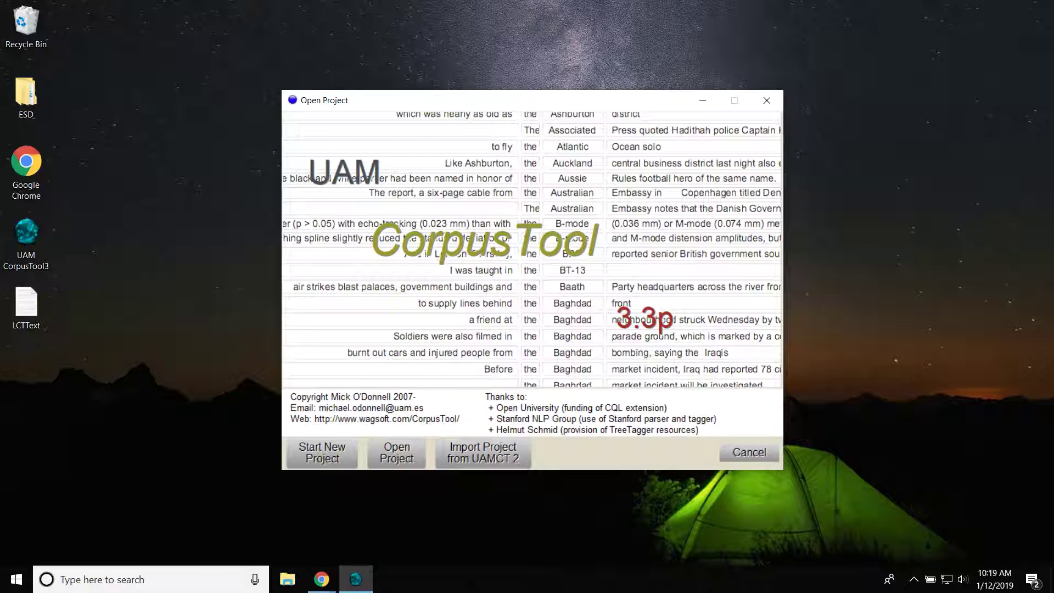
Switch to Chrome and copy the two introductory paragraphs of the Wikipedia article on Carmen Sandiego.
left_click(326, 576)
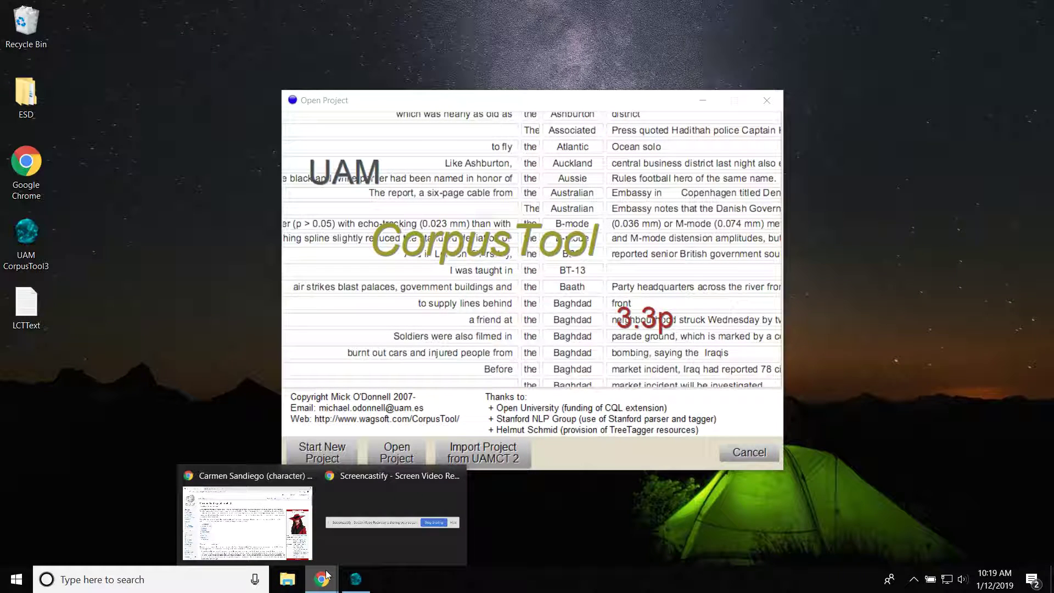
left_click(270, 555)
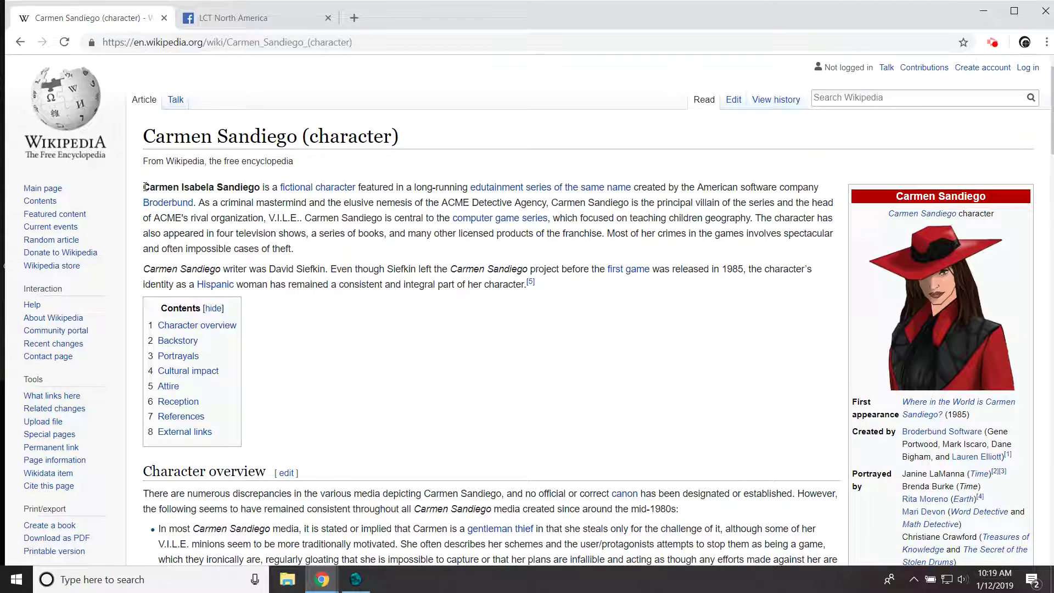
left_click_drag(143, 187, 533, 283)
key("ctrl+c")
right_click(447, 229)
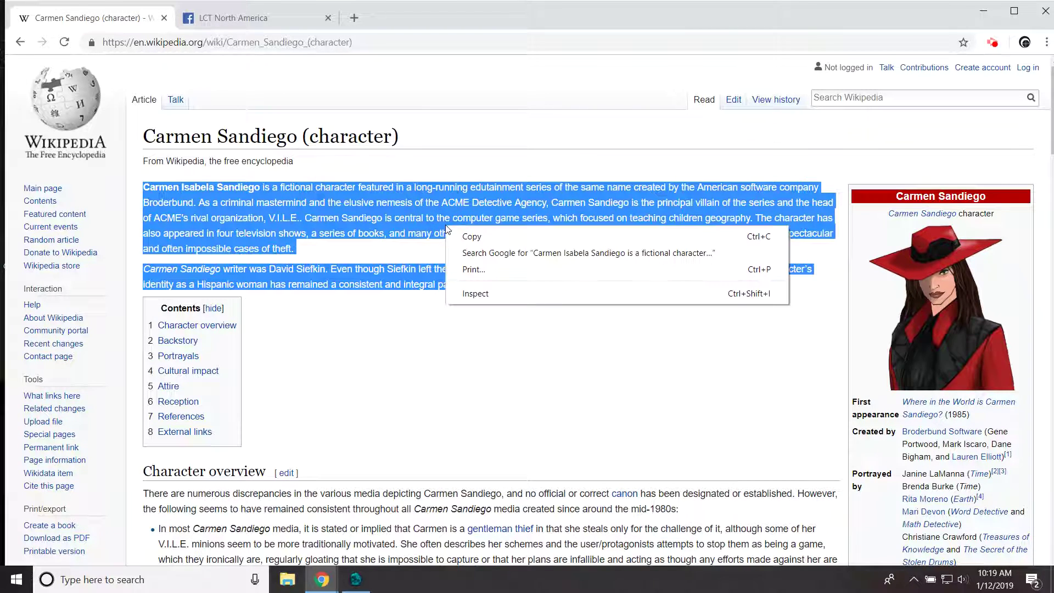
left_click(464, 238)
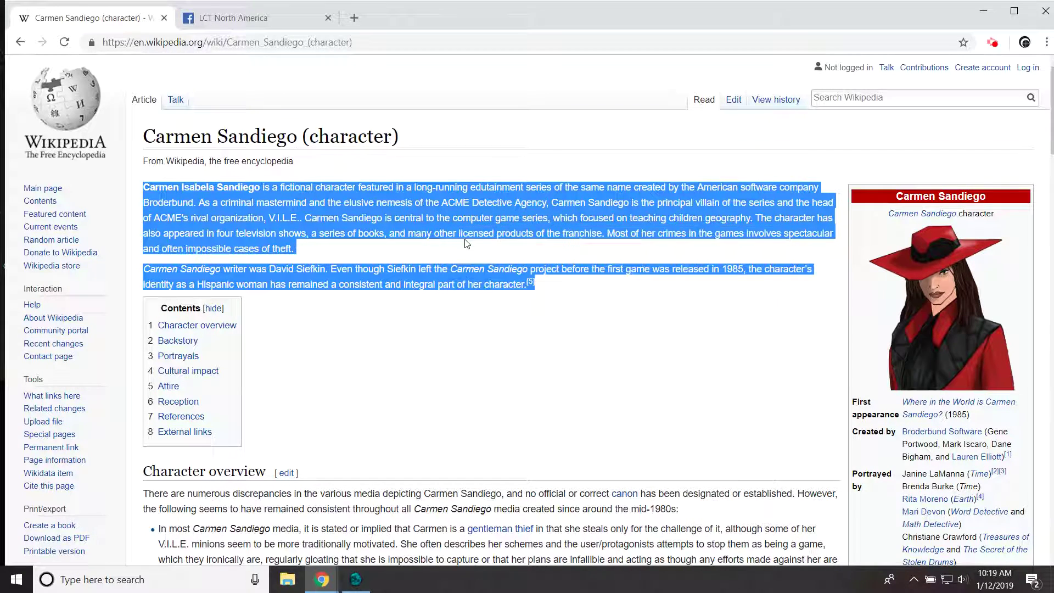
Open the LCTText file from the desktop and paste the copied paragraphs into it.
left_click(983, 11)
double_click(38, 318)
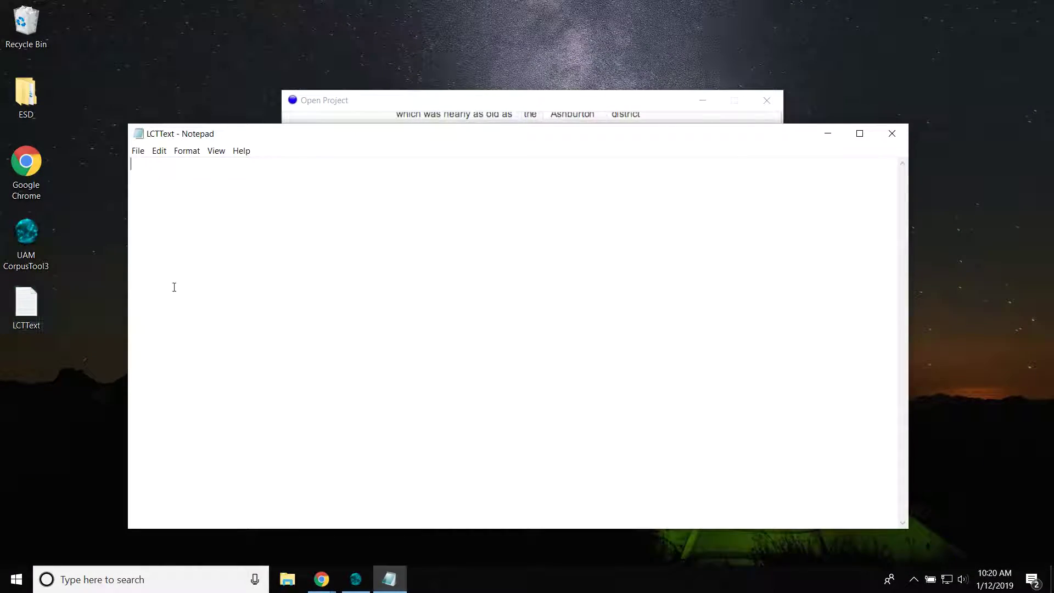
right_click(289, 240)
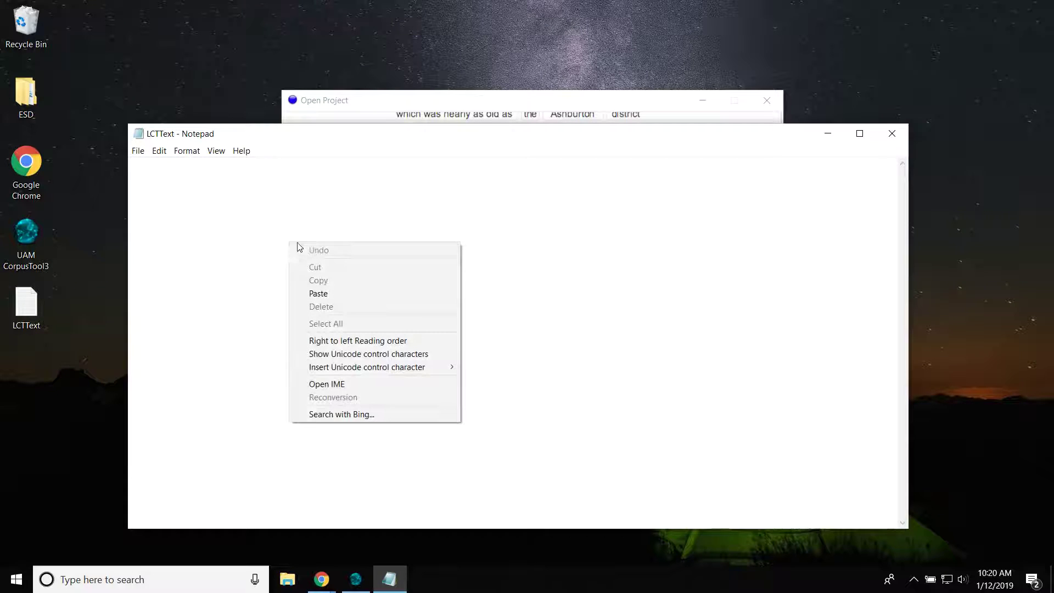
left_click(325, 297)
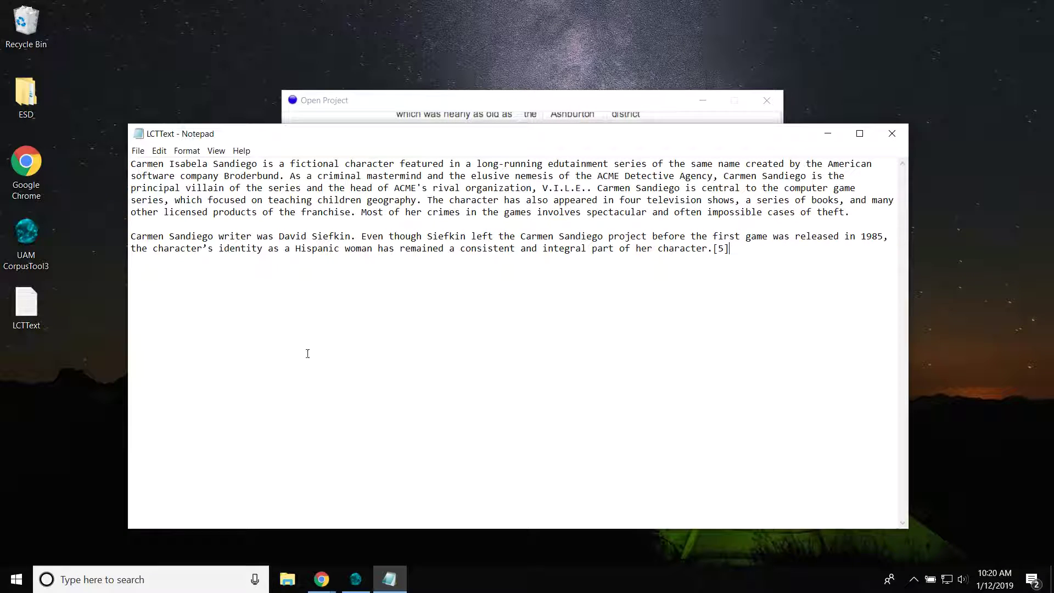
left_click(324, 583)
left_click(247, 518)
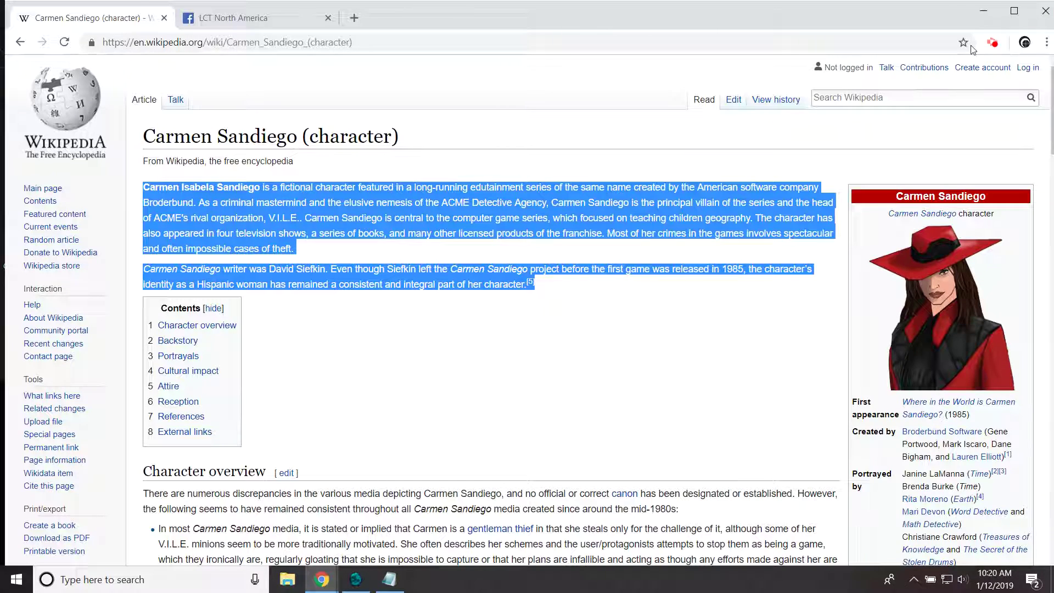
left_click(983, 11)
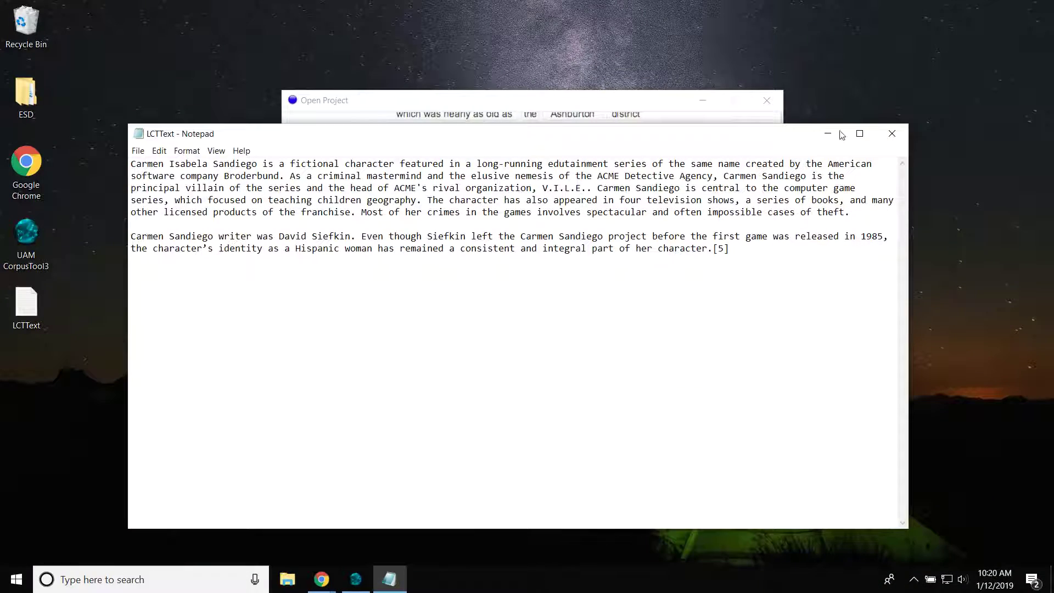
Save the LCTText file and close it.
left_click(138, 150)
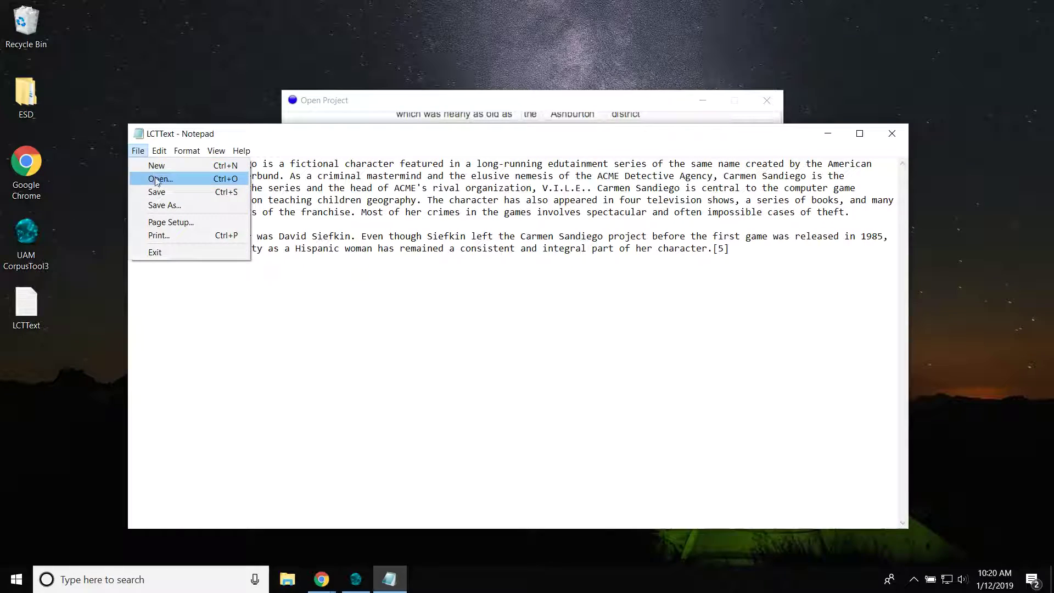
key("Escape")
left_click(892, 134)
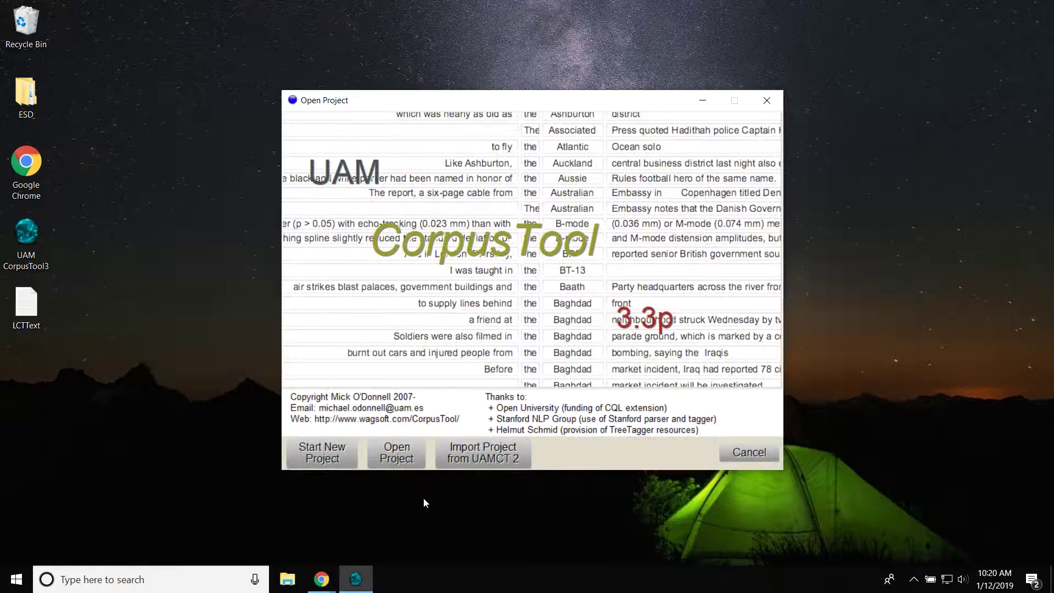
Create a new CorpusTool project named LCTWaveChart with its project folder saved on the Desktop.
left_click(340, 463)
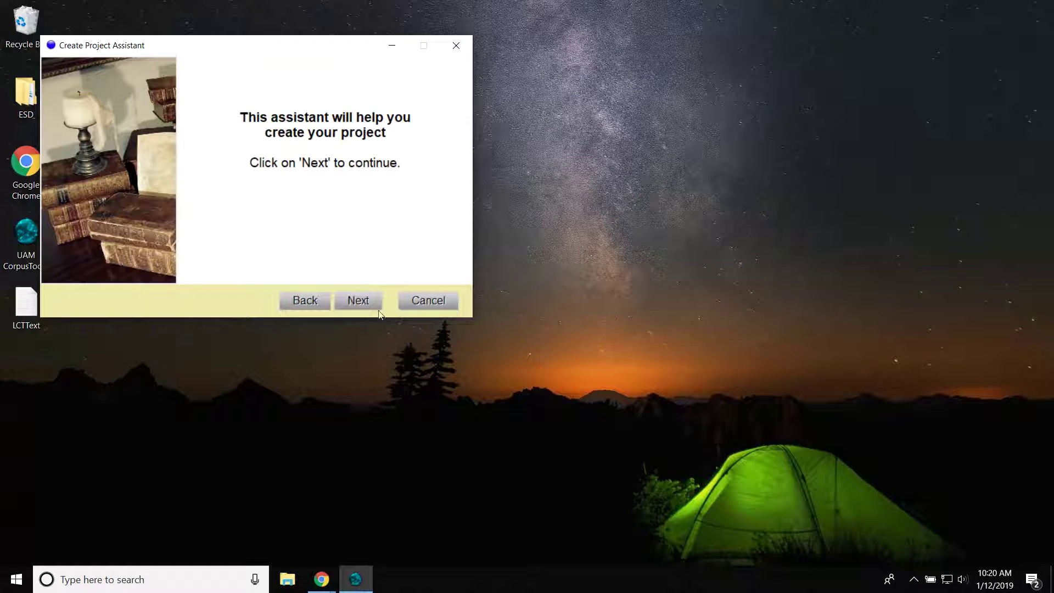
left_click(363, 302)
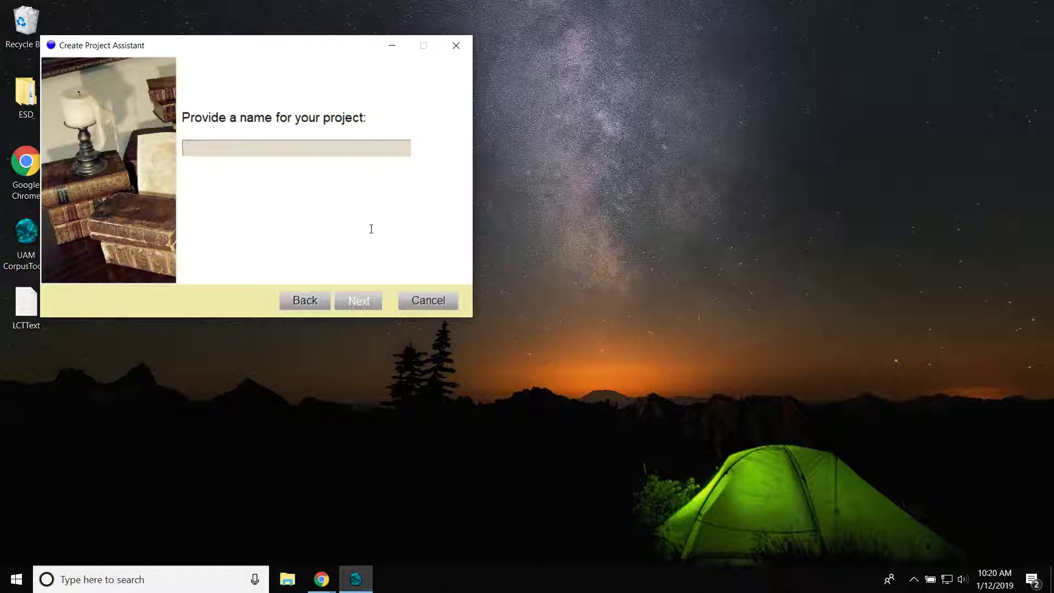
type("LCTWaveChart")
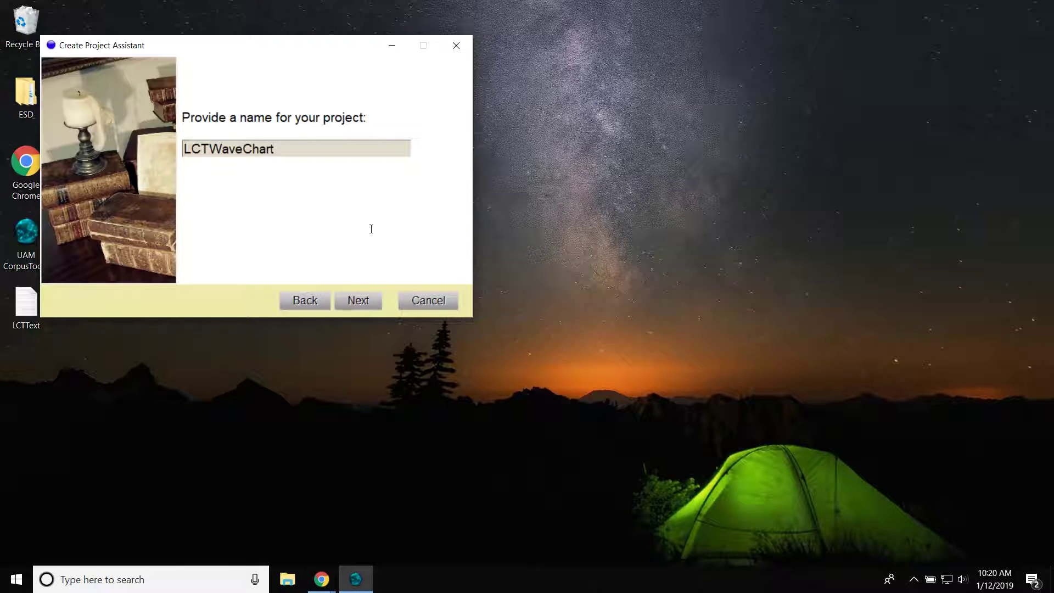
key("Return")
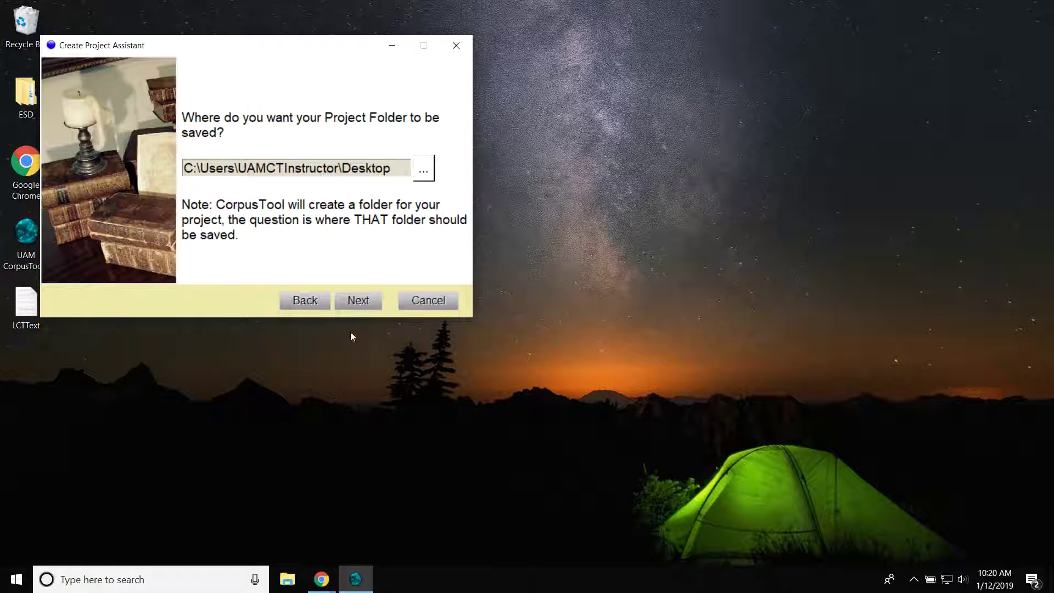
left_click(355, 307)
left_click(354, 306)
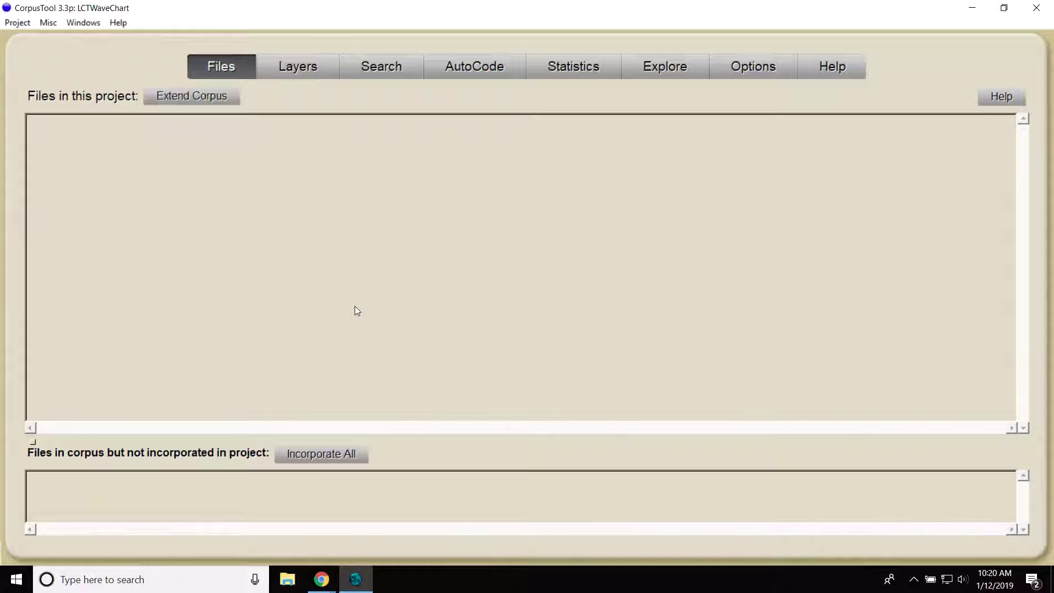
Extend the corpus with the single text file LCTText from the Desktop, using the subcorpus name Texts.
left_click(173, 101)
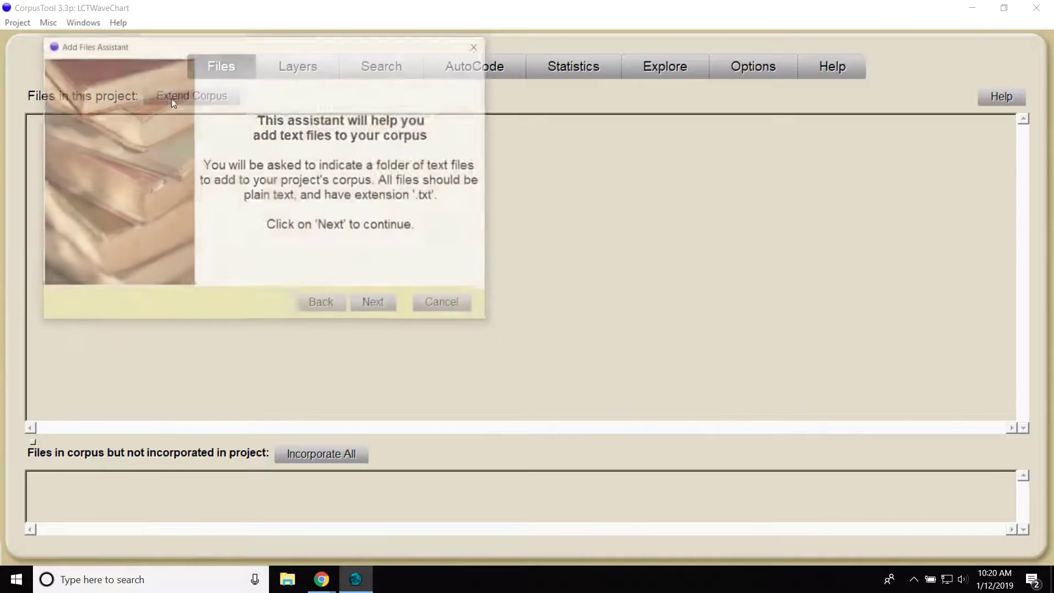
left_click(366, 307)
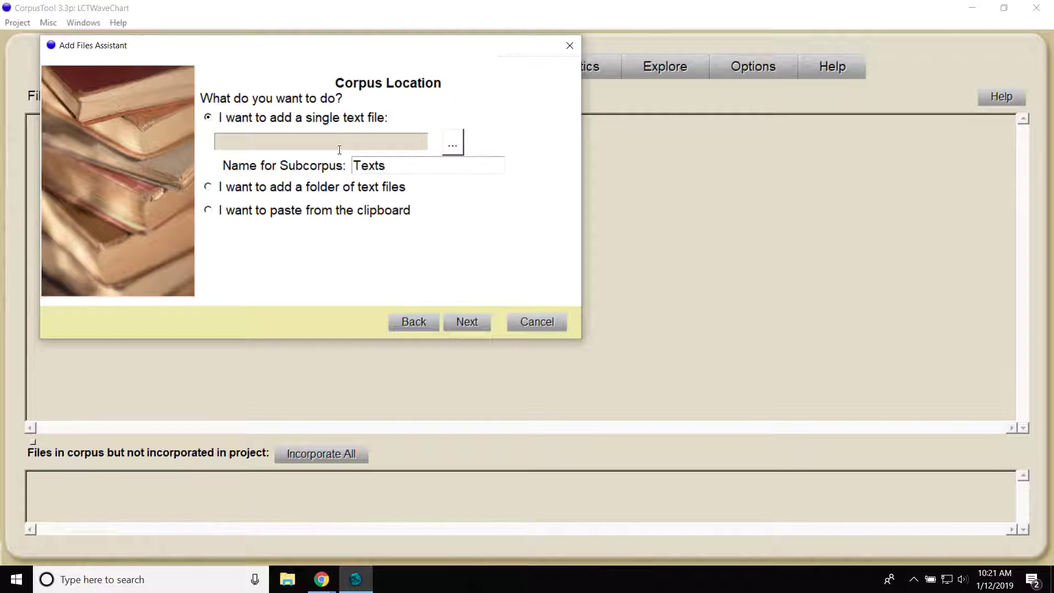
left_click(450, 141)
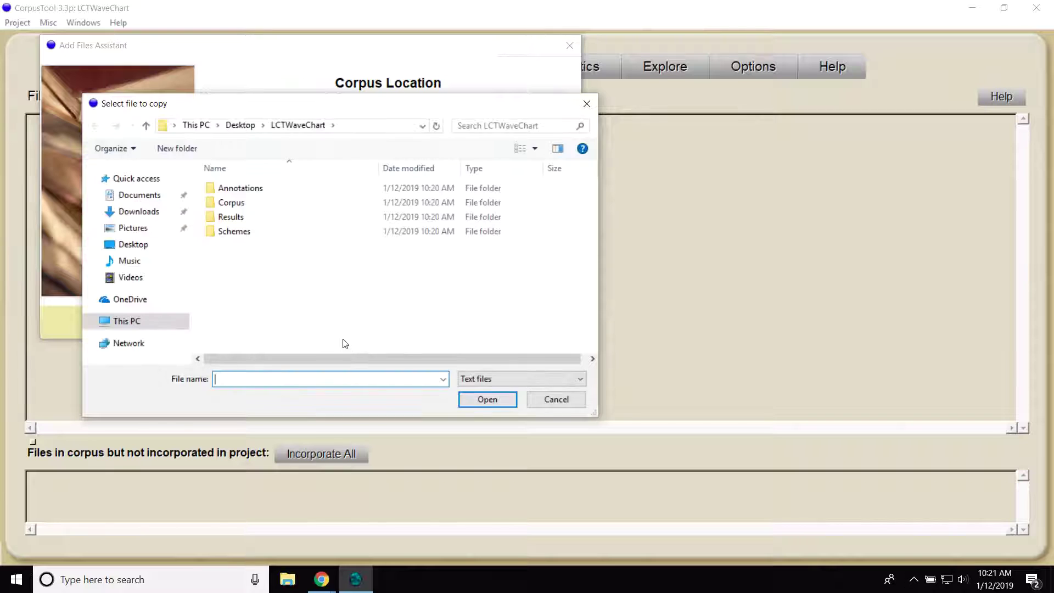
left_click(149, 255)
left_click(236, 219)
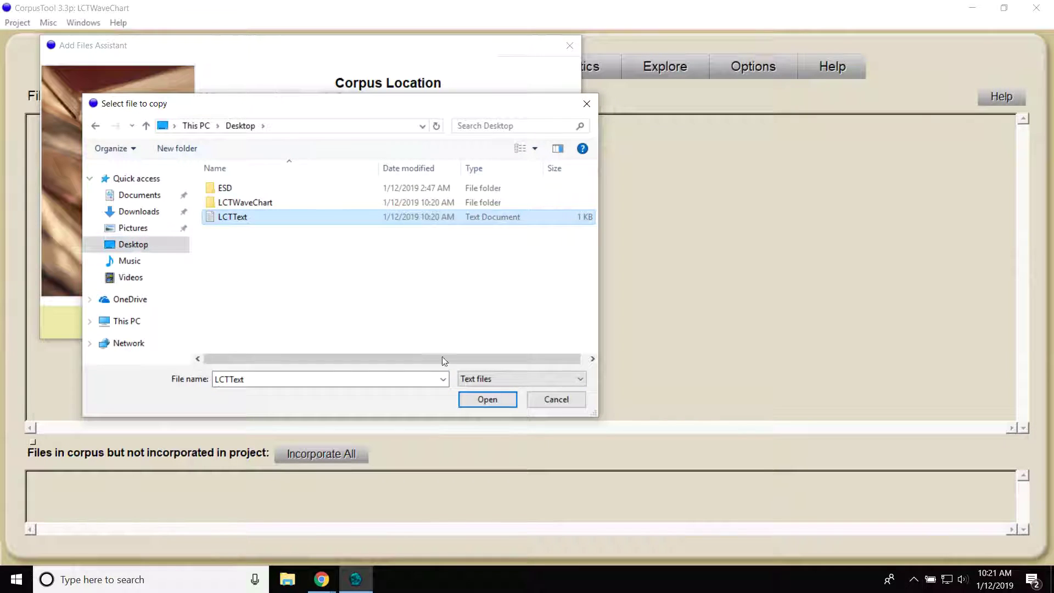
left_click(490, 398)
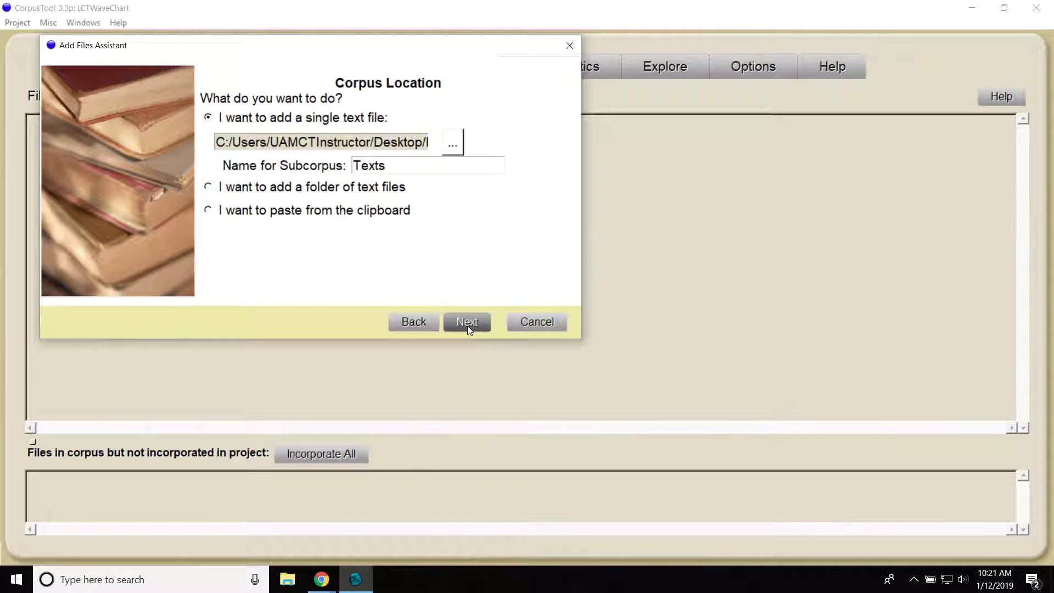
left_click(466, 325)
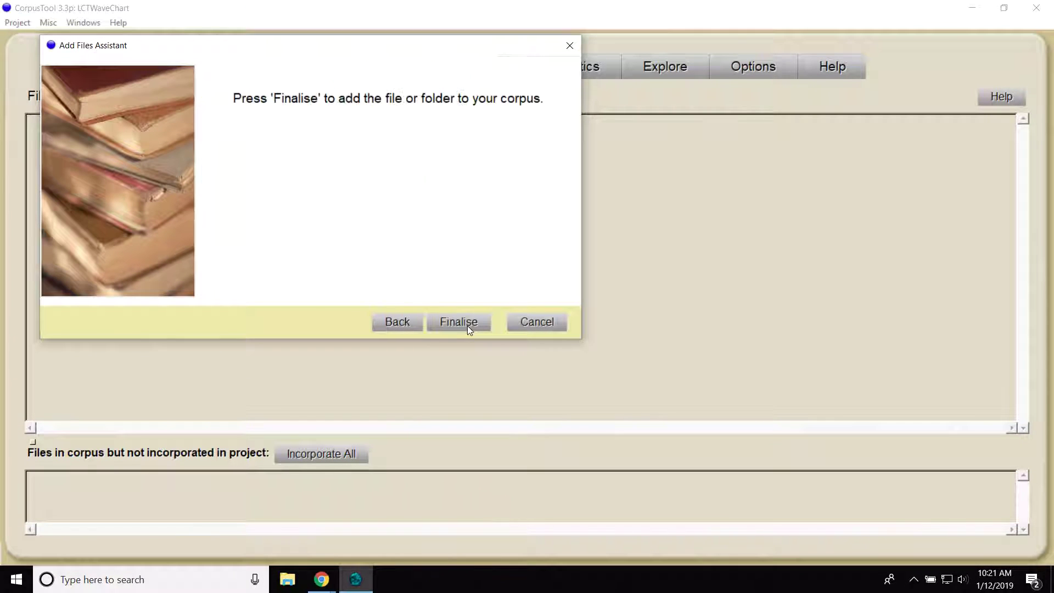
left_click(467, 325)
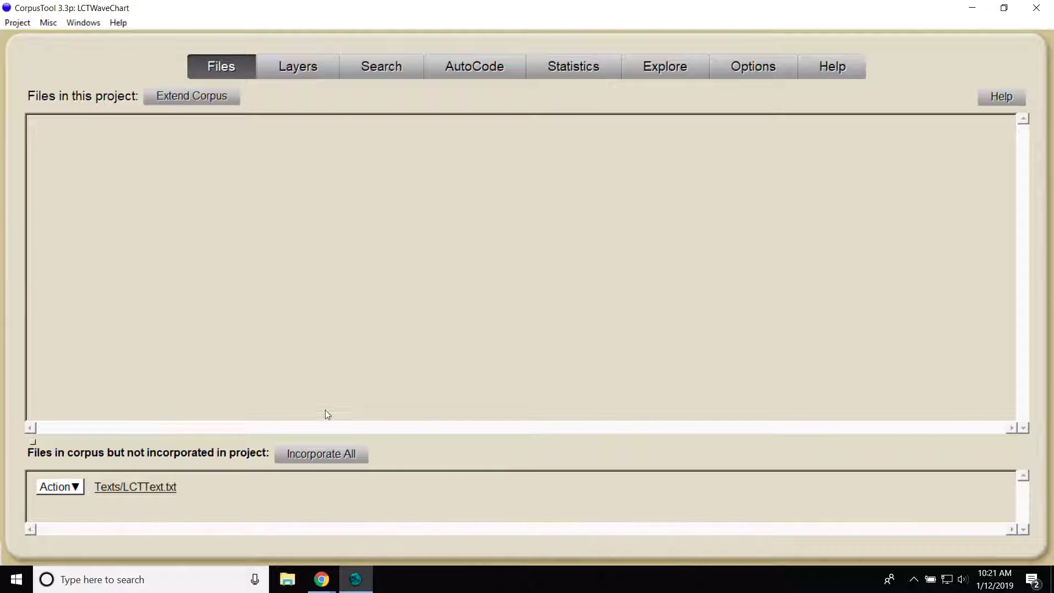
Incorporate all corpus files into the project, accepting the proposed metadata for Texts/LCTText.txt.
left_click(323, 455)
left_click(343, 359)
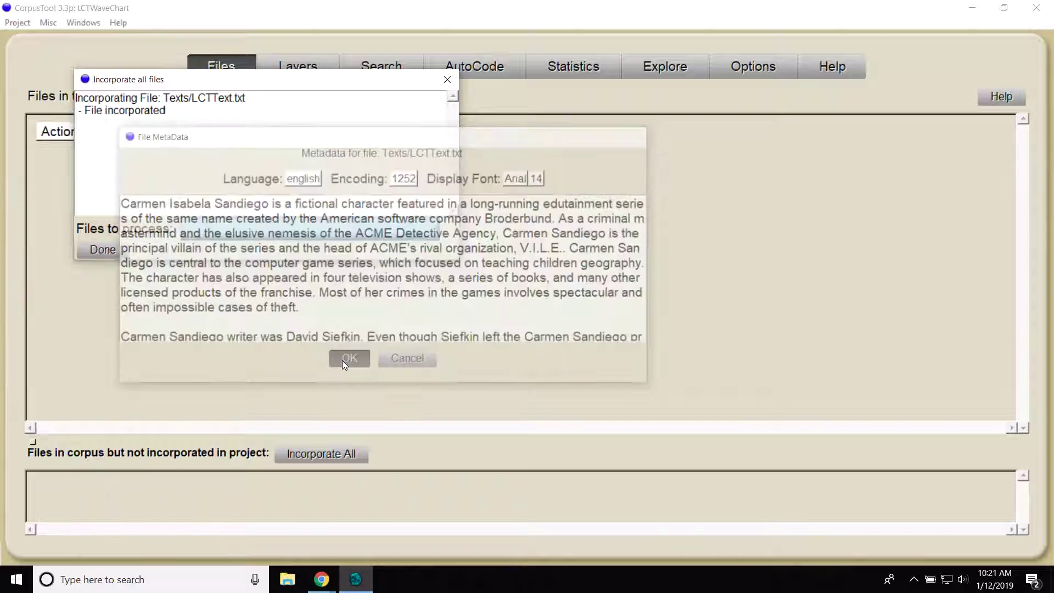
left_click(89, 247)
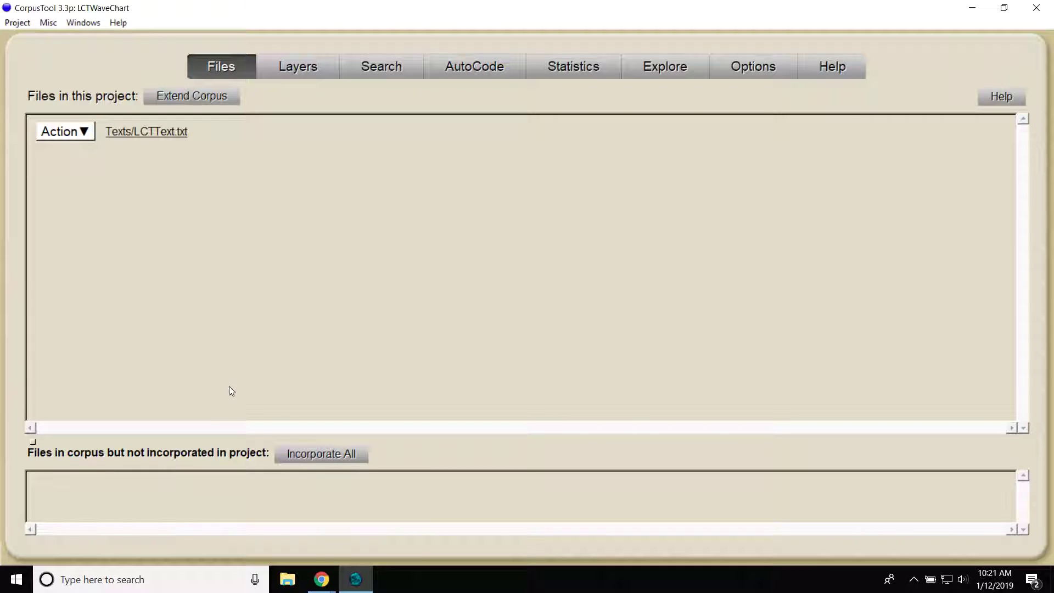
Switch to Chrome, download EpistemicSemanticDensity.xml from the LCT North America Facebook group's files, and return to CorpusTool.
mouse_move(322, 579)
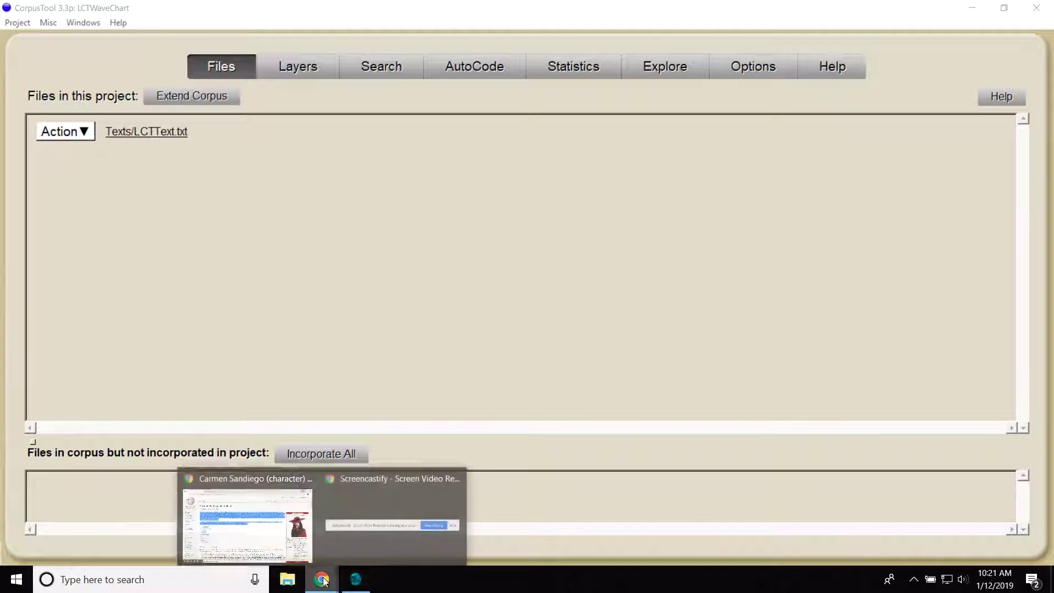
left_click(269, 514)
left_click(247, 17)
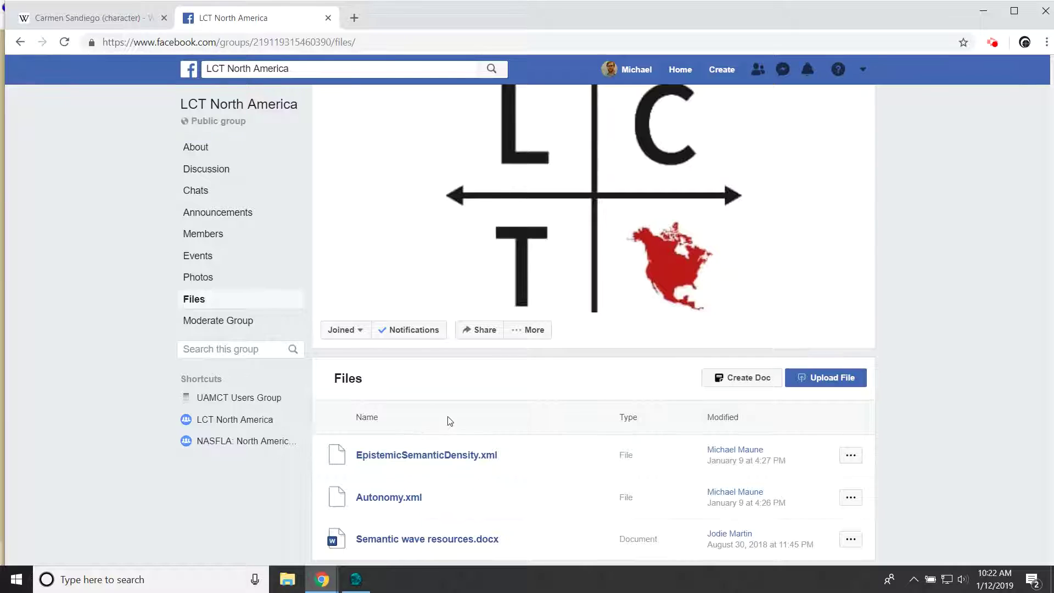
left_click(850, 456)
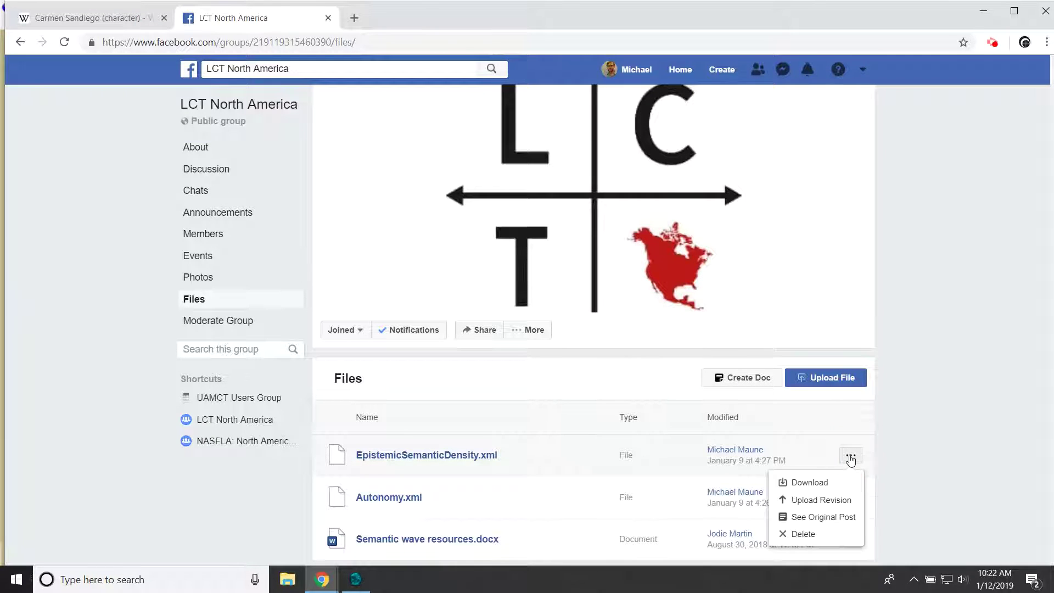
left_click(796, 483)
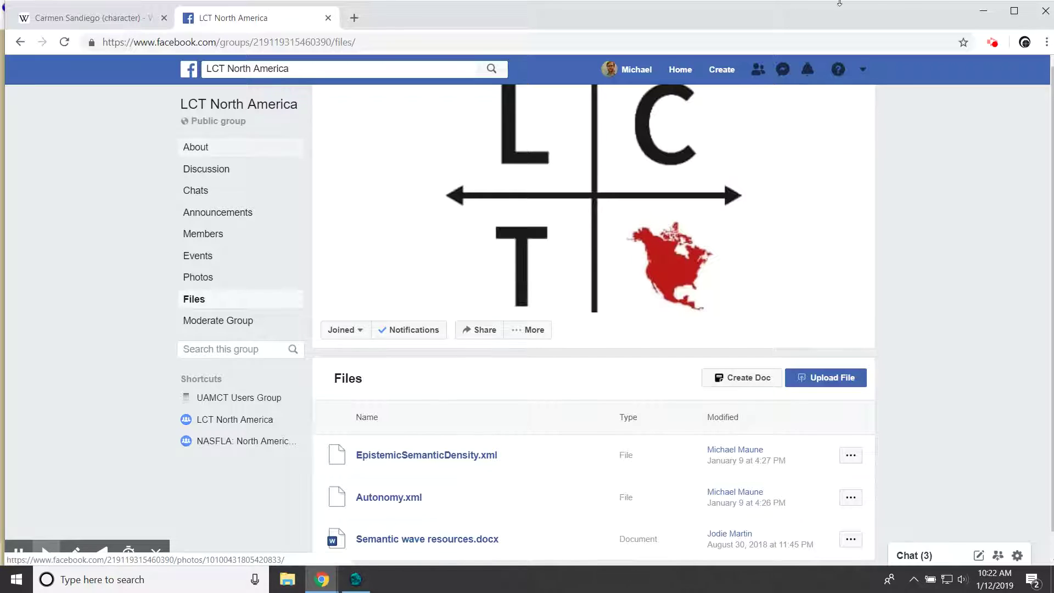
left_click(983, 10)
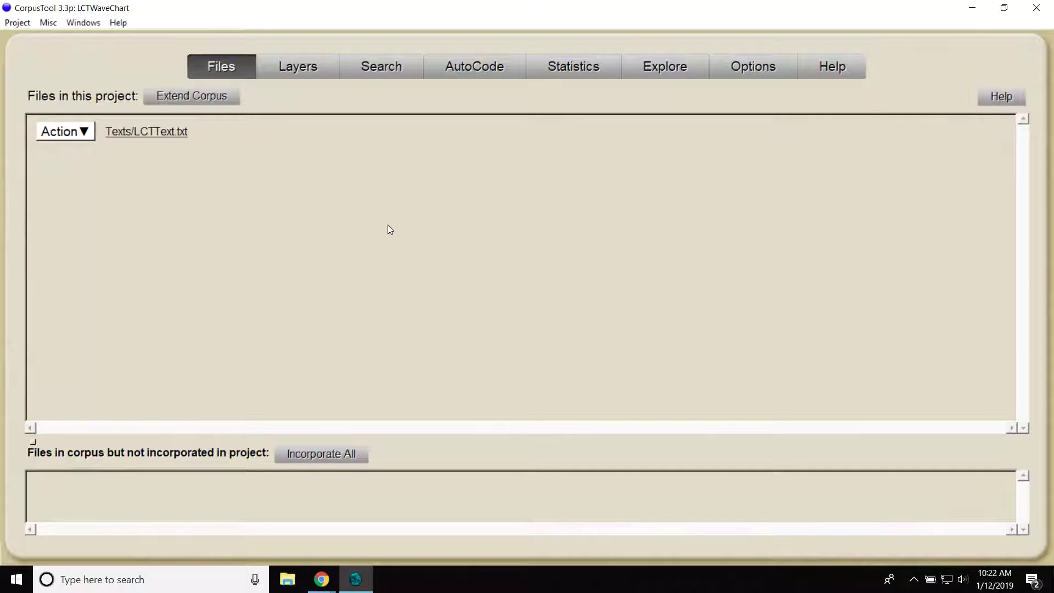
Start a new annotation layer named ESD and set it to manual annotation.
left_click(310, 68)
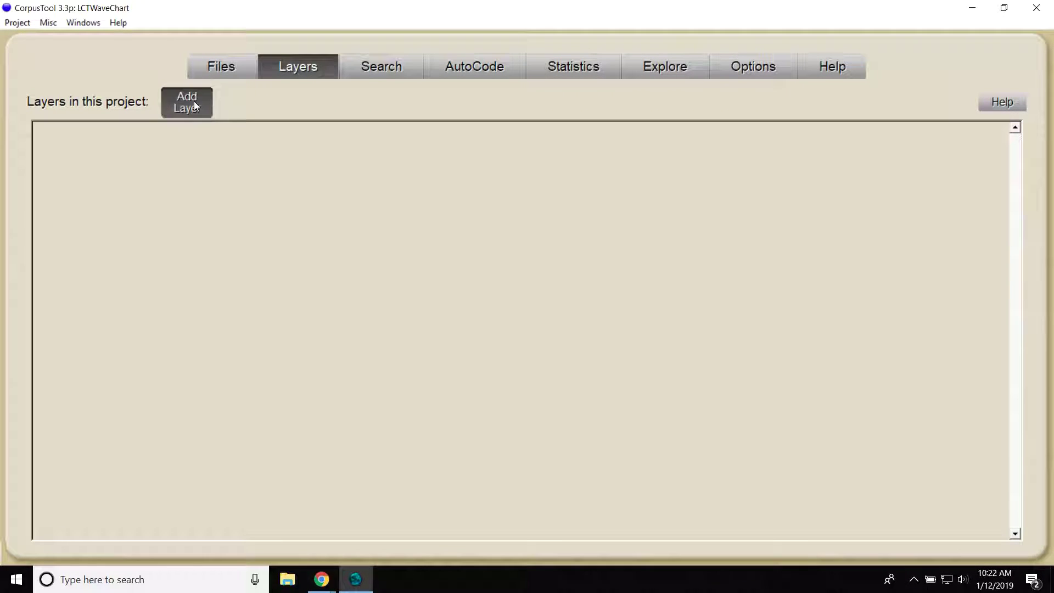
left_click(195, 104)
left_click(374, 266)
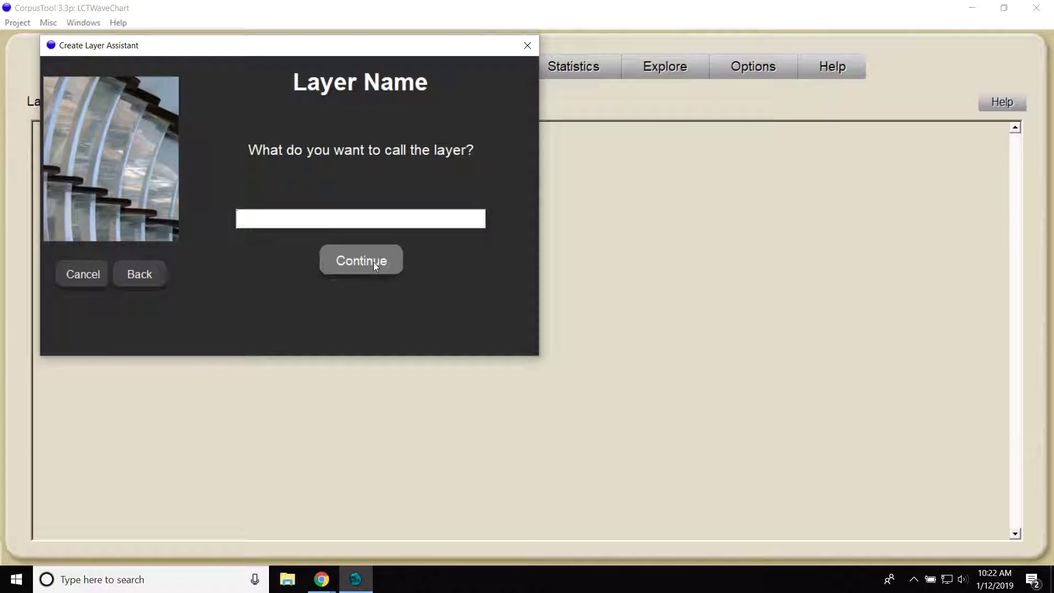
type("ESD")
left_click(374, 263)
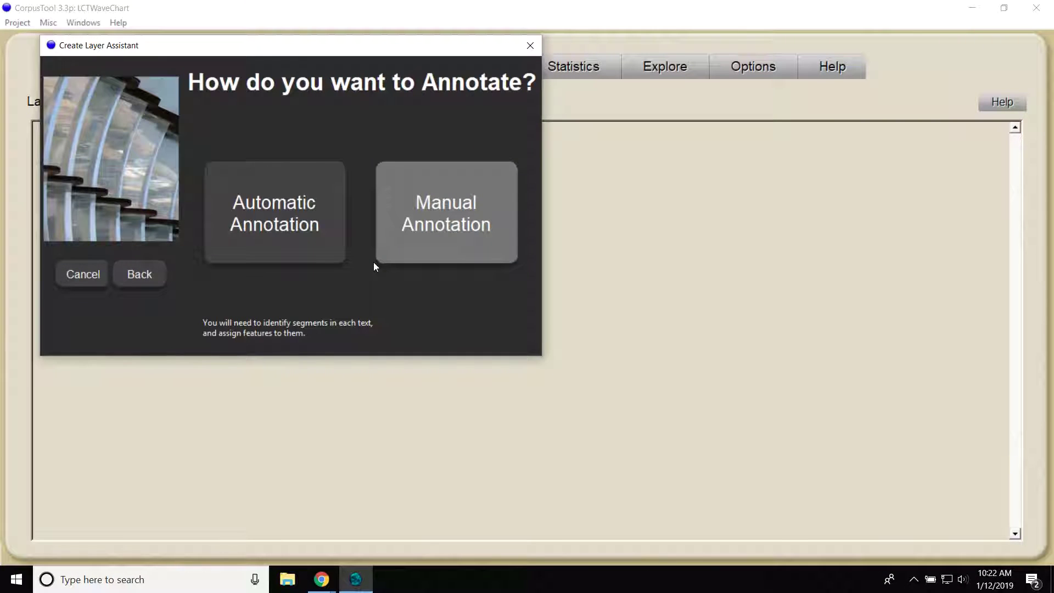
left_click(421, 221)
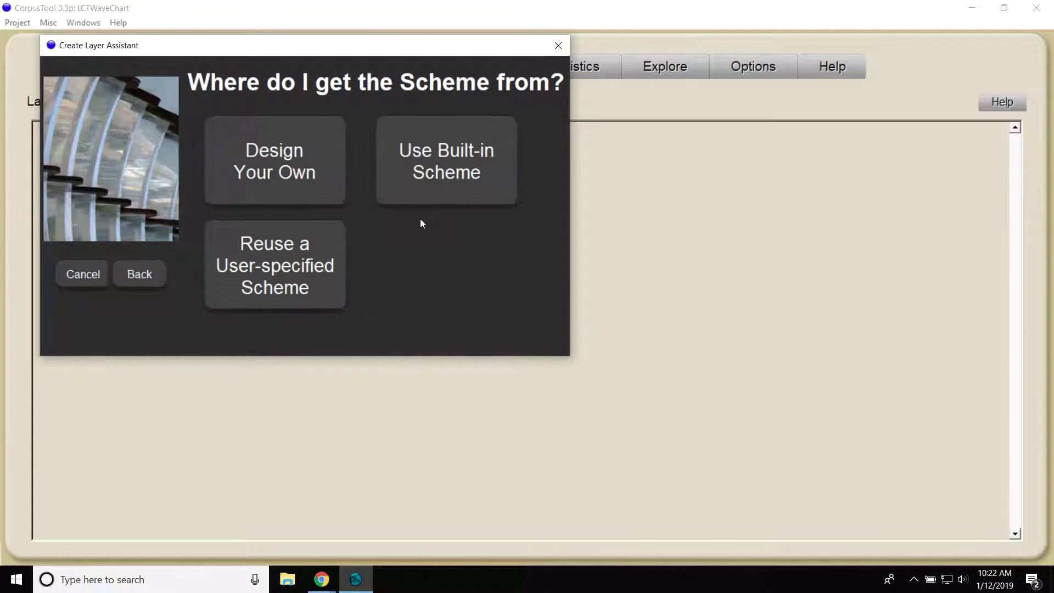
Reuse a user-specified scheme for the layer, choosing the EpistemicSemanticDensity file from the Downloads folder.
left_click(308, 269)
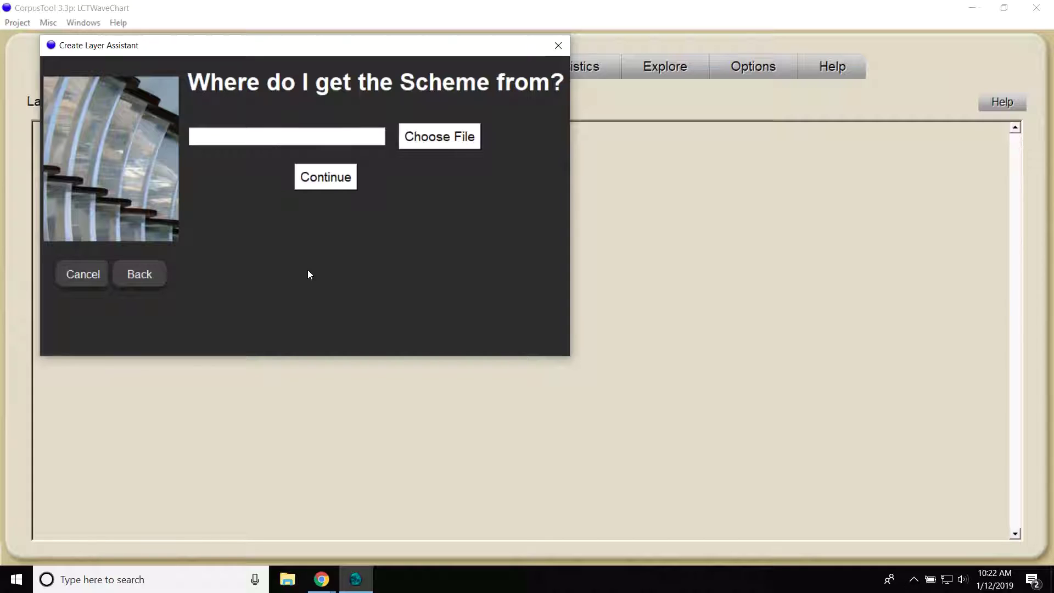
left_click(439, 136)
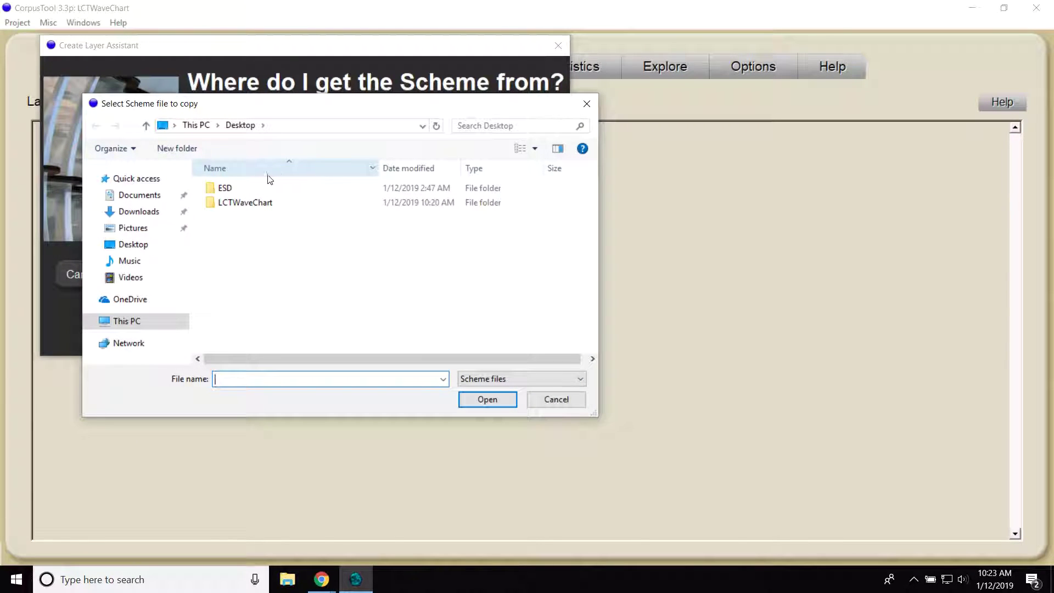
left_click(143, 210)
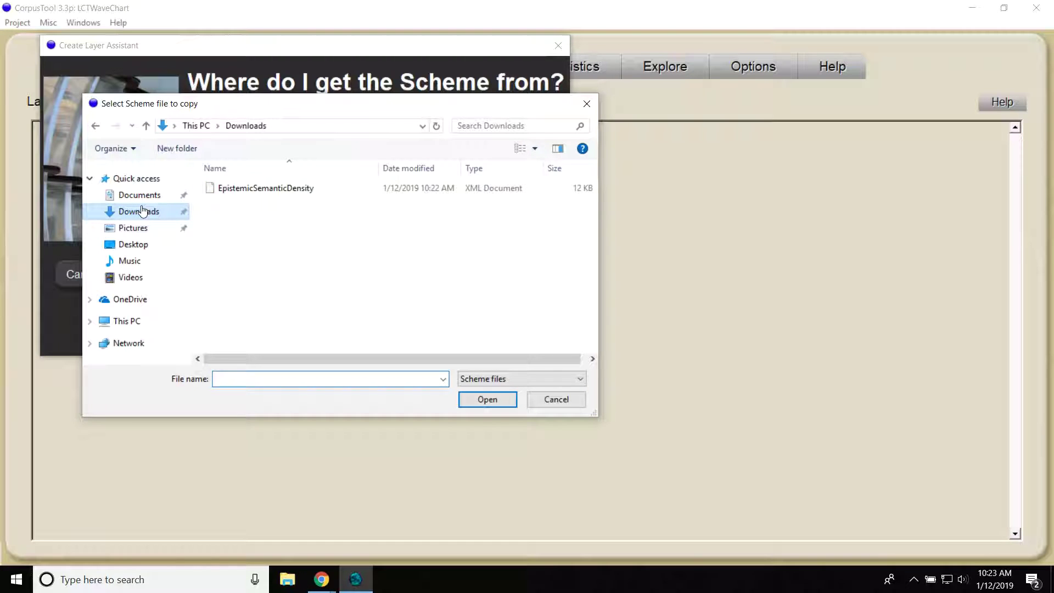
left_click(275, 189)
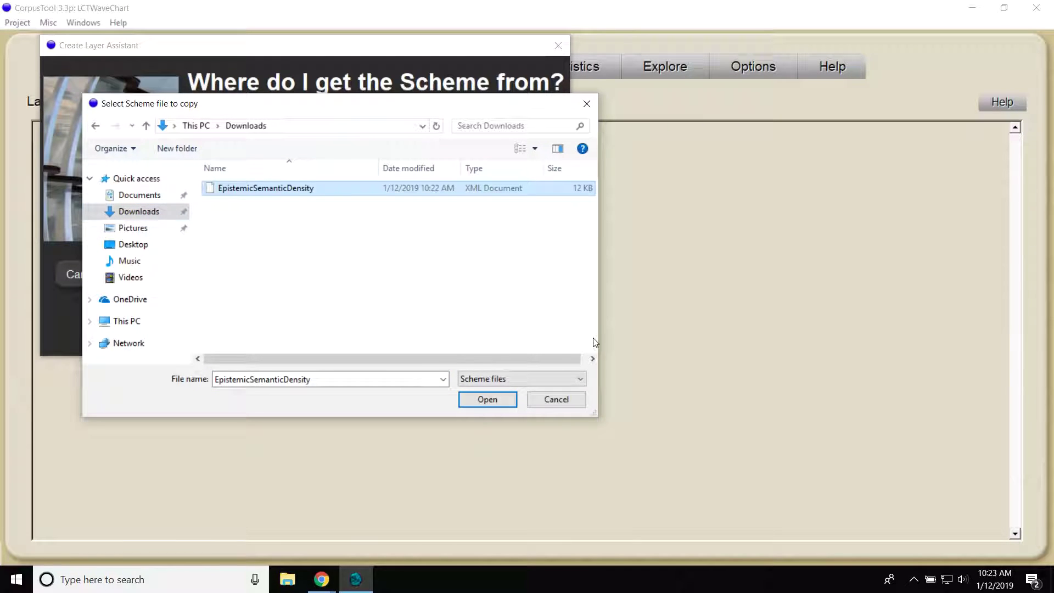
left_click(496, 397)
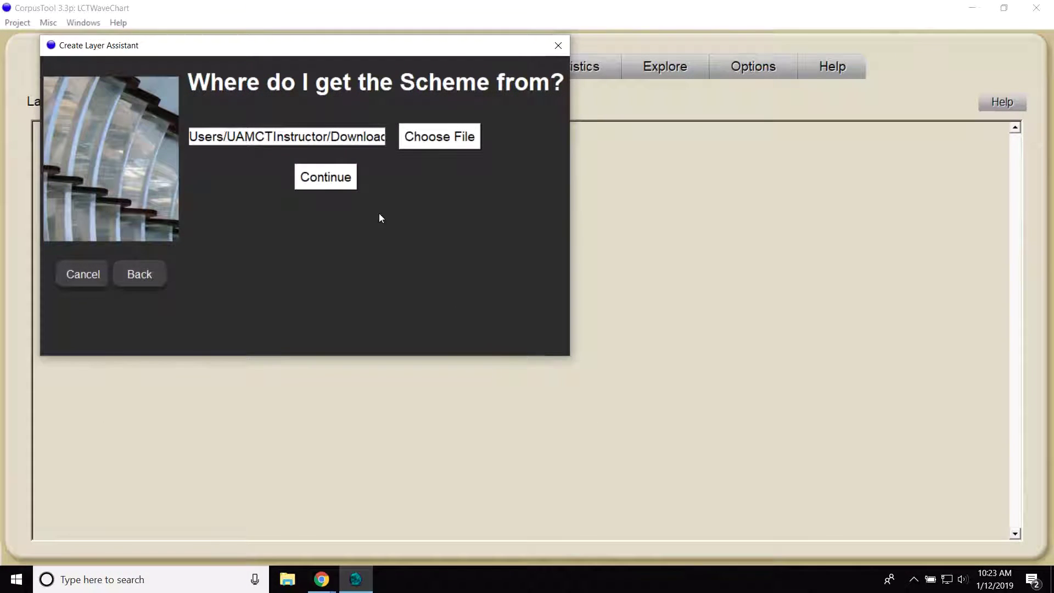
left_click(340, 181)
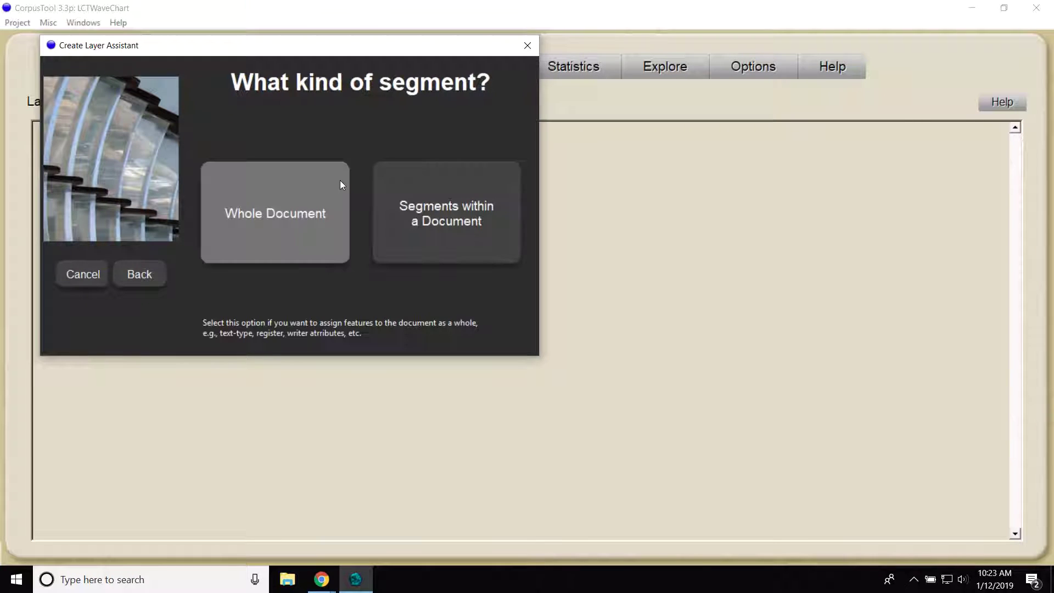
Set the layer to code segments within a document, with no special layer type and no automatic segmentation, and create it.
left_click(433, 193)
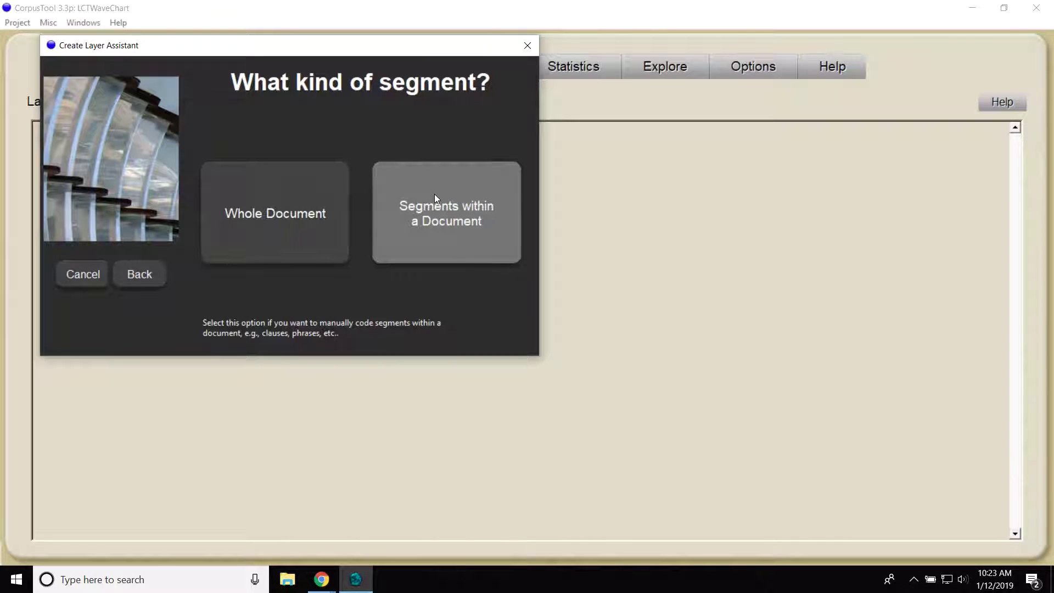
left_click(434, 193)
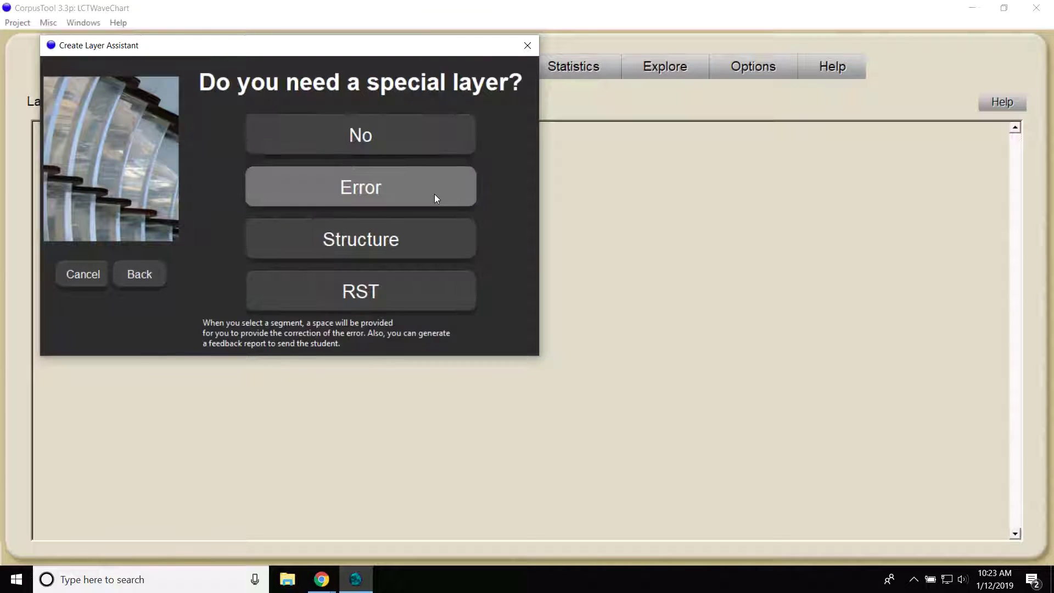
left_click(347, 123)
left_click(252, 175)
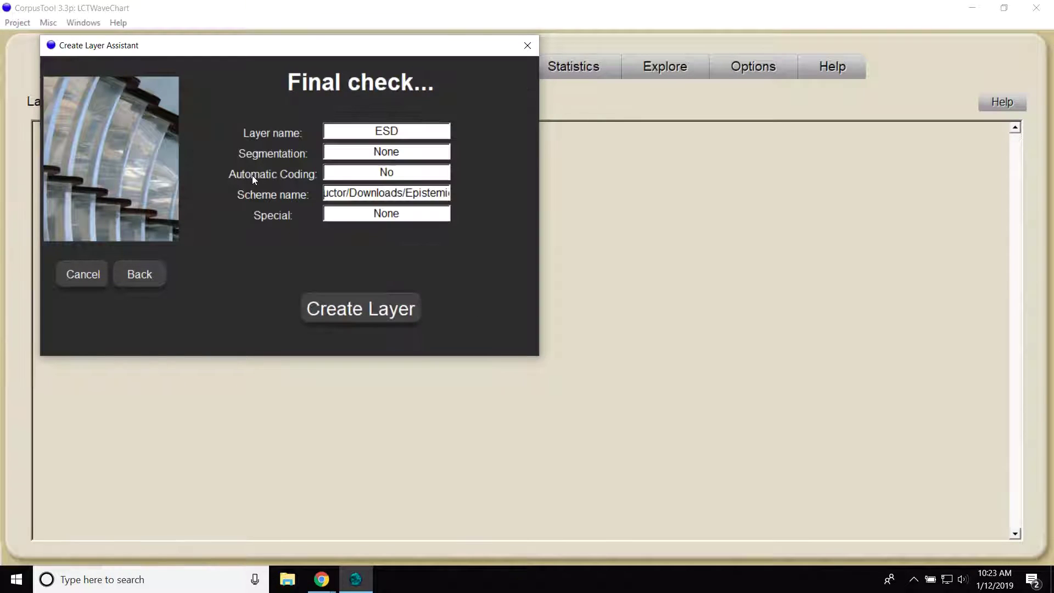
left_click(344, 308)
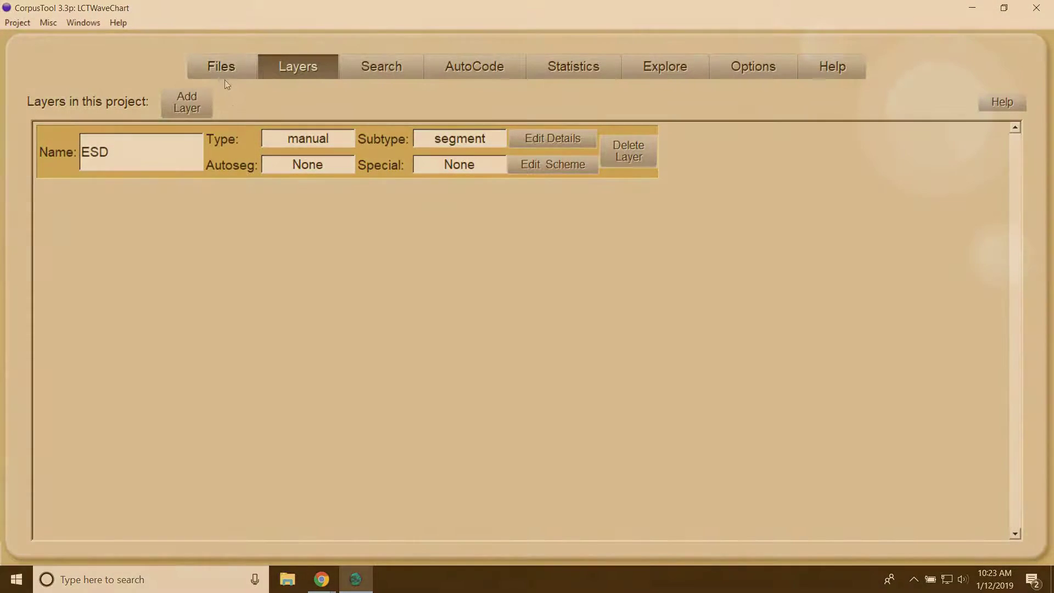
Open the ESD analysis of Texts/LCTText.txt and mark the word "edutainment" as a segment.
left_click(221, 71)
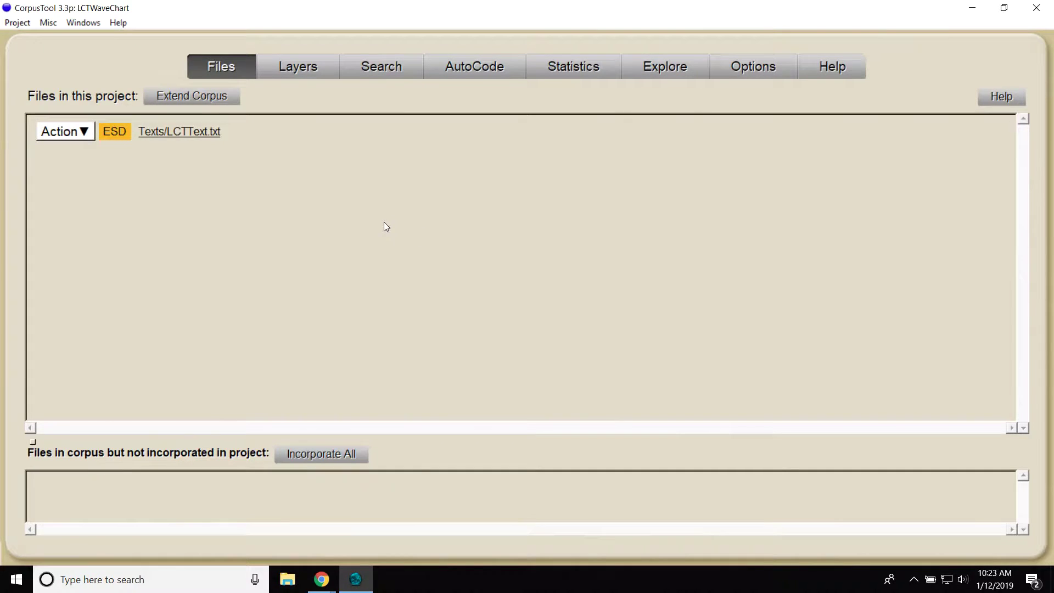
left_click(108, 132)
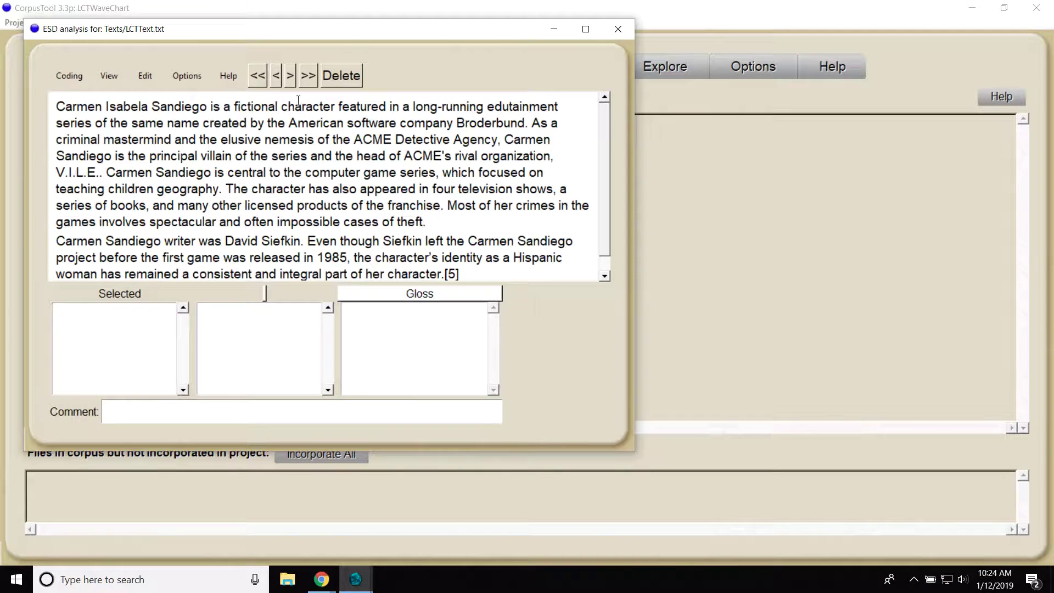
left_click_drag(489, 108, 559, 107)
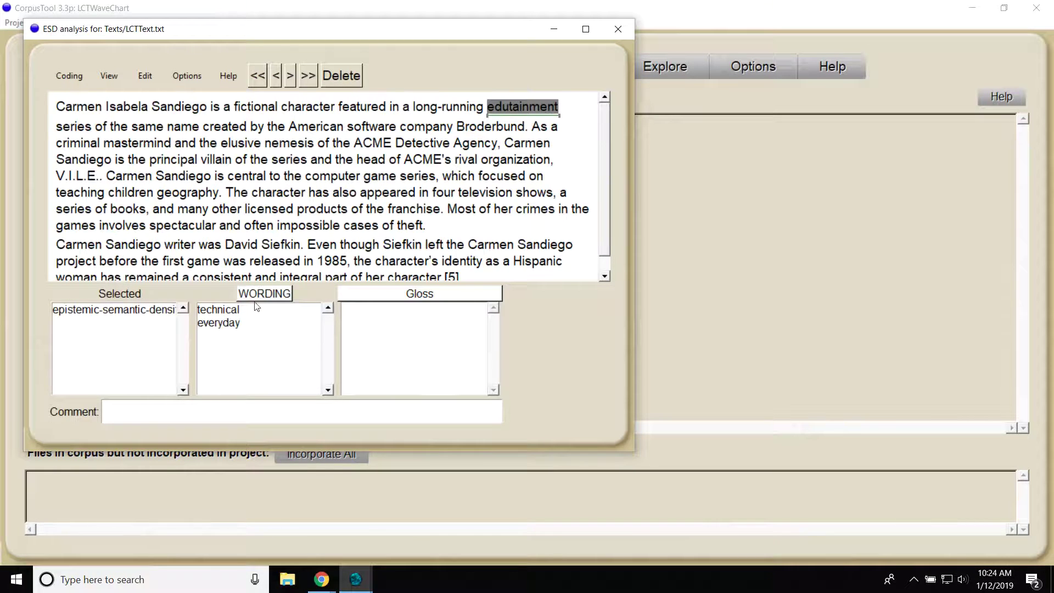
Compare the glosses of the wording features technical and everyday for the "edutainment" segment.
left_click(219, 313)
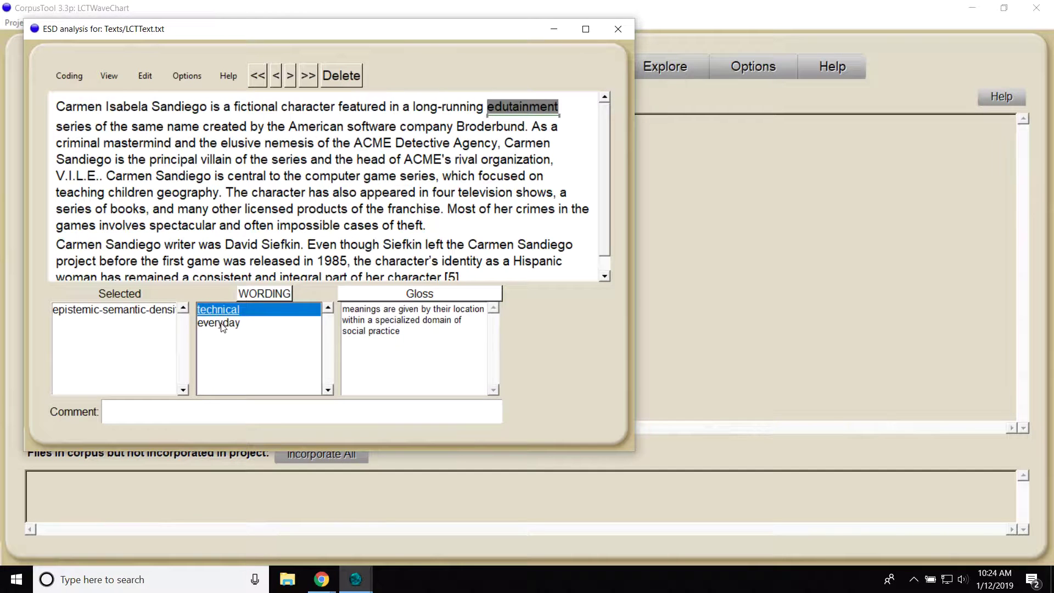
left_click(222, 325)
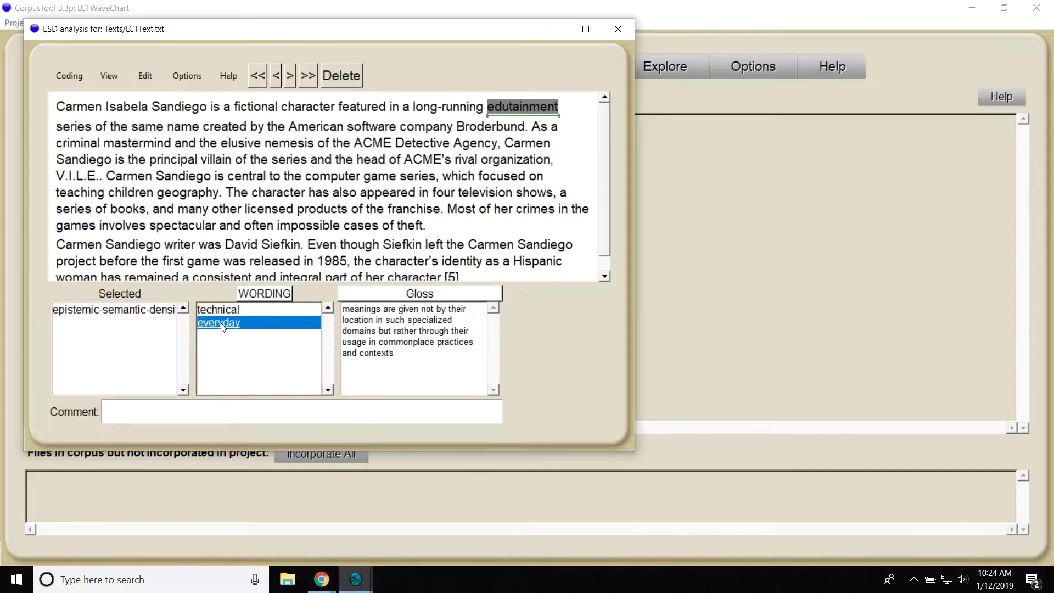
key("Up")
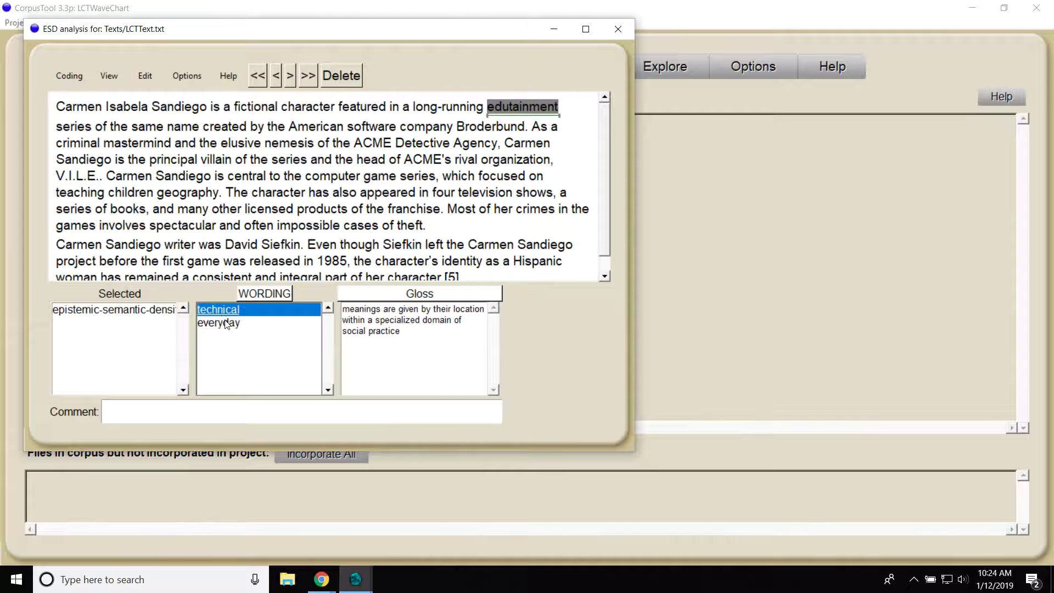
left_click(226, 322)
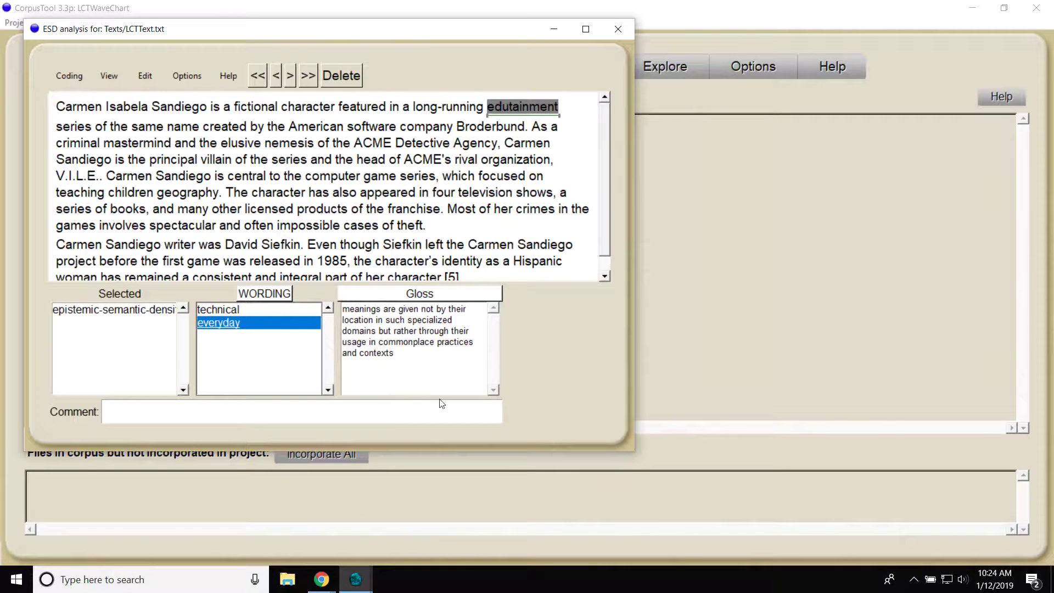
left_click(296, 309)
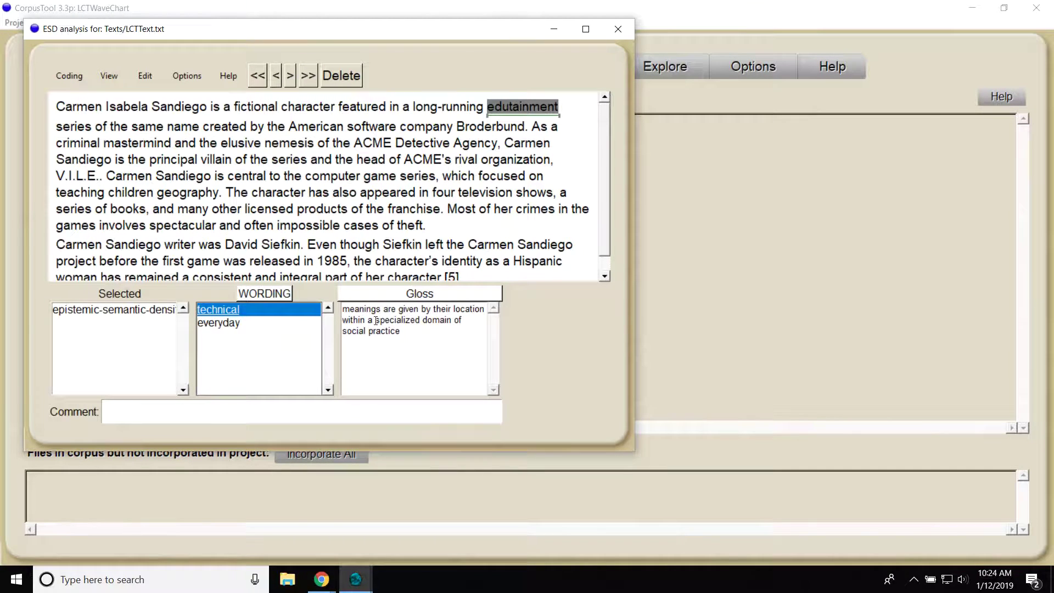
Code the "edutainment" segment as technical, removing the feature once and assigning it again.
left_click(258, 311)
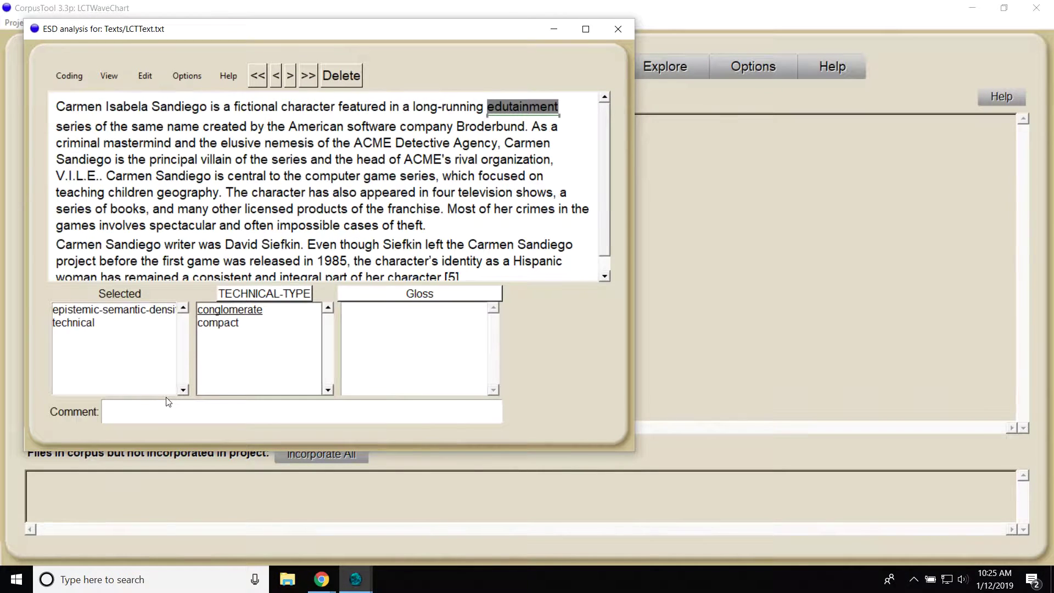
left_click(73, 324)
left_click(211, 311)
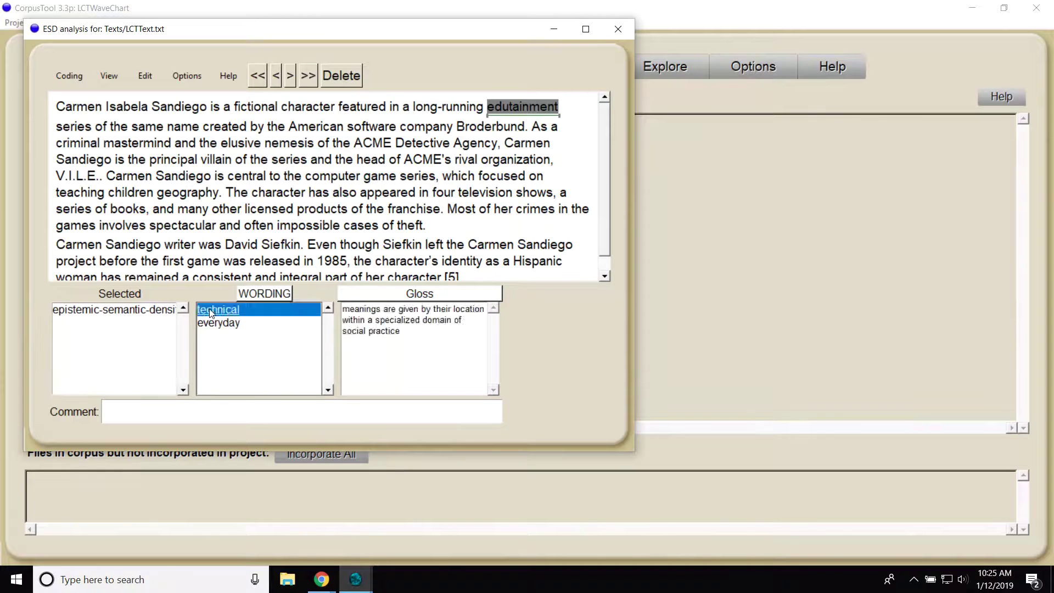
left_click(210, 311)
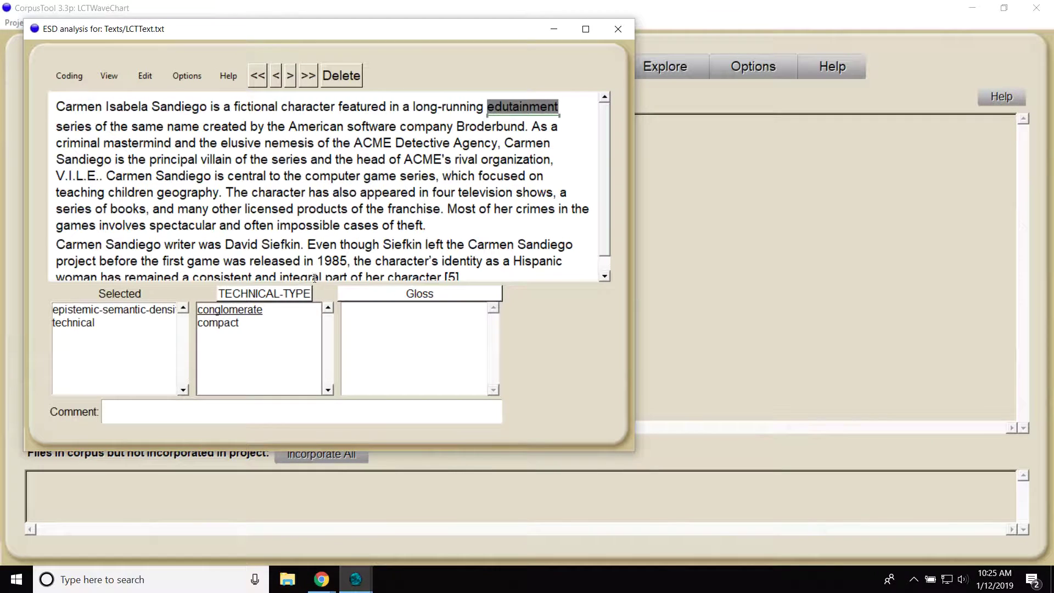
Classify the "edutainment" segment as conglomerate with the type conglomerate-properties, and close the analysis window.
double_click(241, 312)
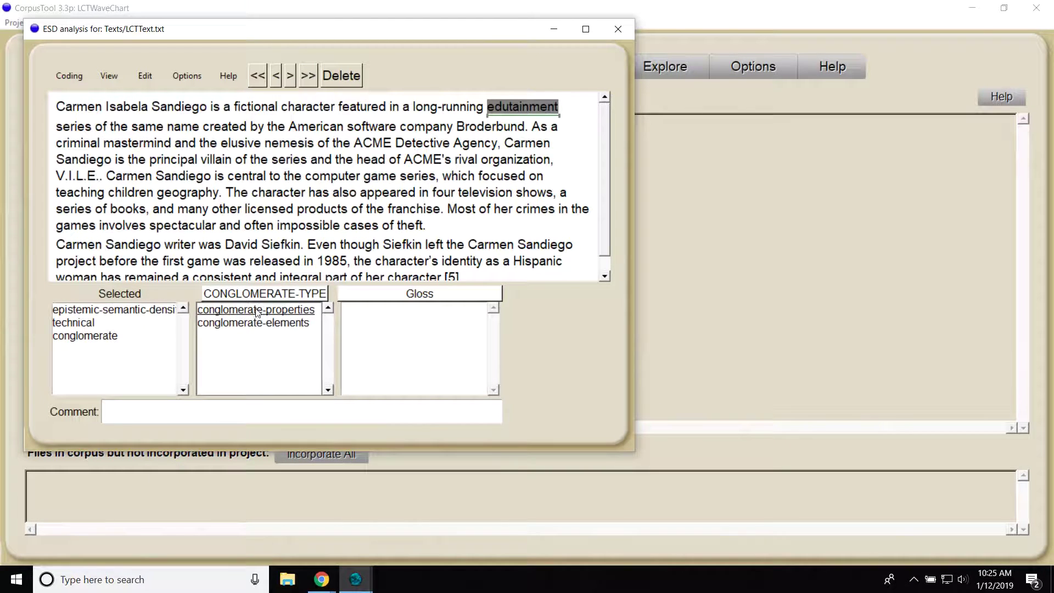
left_click(255, 311)
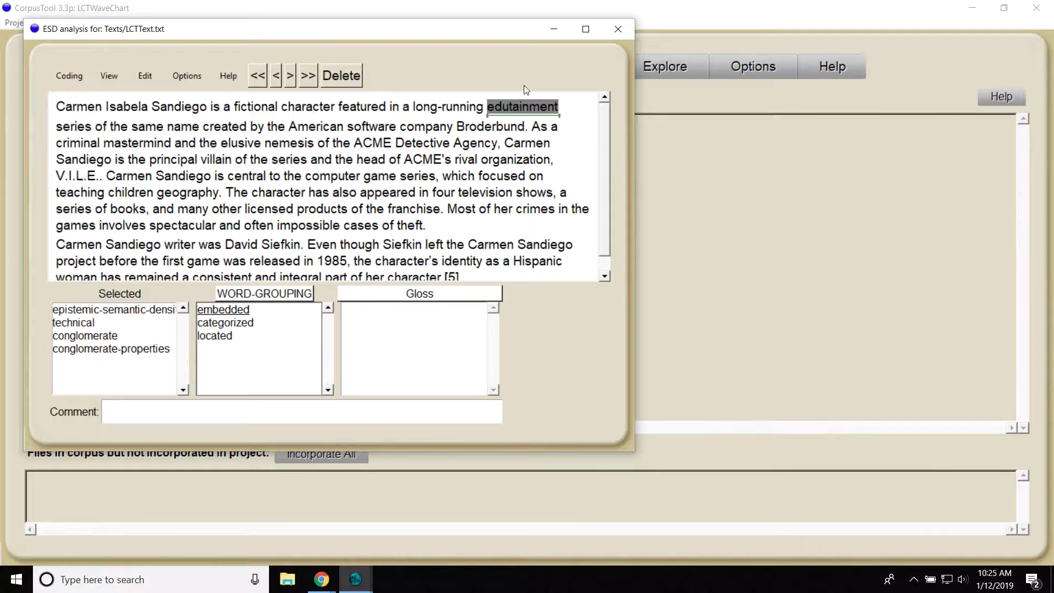
left_click(620, 33)
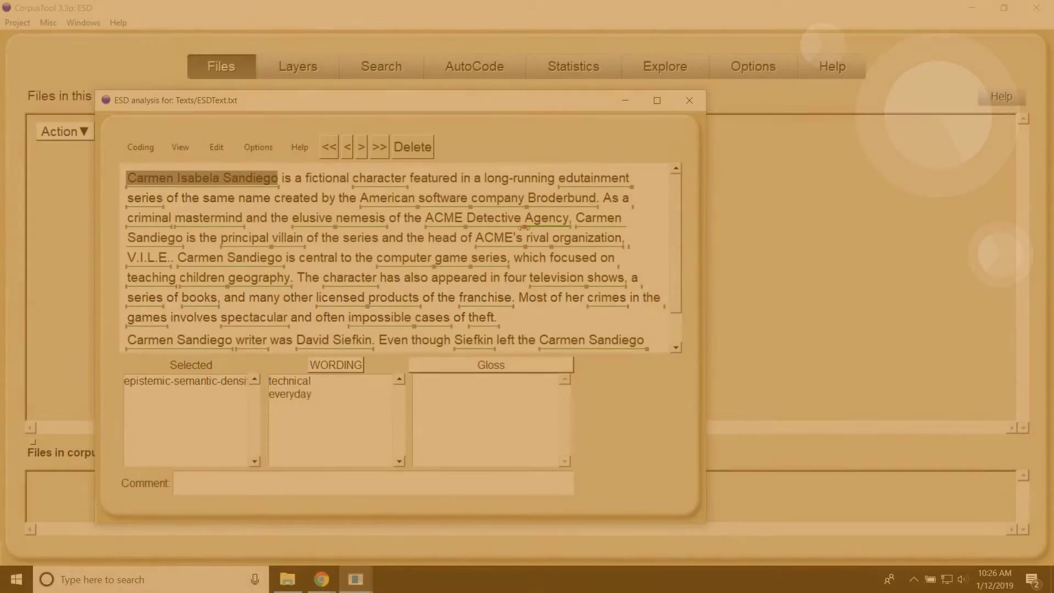
Look over the annotated Texts/ESDText.txt in the ESD project, save its codings and close the analysis window.
scroll(523, 227, "down", 1)
scroll(523, 227, "down", 4)
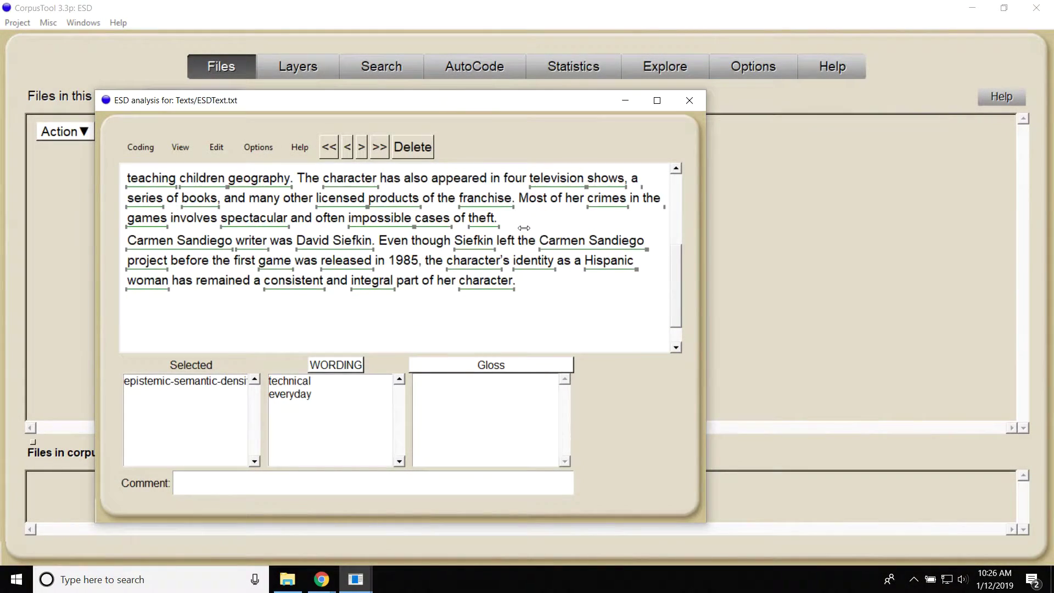
scroll(523, 227, "up", 5)
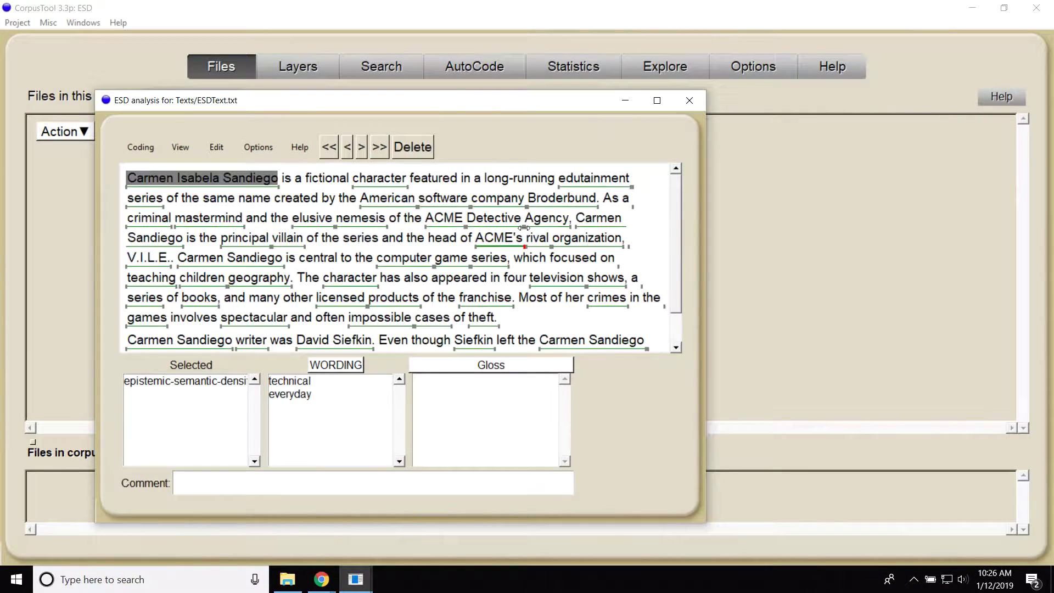
left_click(690, 100)
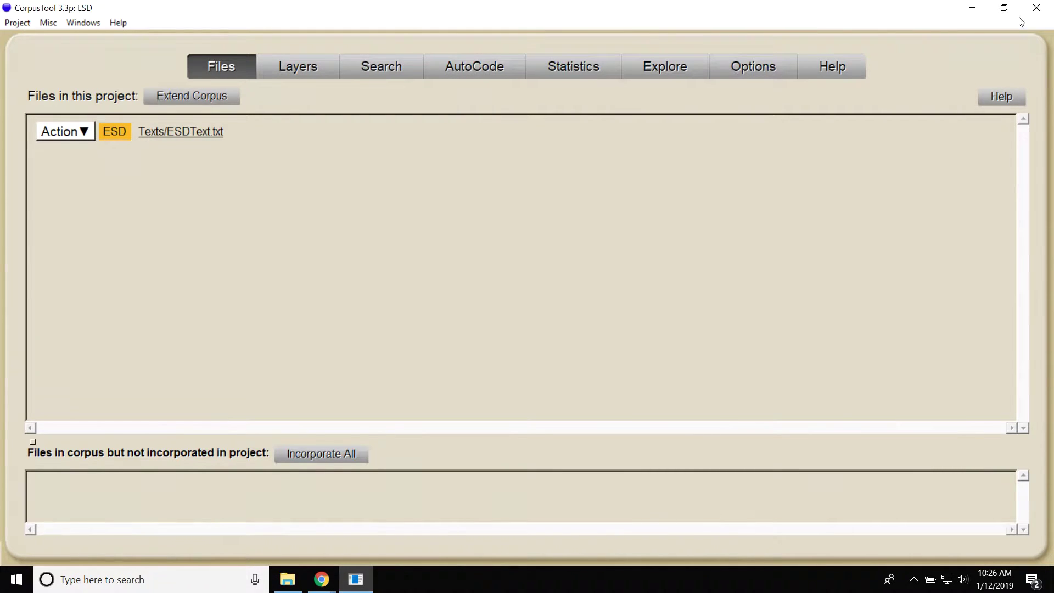
left_click(113, 129)
left_click(161, 166)
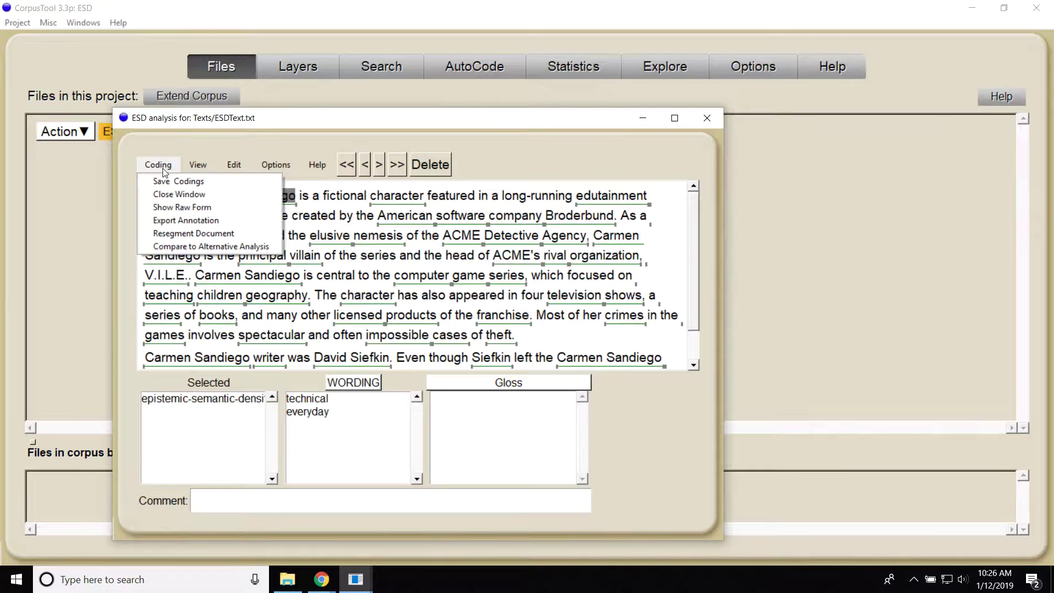
left_click(171, 177)
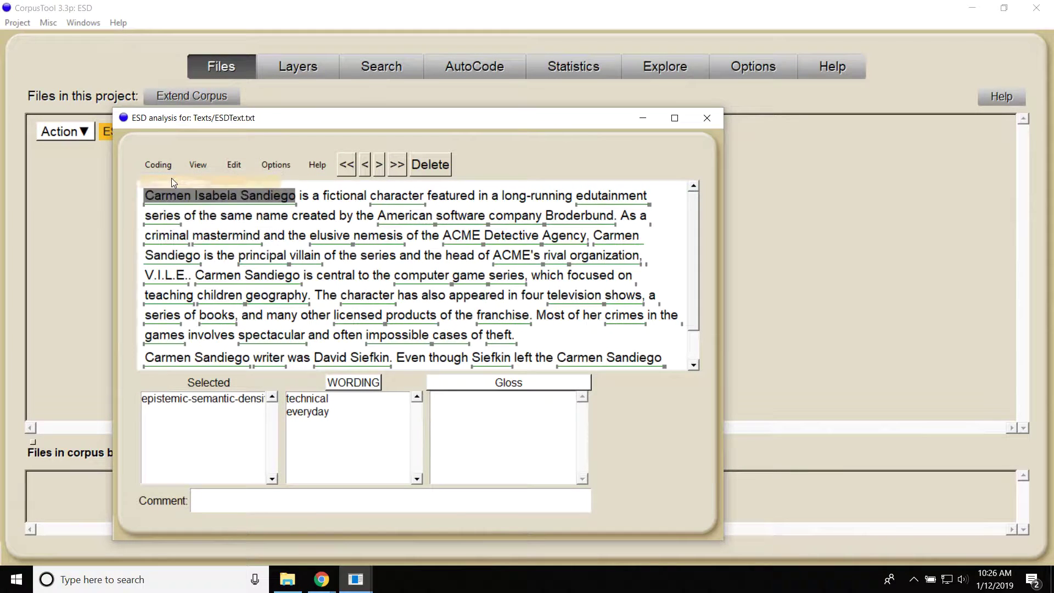
left_click(709, 119)
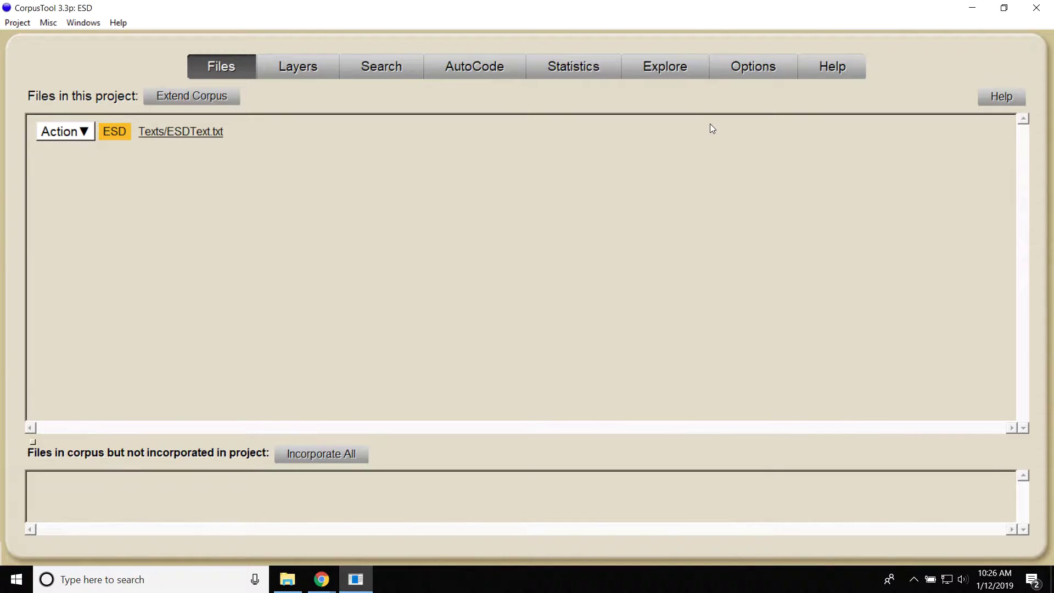
Export the ESD layer in tabbed delimited format, stored as a separate file for each text file.
left_click(17, 22)
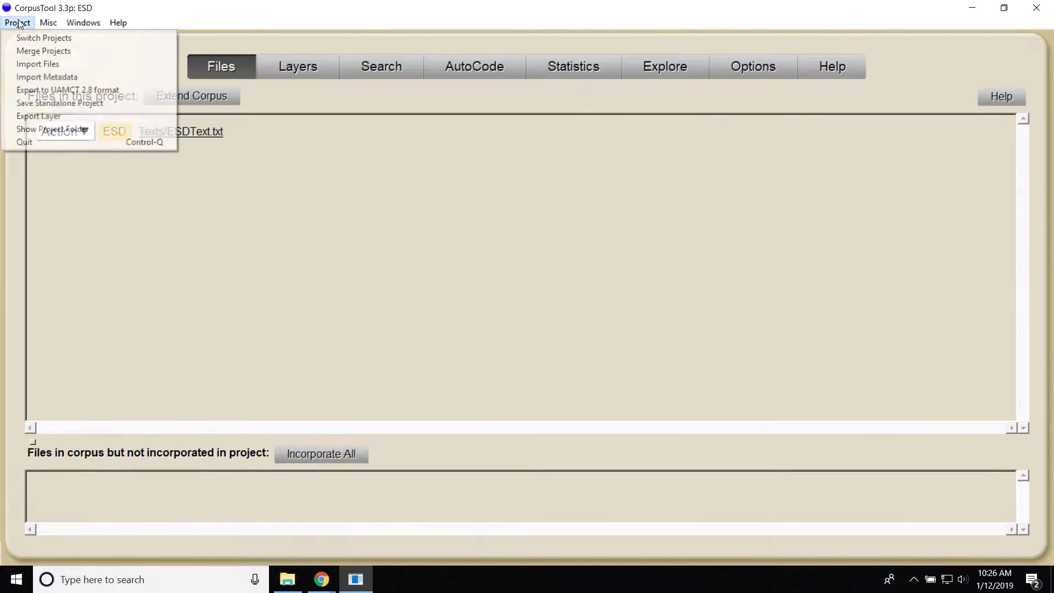
left_click(41, 116)
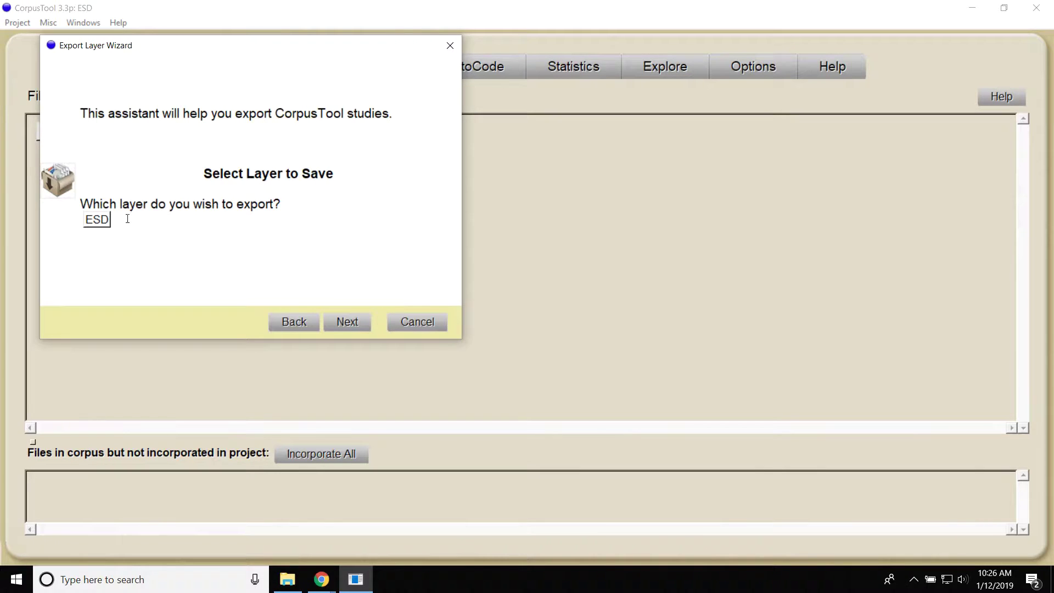
left_click(96, 218)
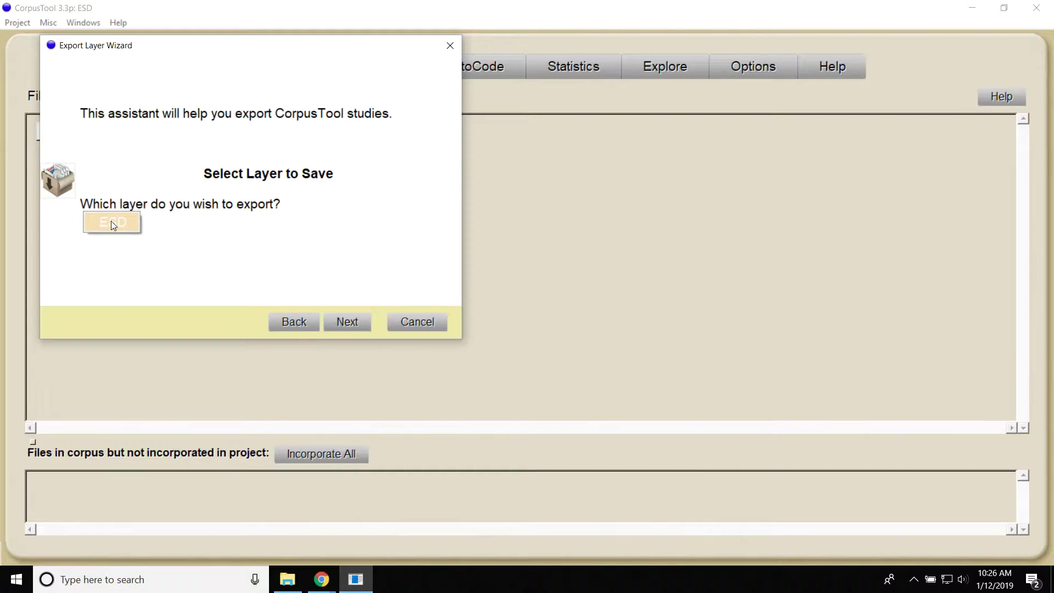
left_click(110, 221)
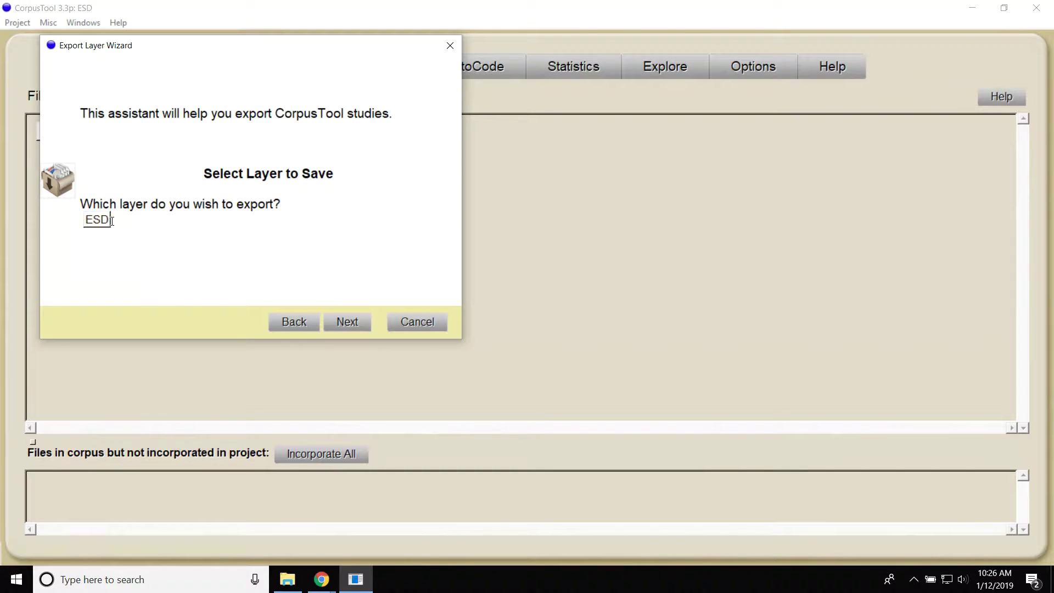
left_click(363, 327)
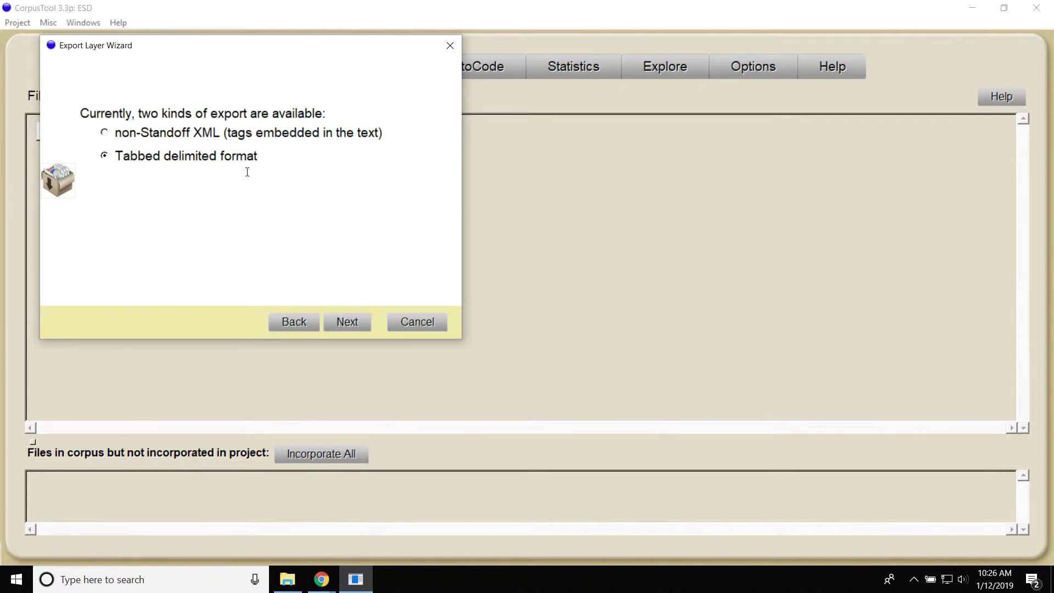
left_click(349, 320)
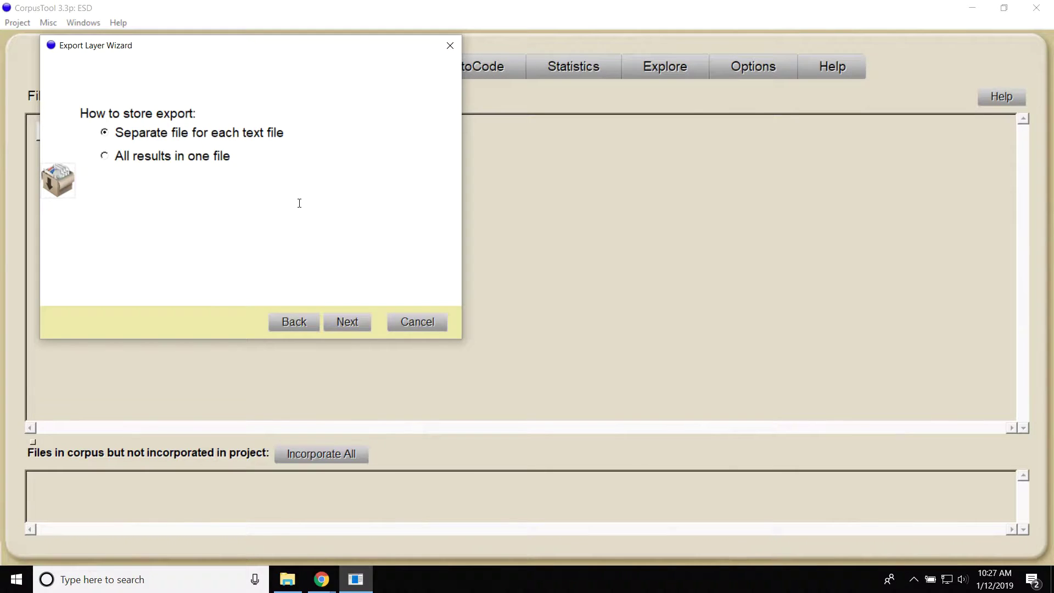
left_click(353, 314)
left_click(353, 322)
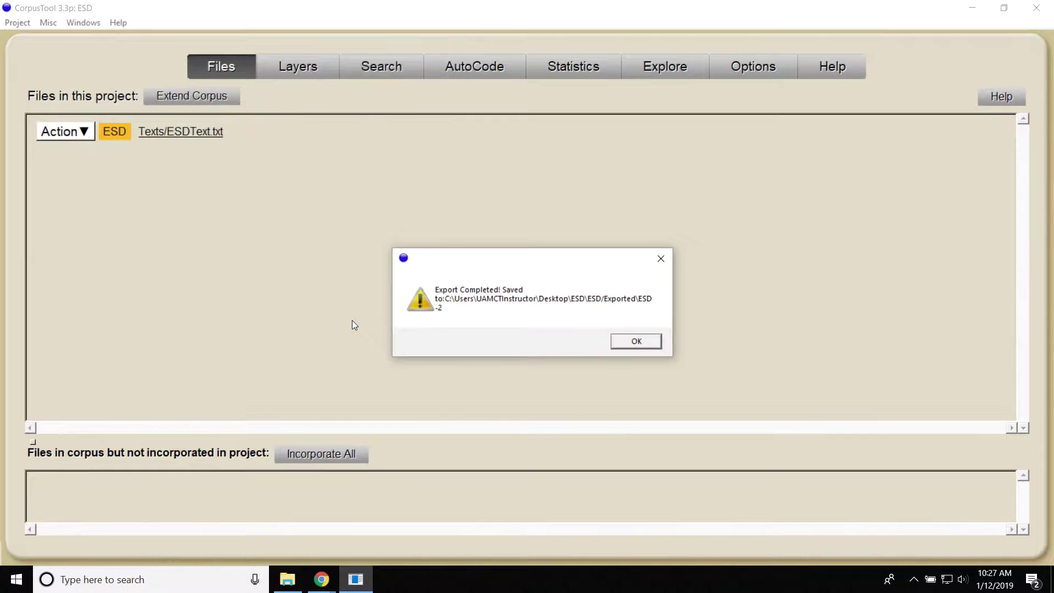
left_click(636, 342)
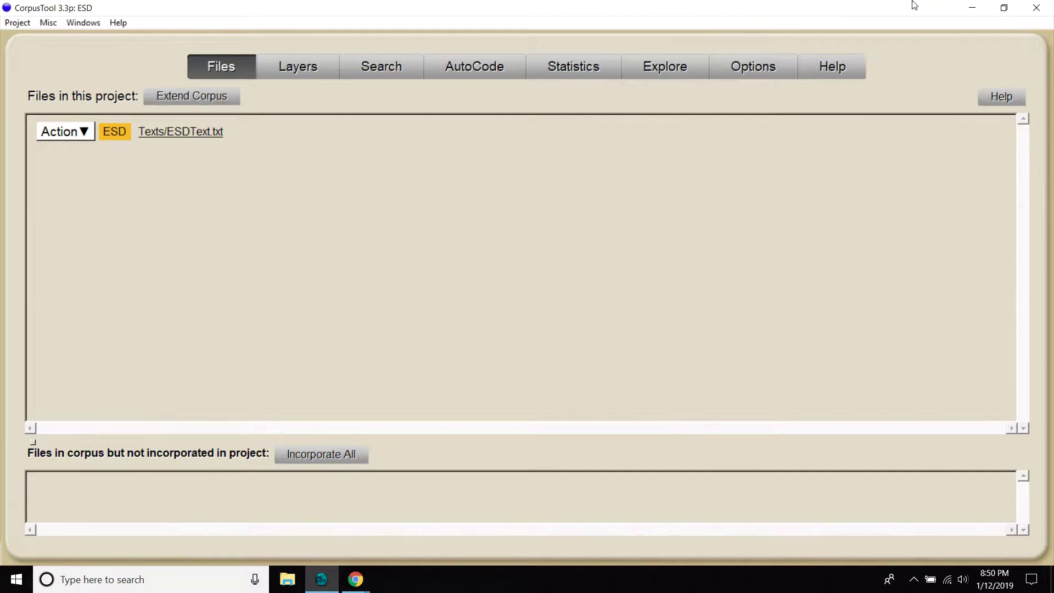
Locate the exported ESDText file in the desktop's ESD/ESD/Exported/ESD-1/Texts folder, and close the folder window.
left_click(972, 8)
double_click(35, 94)
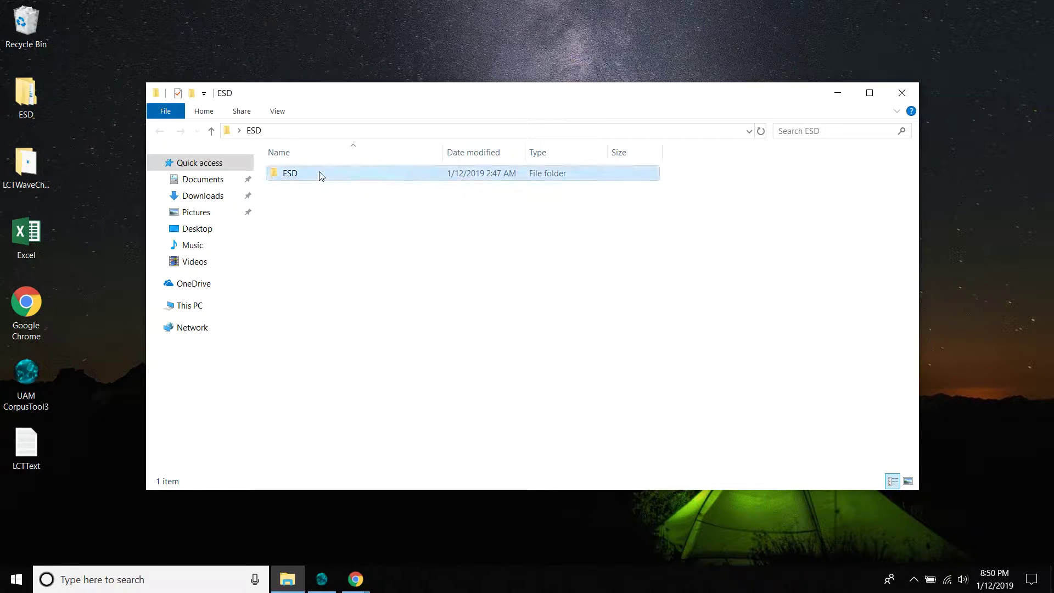
double_click(320, 174)
double_click(336, 203)
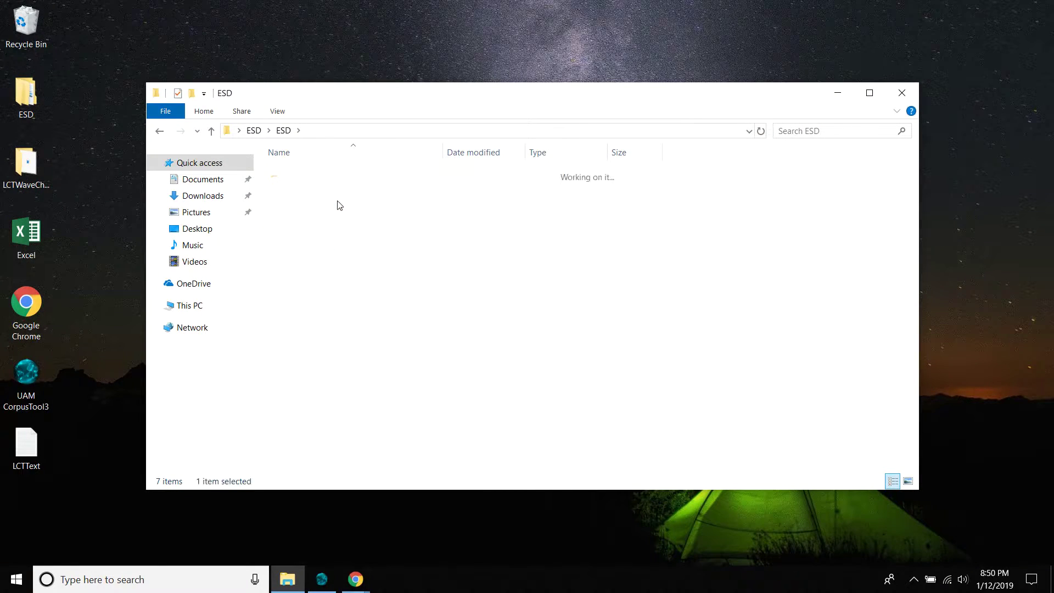
left_click(324, 175)
double_click(326, 178)
double_click(325, 177)
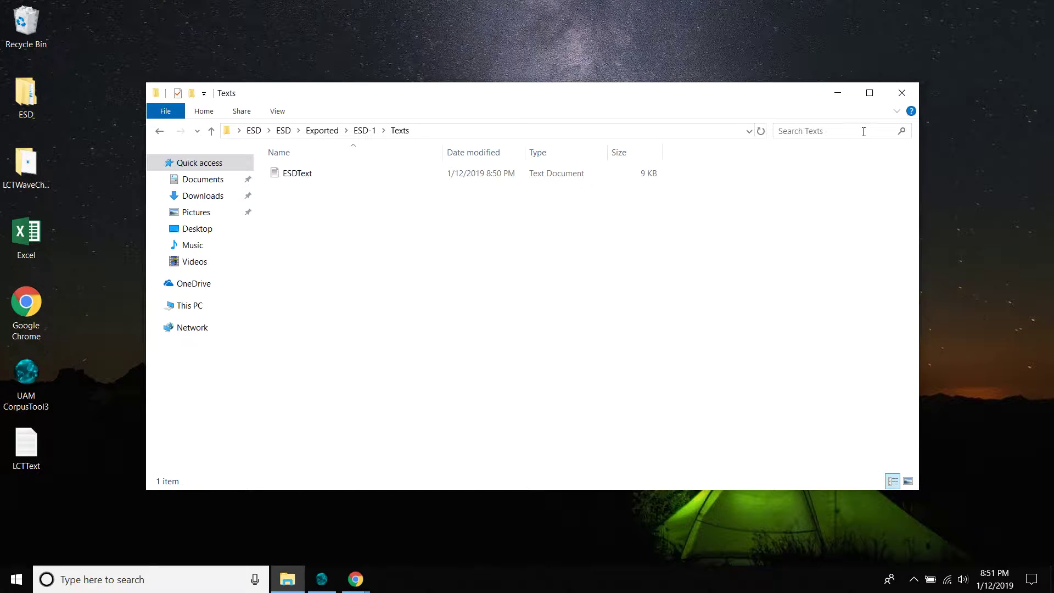
left_click(902, 93)
Switch to Excel and browse for a file to open in Desktop/ESD/ESD/Exported/ESD-1/Texts.
double_click(26, 233)
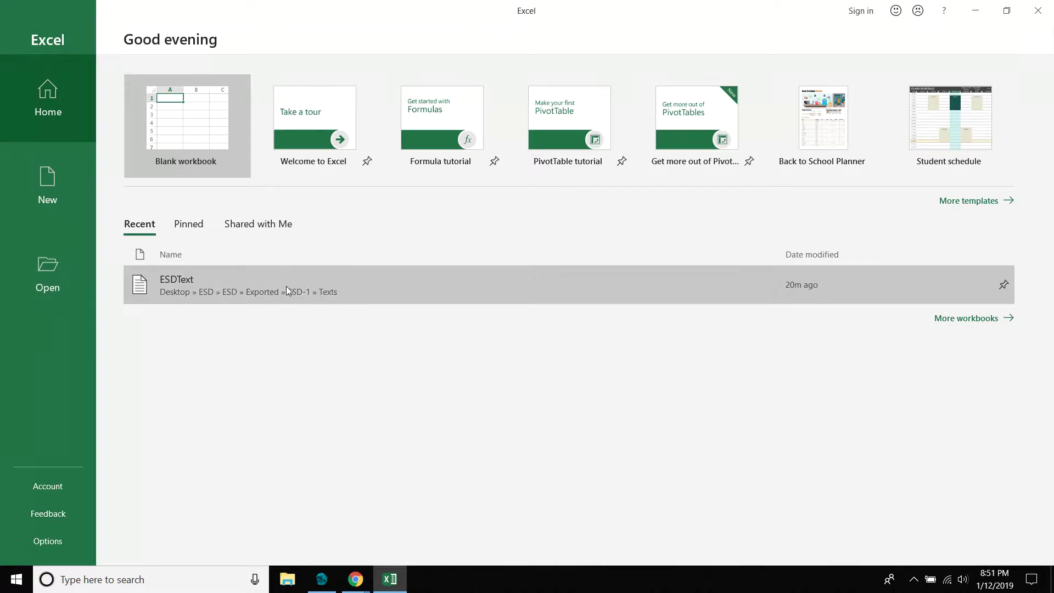
left_click(54, 269)
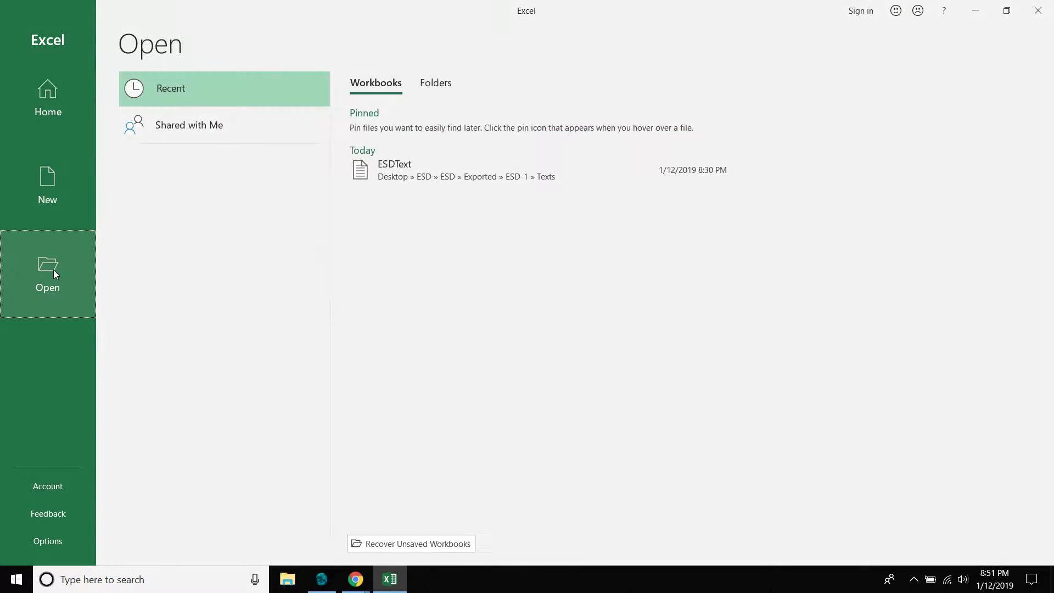
left_click(180, 271)
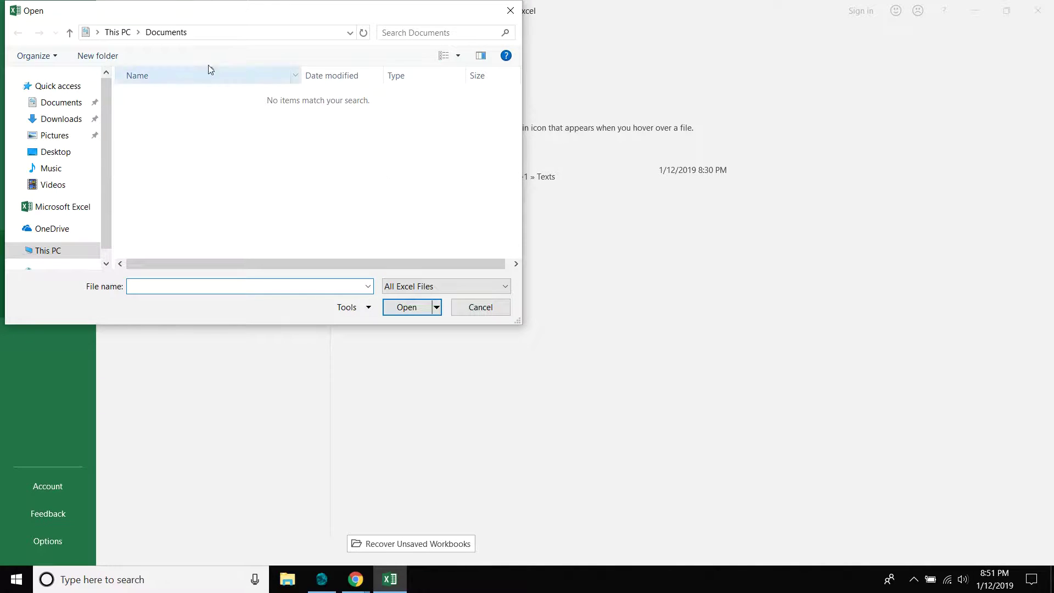
left_click(68, 158)
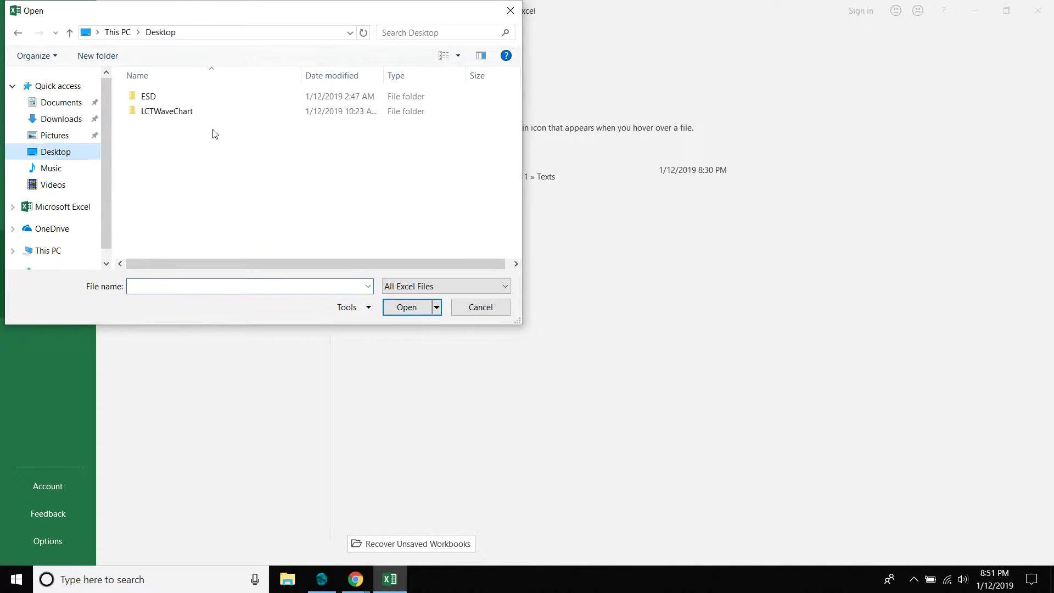
double_click(184, 102)
double_click(184, 104)
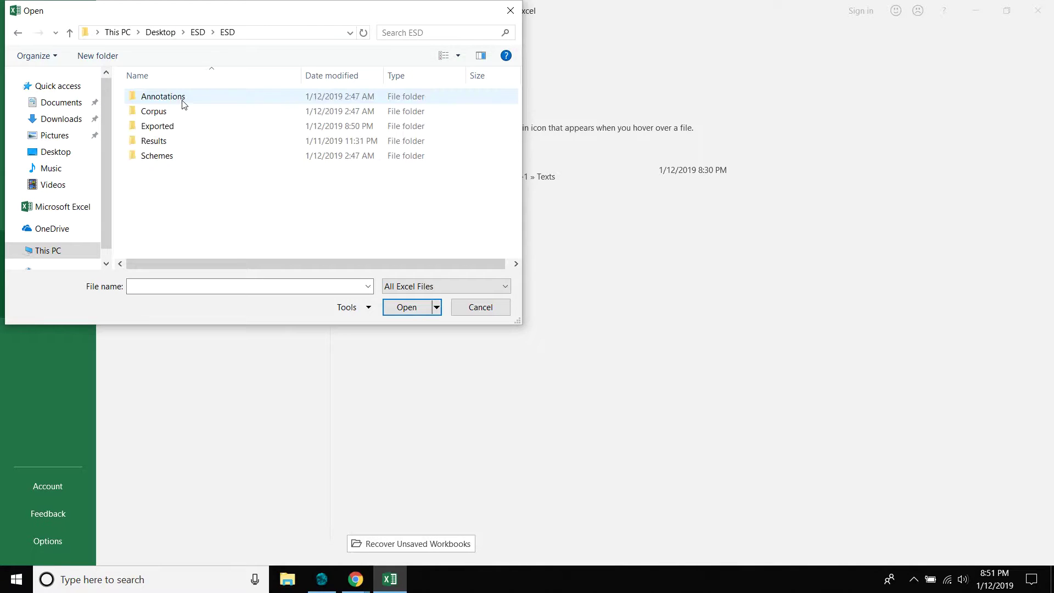
left_click(176, 129)
double_click(176, 128)
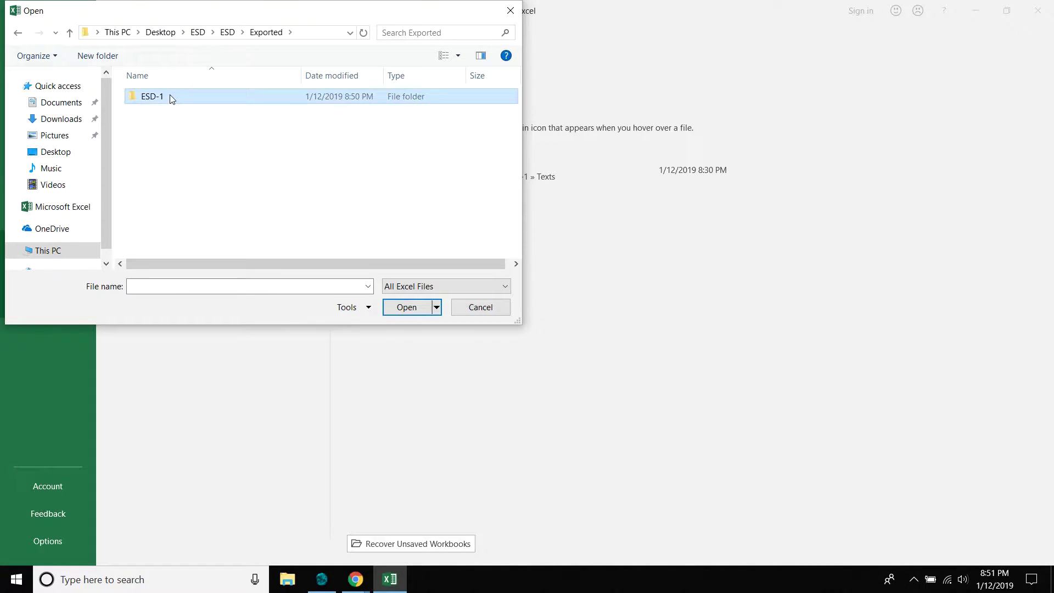
double_click(172, 97)
double_click(172, 97)
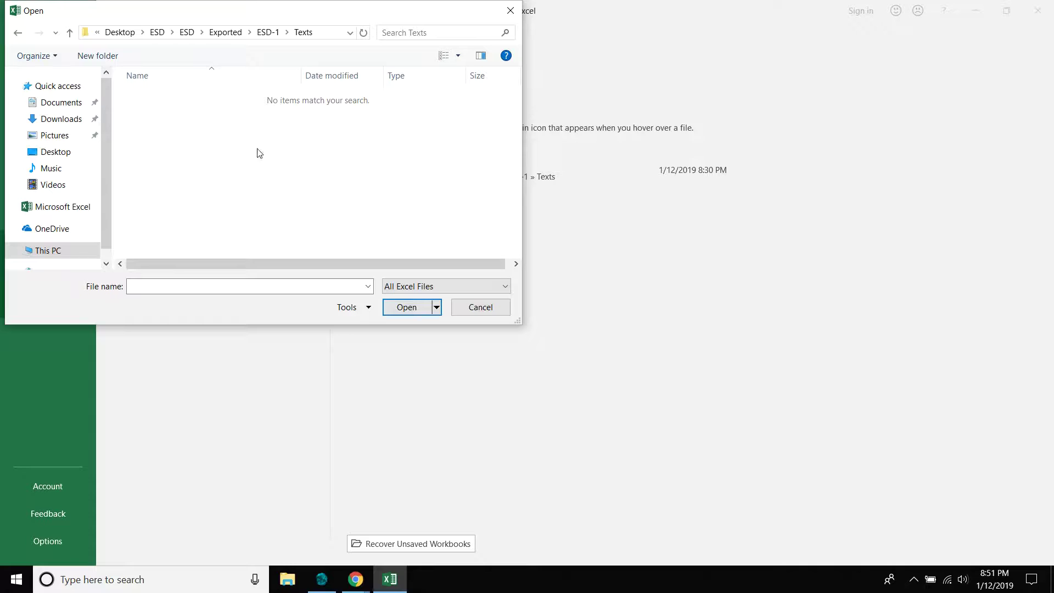
Show all file types in the Texts folder and open the exported ESDText text document.
left_click(471, 282)
left_click(462, 305)
left_click(451, 288)
left_click(444, 296)
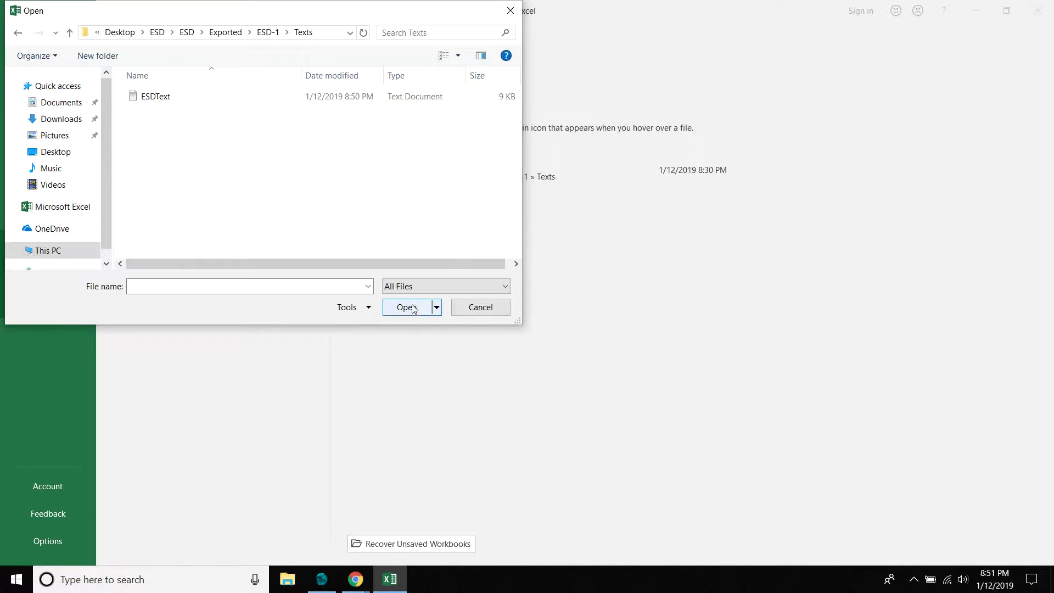
left_click(198, 98)
left_click(420, 310)
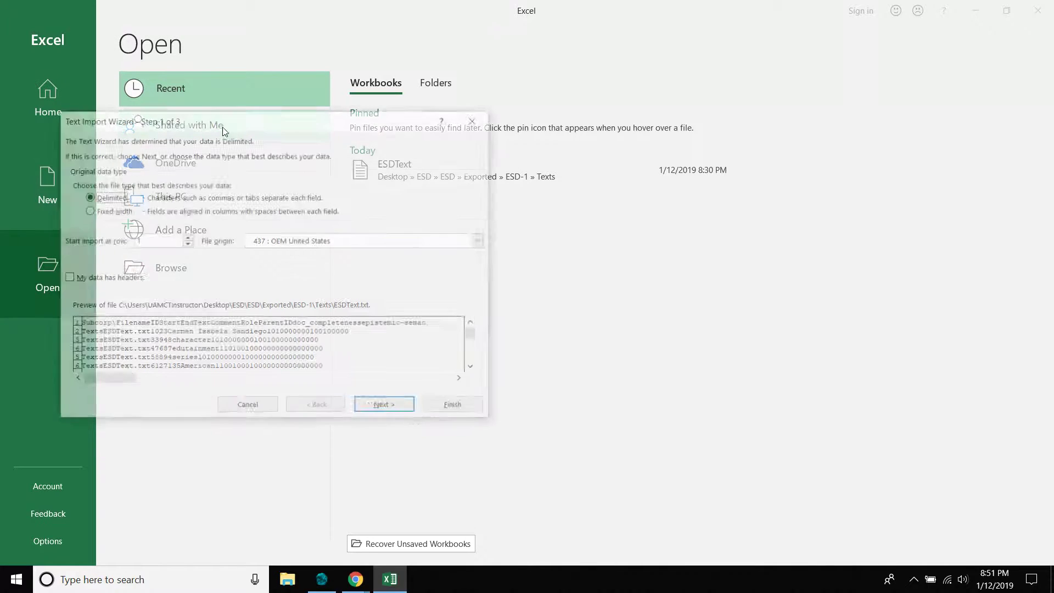
Import the ESDText data as delimited text with the General column data format.
left_click(397, 410)
left_click(396, 411)
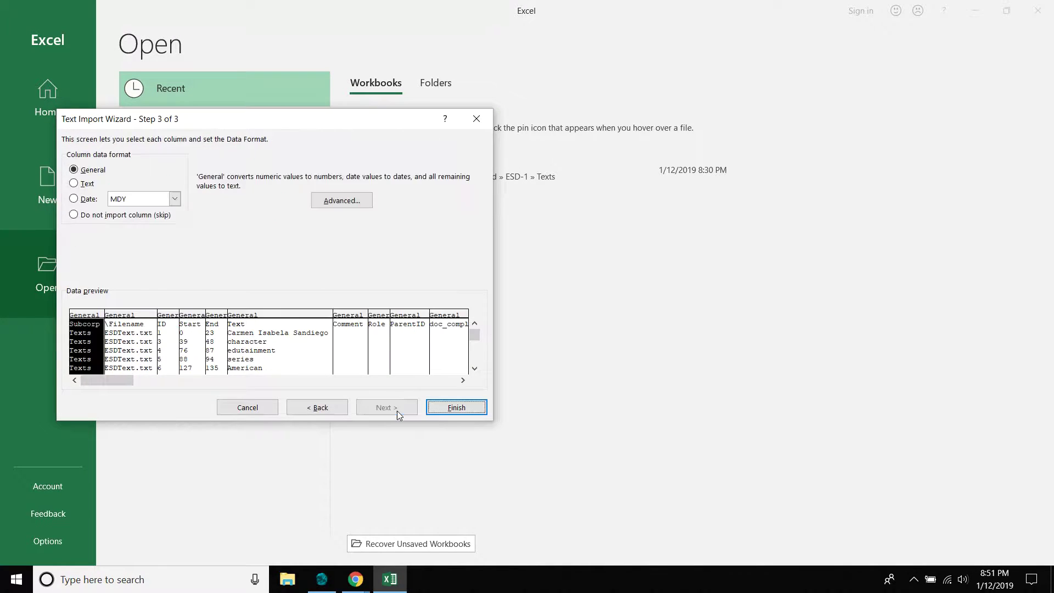
left_click(454, 407)
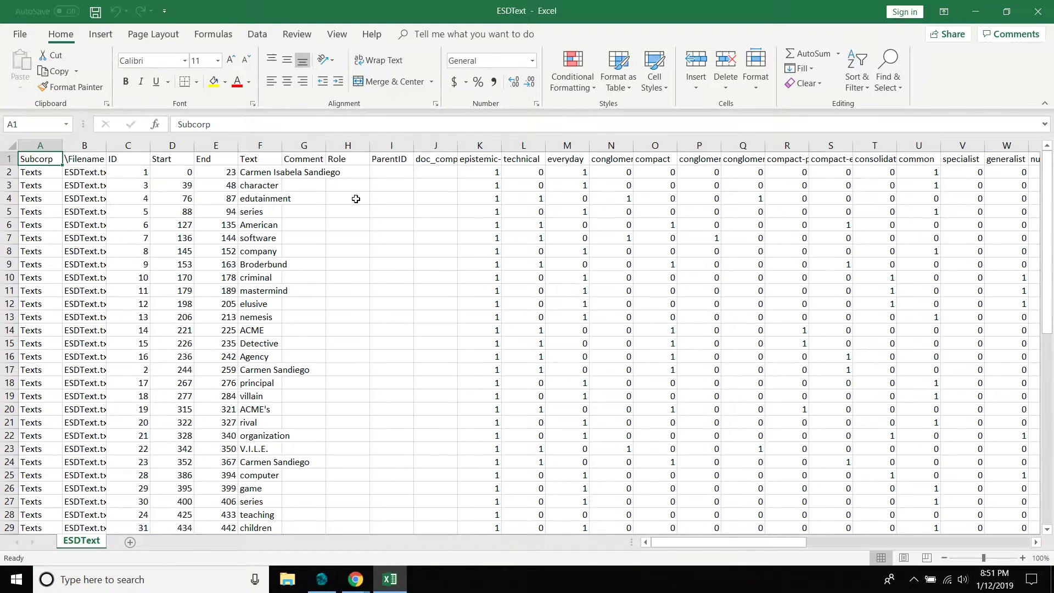
Examine the annotated segments in the Text column from the first row to the end of the data.
left_click(35, 169)
key("Right")
key("Right")
key("Right")
key("Right")
key("Right")
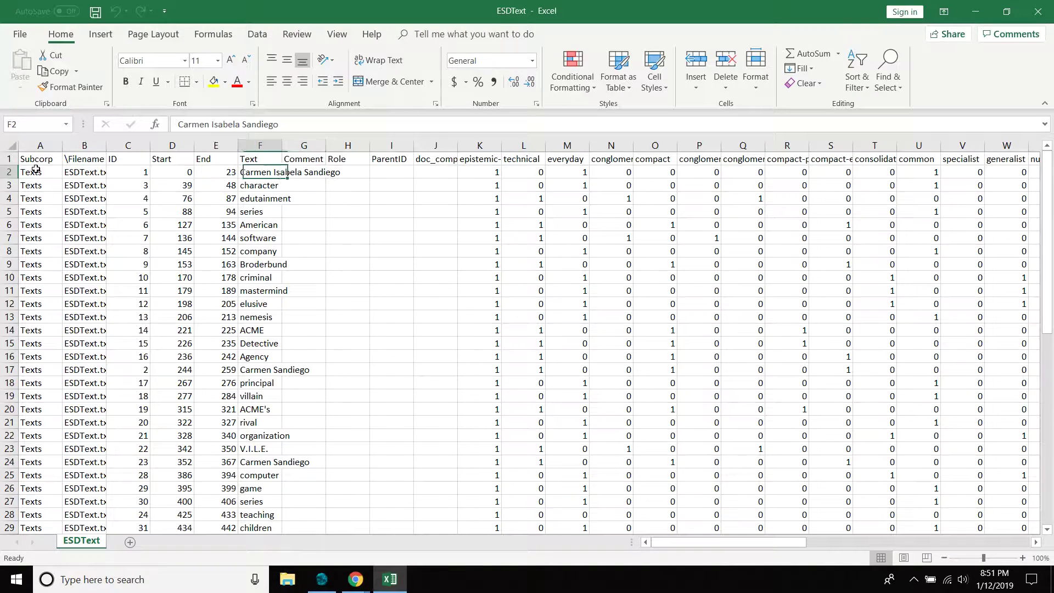
key("Down")
key("Down")
key("Down")
key("Down")
key("Down")
key("Down")
key("Down")
key("Down")
key("Down")
key("Down")
key("Down")
key("Down")
key("Down")
key("Down")
key("Down")
key("Down")
key("Down")
key("Down")
key("Down")
key("Down")
key("Down")
key("Down")
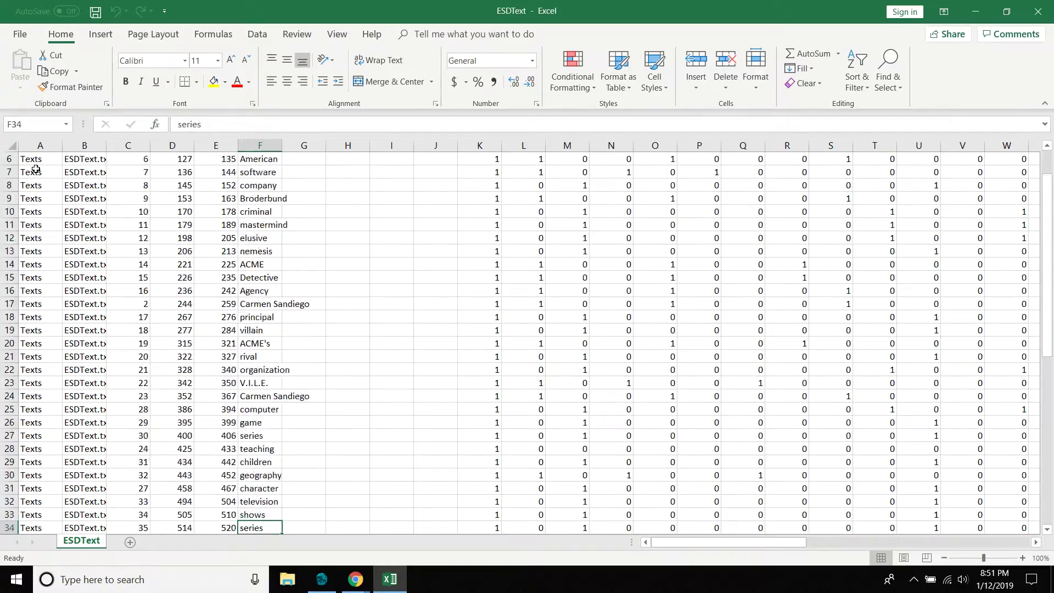
key("Up")
key("Up")
key("Up")
key("Up")
key("Up")
key("Up")
key("Up")
key("Up")
key("Up")
key("Up")
key("Up")
key("Up")
key("Up")
key("Up")
key("Up")
key("Up")
key("Up")
key("Up")
key("Up")
key("Up")
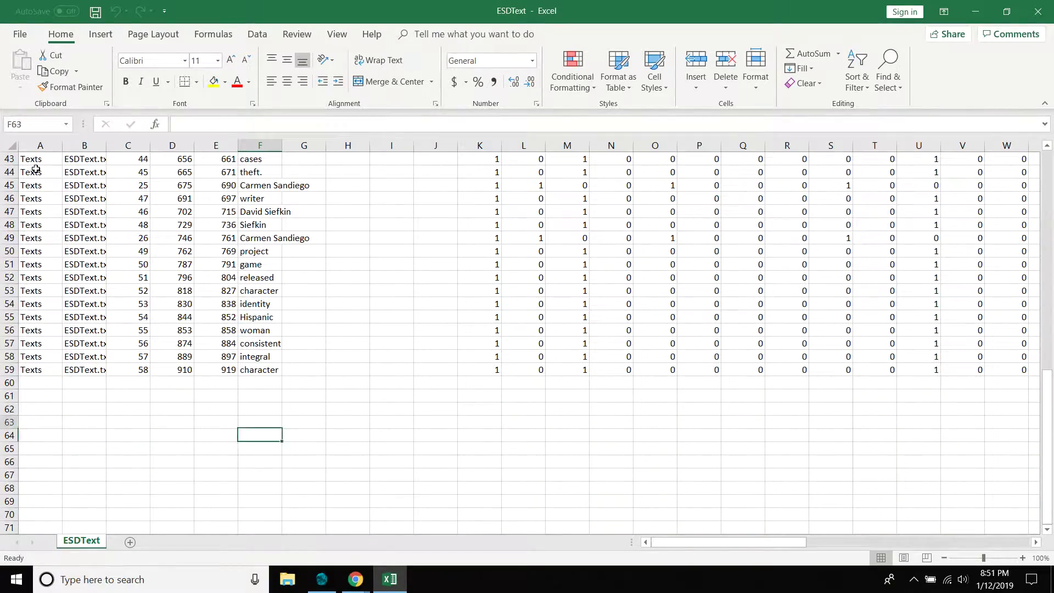
key("Up")
key("Up")
key("Up")
key("Up")
key("Up")
key("Up")
key("Up")
key("Up")
key("Up")
key("Up")
key("Up")
key("Up")
key("Up")
key("Up")
key("Up")
key("Up")
key("Up")
key("Up")
key("Up")
key("Up")
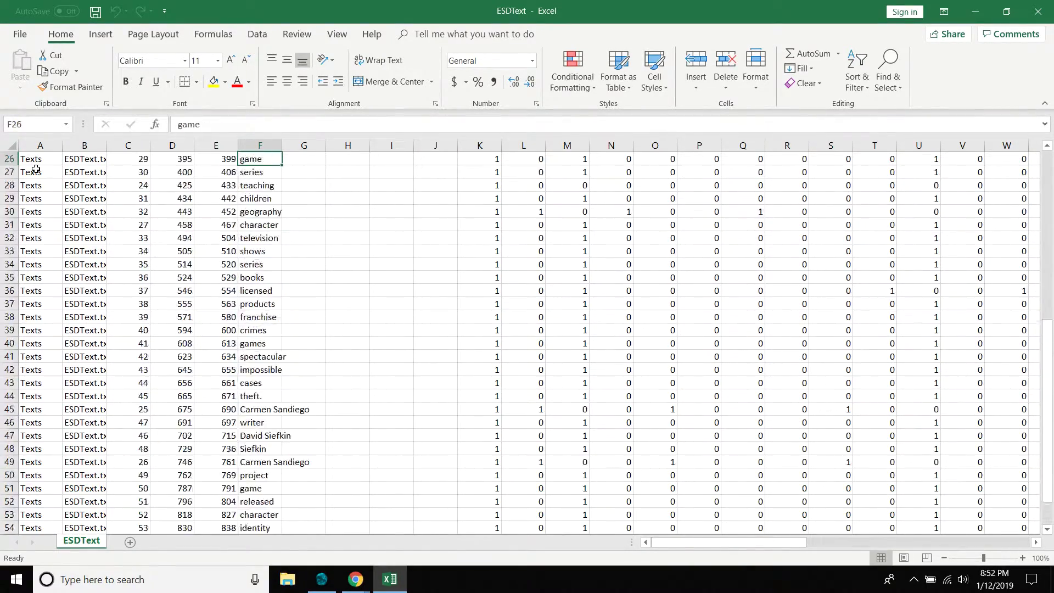
key("Up")
key("Up")
key("Up")
key("Up")
key("Up")
key("Up")
key("Up")
key("Up")
key("Up")
key("Up")
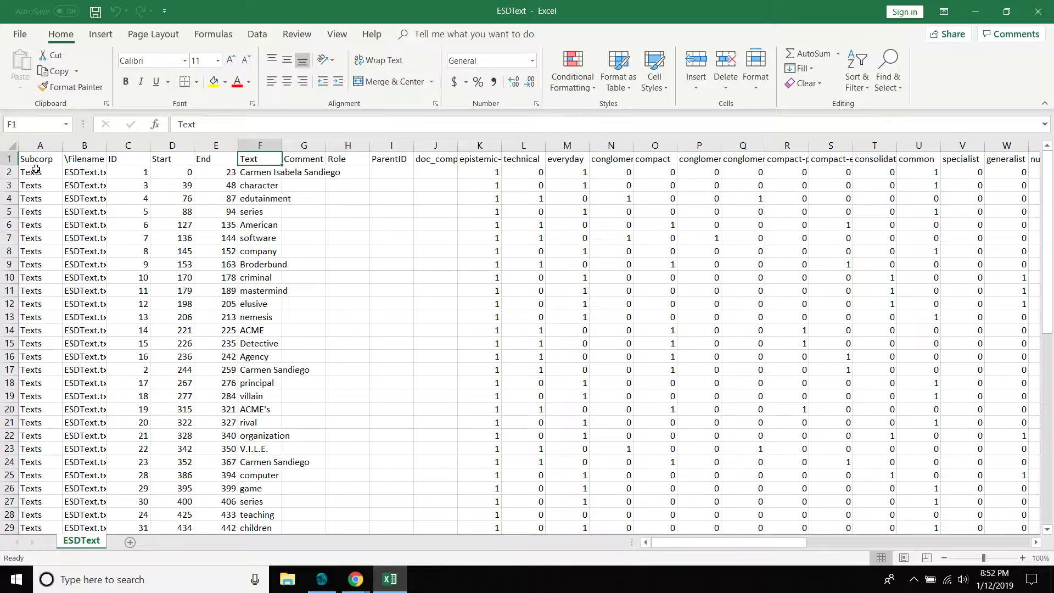
Examine the coding feature headings in row 1 from the Text column across to nuanced and back.
key("Right")
key("Right")
key("Right")
key("Right")
key("Right")
key("Right")
key("Right")
key("Right")
key("Right")
key("Right")
key("Right")
key("Left")
key("Left")
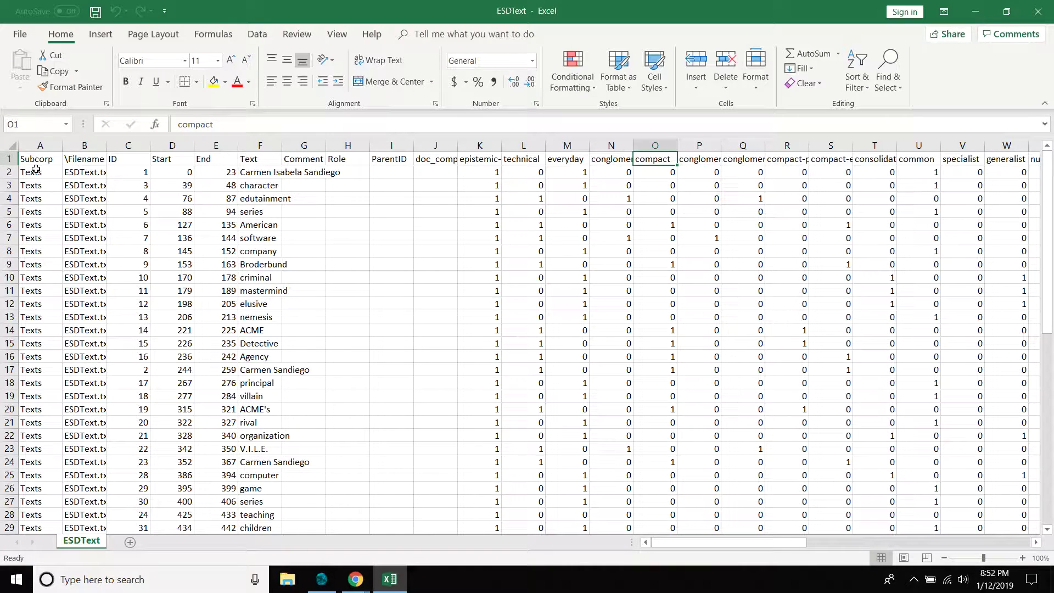
key("Left")
key("Right")
key("Right")
key("Right")
key("Right")
key("Right")
key("Right")
key("Right")
key("Right")
key("Right")
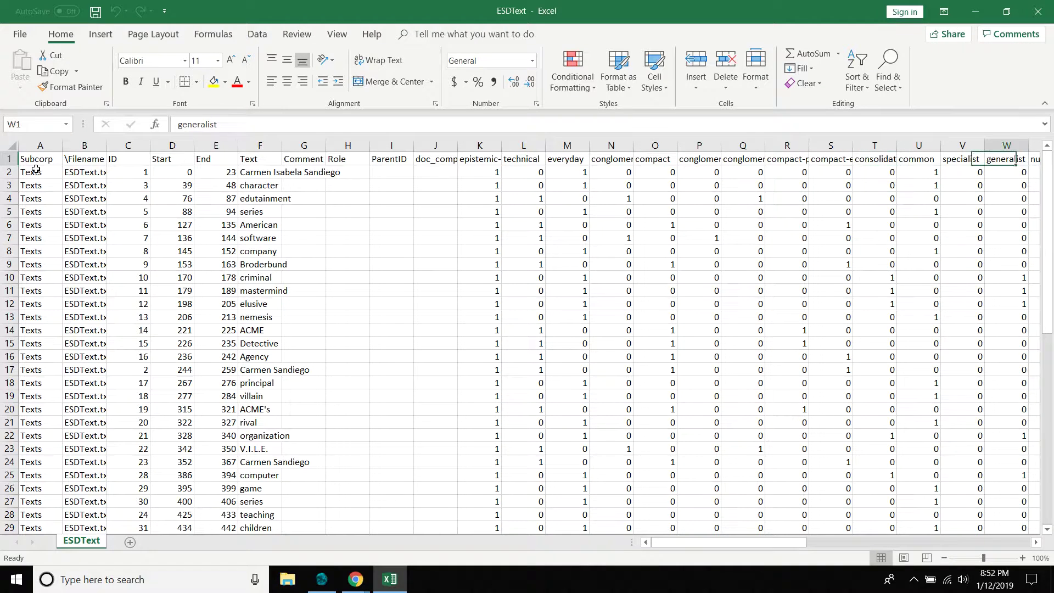
key("Right")
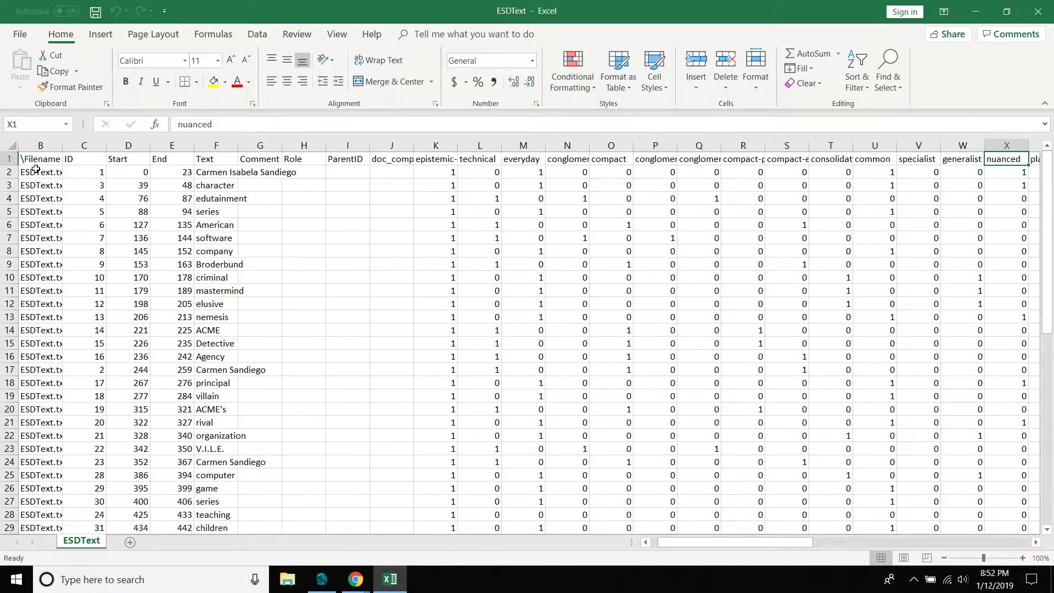
key("Left")
key("Left")
key("Left")
key("Left")
key("Left")
key("Left")
key("Left")
key("Left")
key("Left")
key("Left")
key("Left")
key("Left")
key("Left")
key("Left")
key("Left")
key("Left")
key("Left")
key("Left")
key("Right")
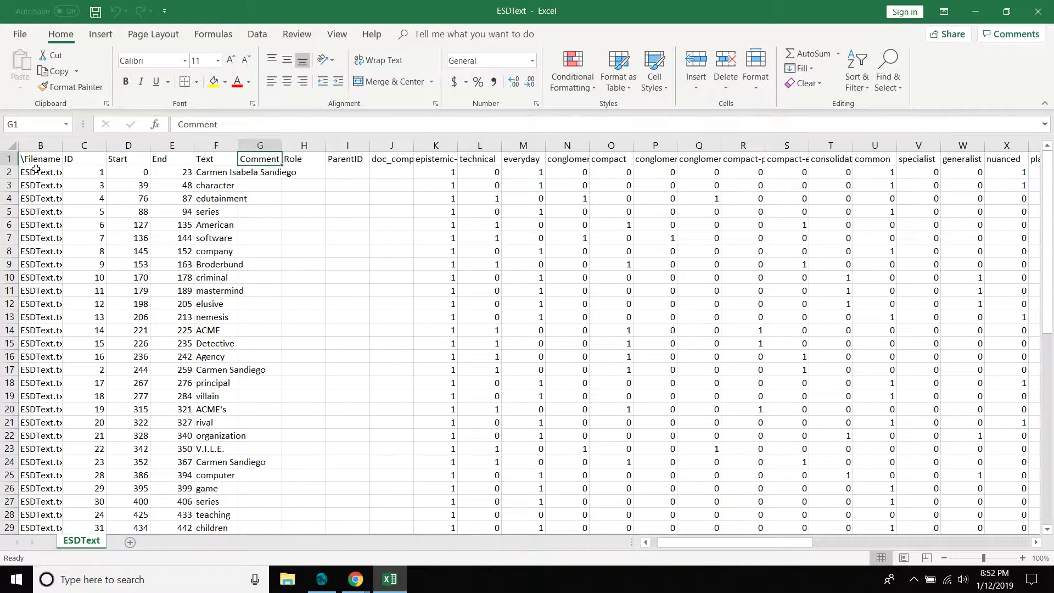
Examine the coding feature headings and row 2 values from the Comment column across to consolidated.
key("Right")
key("Right")
key("Right")
key("Right")
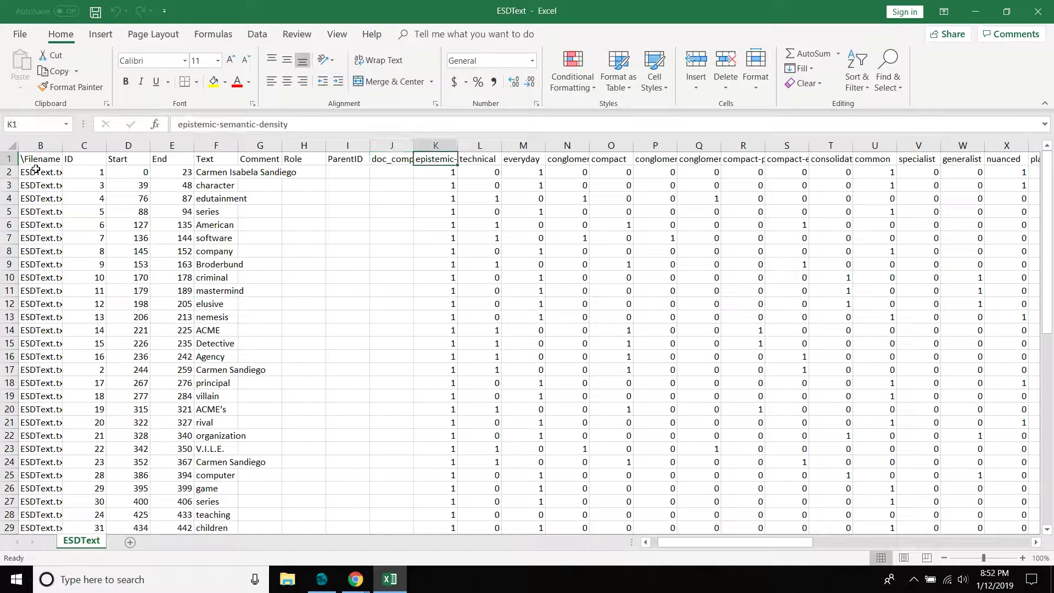
key("Right")
key("Down")
key("Right")
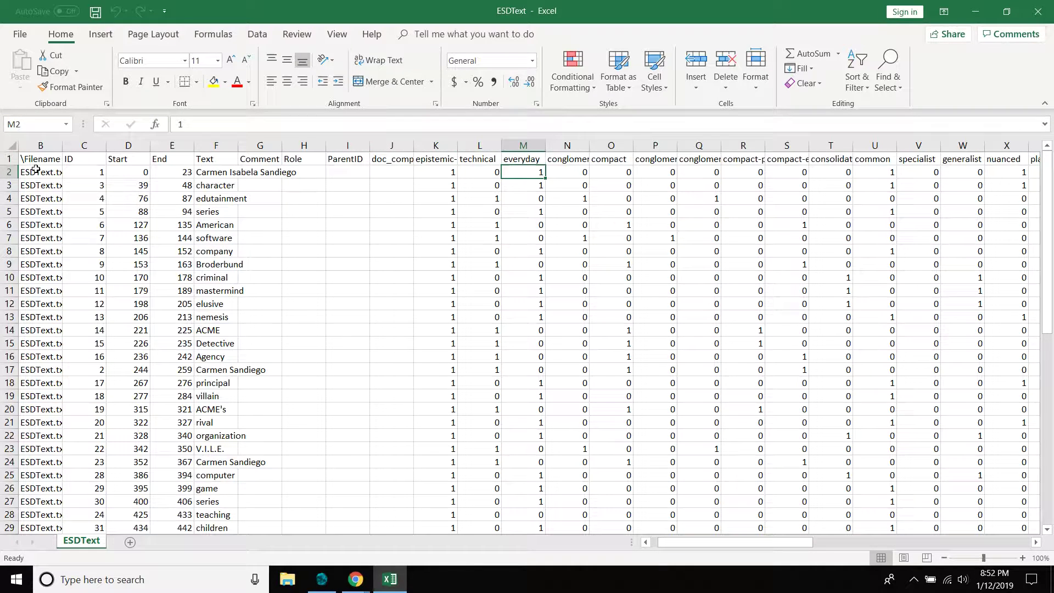
key("Left")
key("Right")
key("Right")
key("Right")
key("Right")
key("Right")
key("Right")
key("Right")
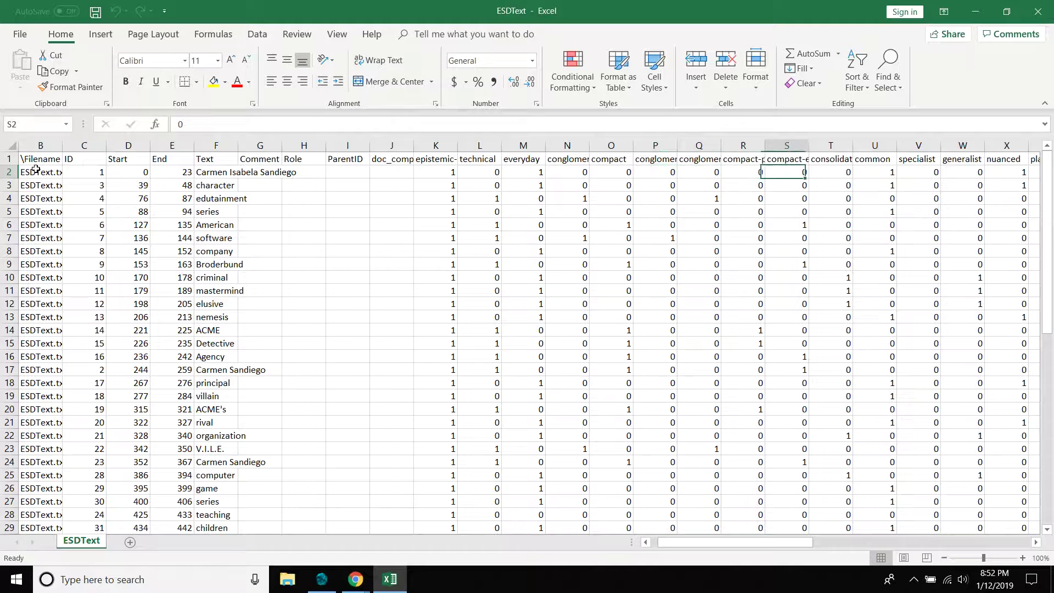
key("Right")
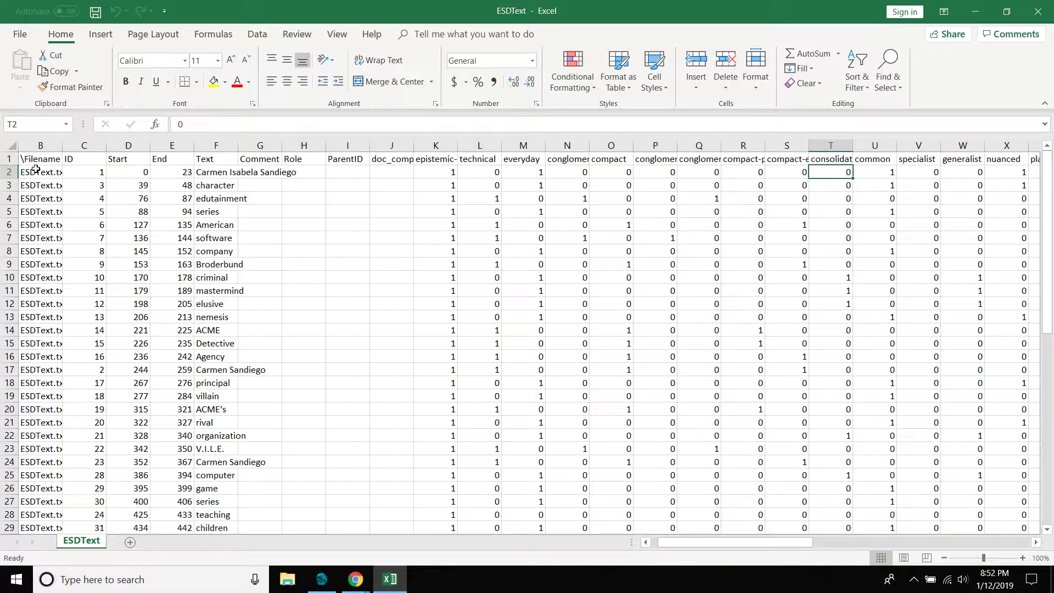
Review row 2 back to technical and compare the technical, everyday, conglomerate and compact columns.
key("Left")
key("Left")
key("Left")
key("Left")
key("Left")
key("Left")
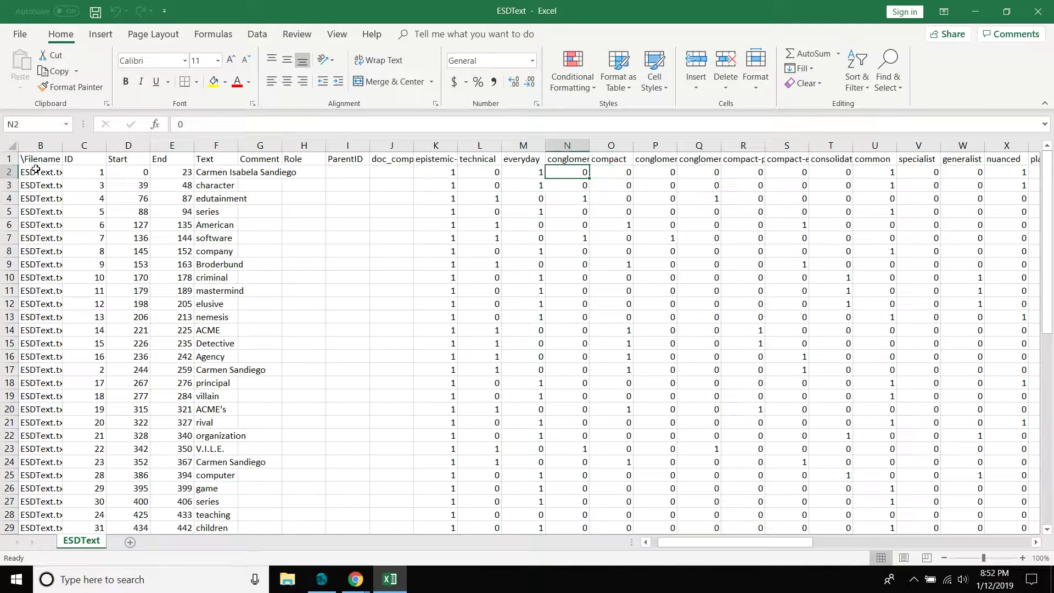
key("Left")
key("Left")
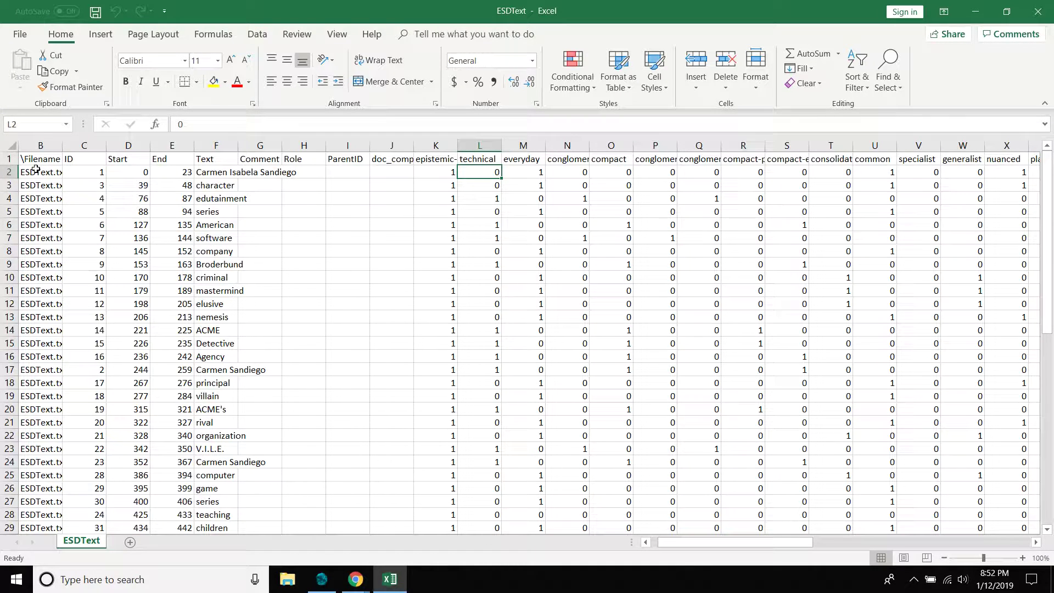
key("Right")
key("Right")
key("Right")
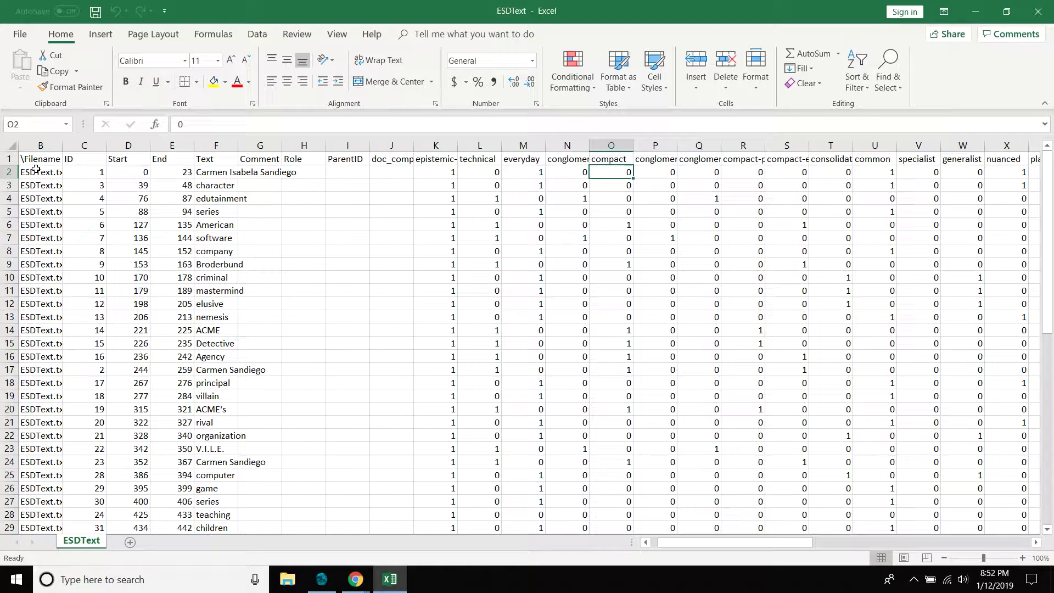
key("Left")
key("Left")
key("Left")
Examine the feature columns past incoherent to the end of the data and back to the Role column.
key("Right")
key("Right")
key("Right")
key("Right")
key("Right")
key("Right")
key("Right")
key("Right")
key("Right")
key("Right")
key("Right")
key("Right")
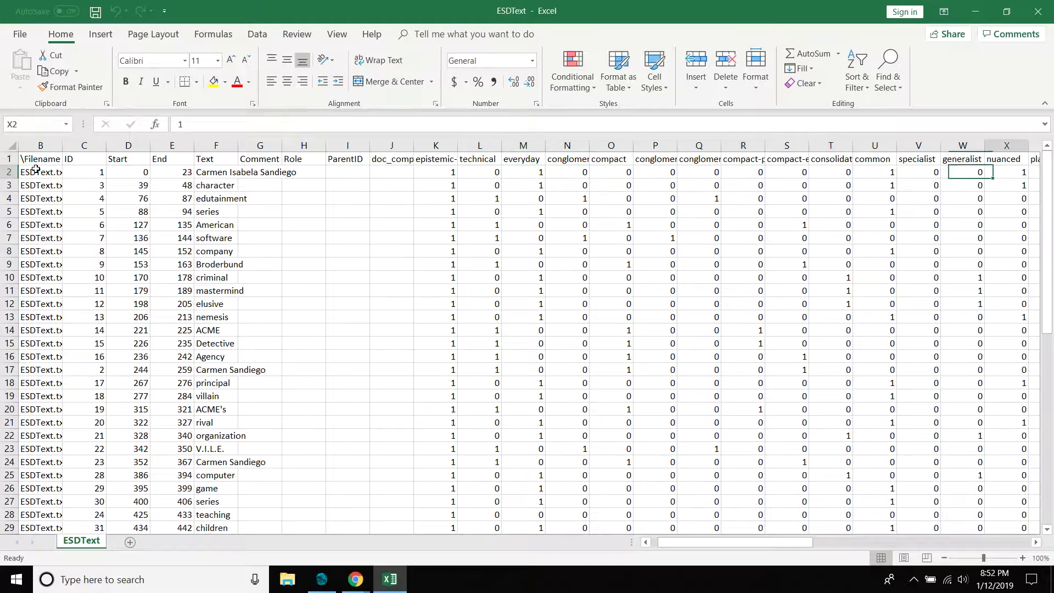
key("Right")
key("Right")
key("Right")
key("Right")
key("Right")
key("Right")
key("Right")
key("Right")
key("Right")
key("Right")
key("Right")
key("Right")
key("Right")
key("Right")
key("Right")
key("Right")
key("Right")
key("Right")
key("Right")
key("Right")
key("Left")
key("Left")
key("Left")
key("Left")
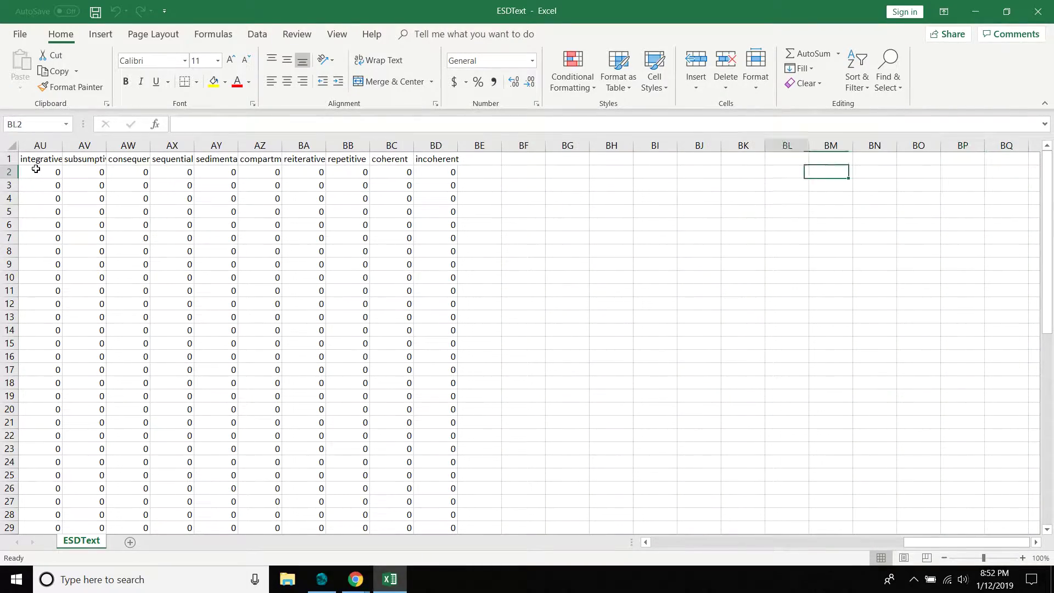
key("Left")
key("Left")
key("Left")
key("Left")
key("Left")
key("Left")
key("Left")
key("Left")
key("Left")
key("Left")
key("Left")
key("Left")
key("Left")
key("Left")
key("Left")
key("Left")
key("Left")
key("Left")
key("Left")
key("Left")
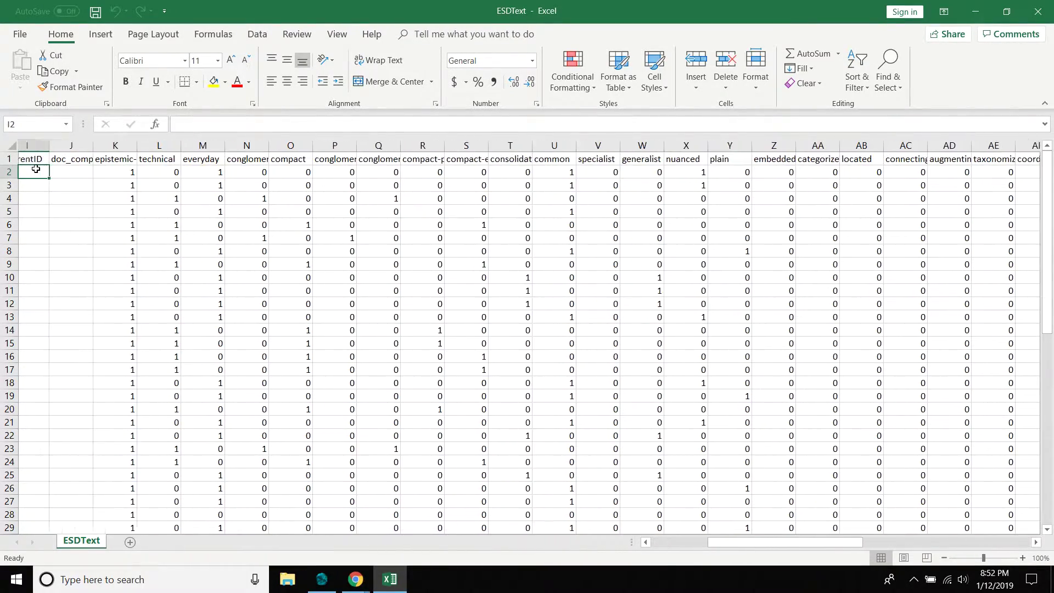
key("Right")
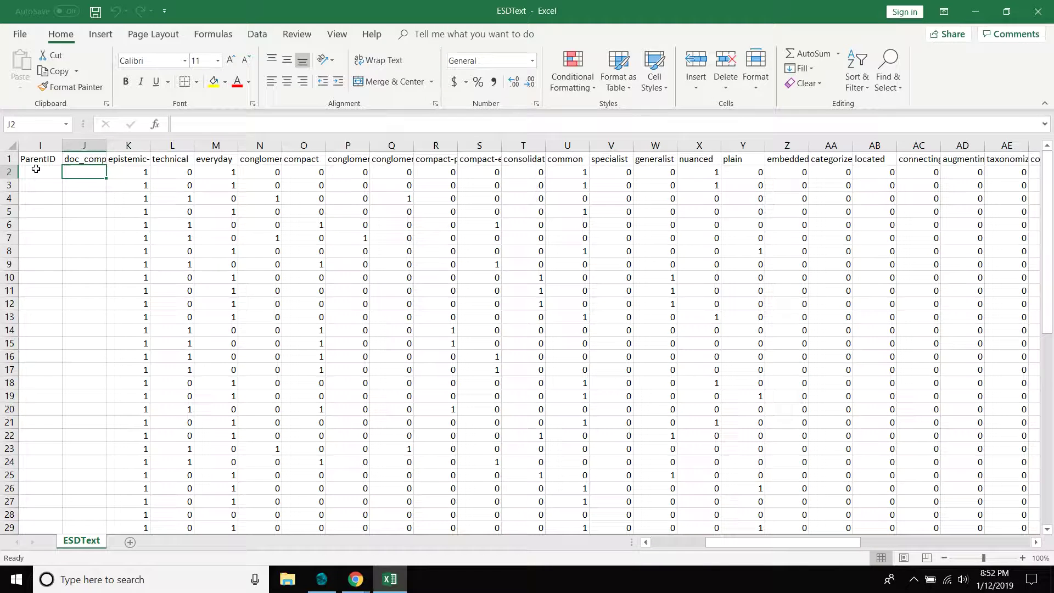
key("Left")
key("Left")
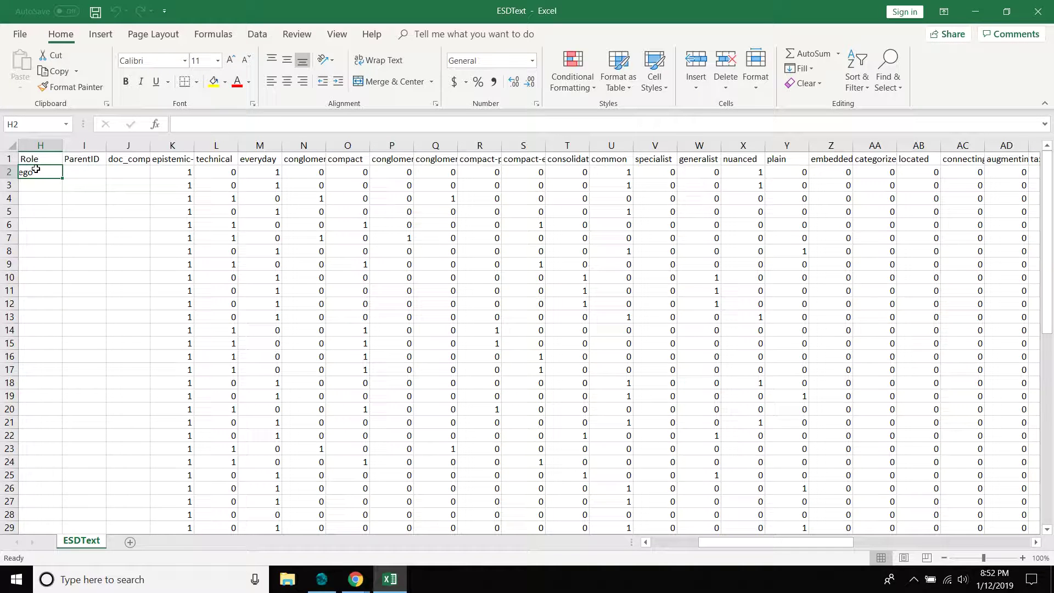
key("Right")
key("Right")
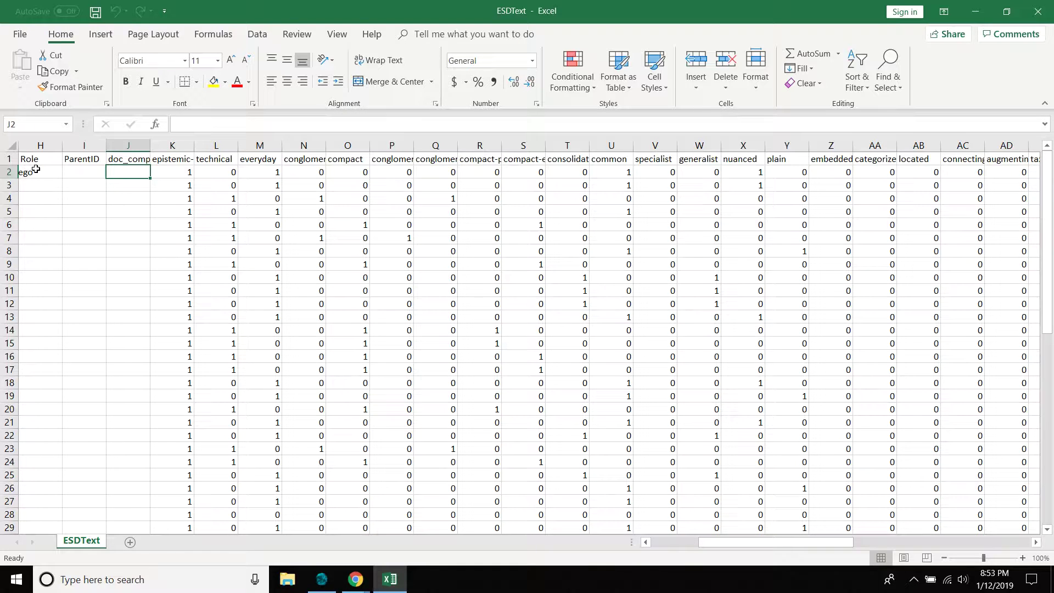
Delete the four general category columns L to O, from technical through compact.
left_click(223, 144)
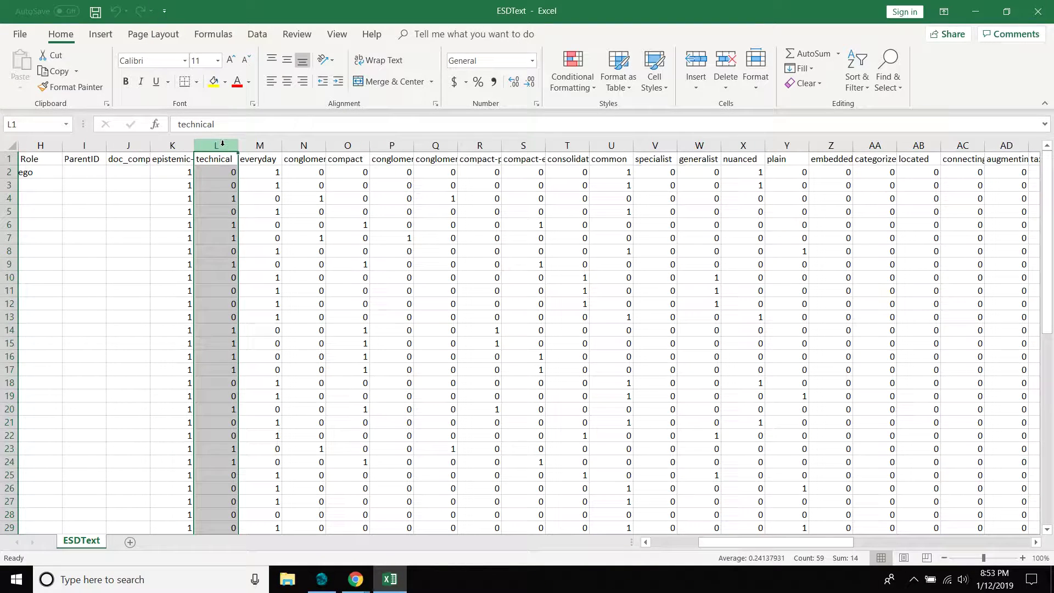
key("shift+Right")
key("shift+Right")
key("shift+Right")
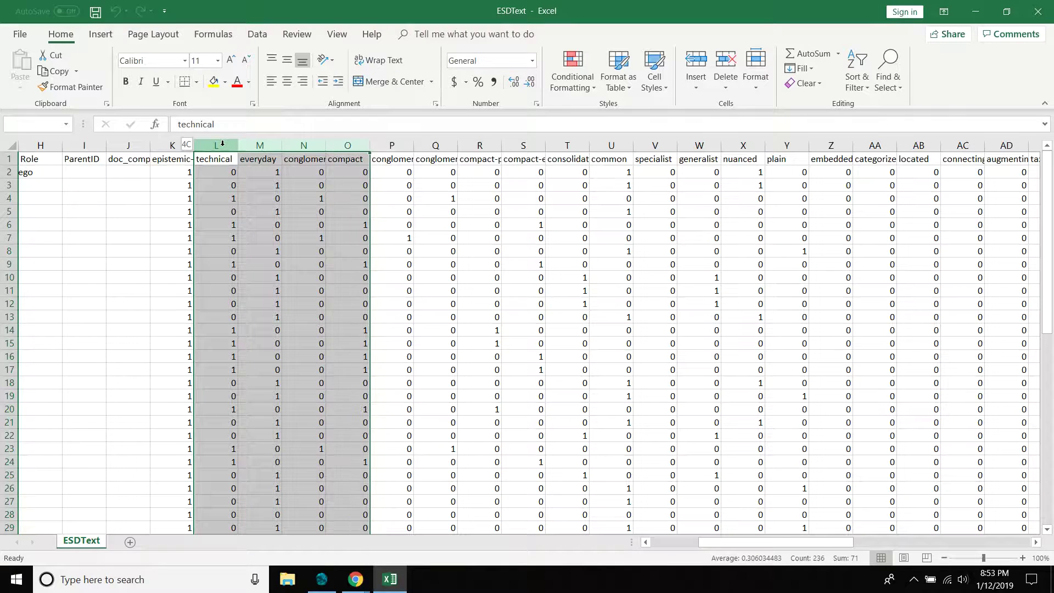
right_click(260, 146)
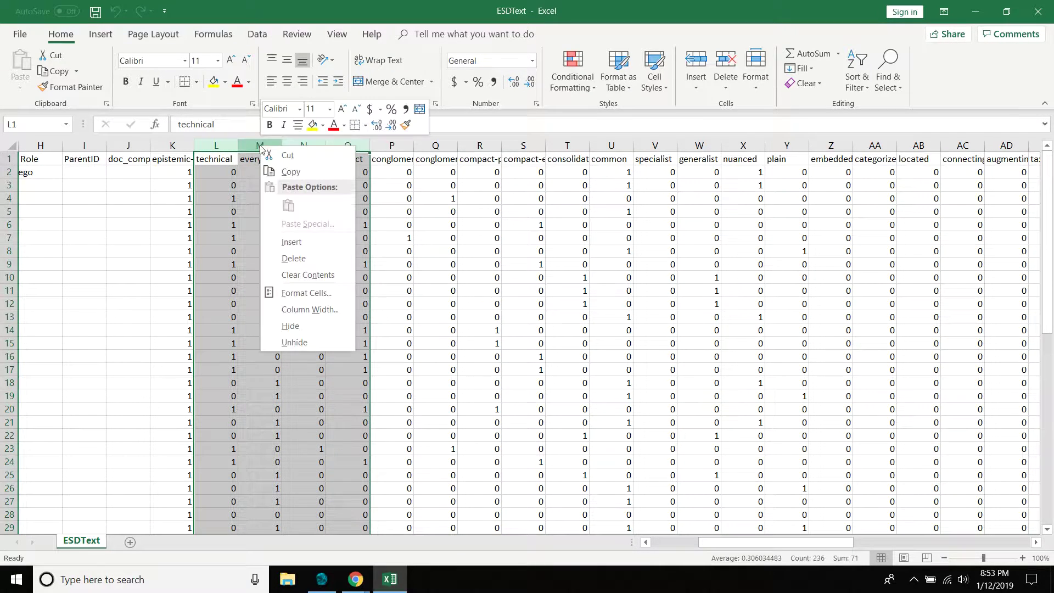
left_click(313, 258)
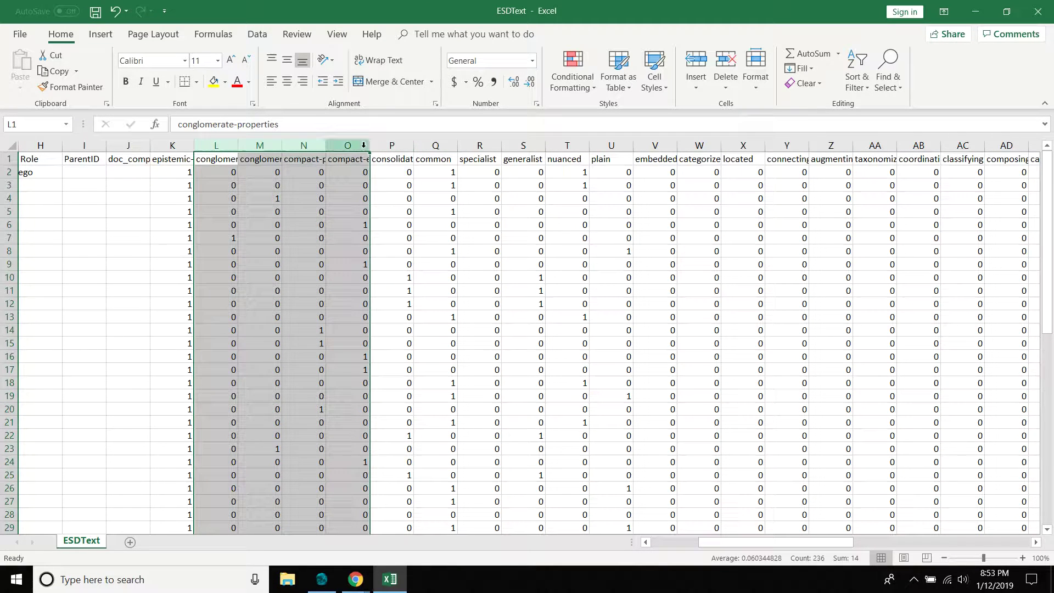
Delete the consolidated and common columns.
left_click(409, 170)
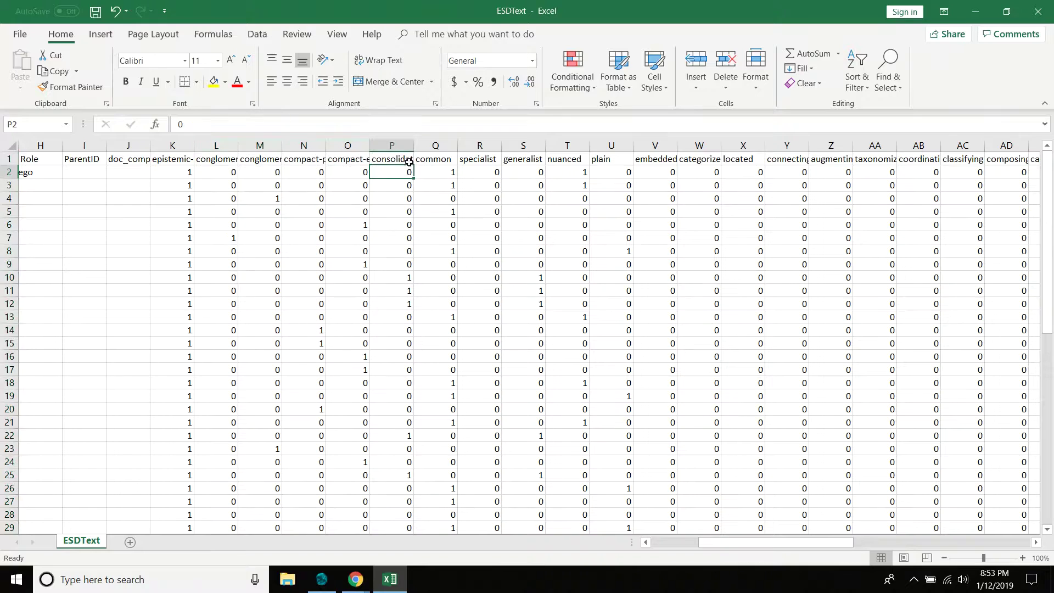
left_click(400, 145)
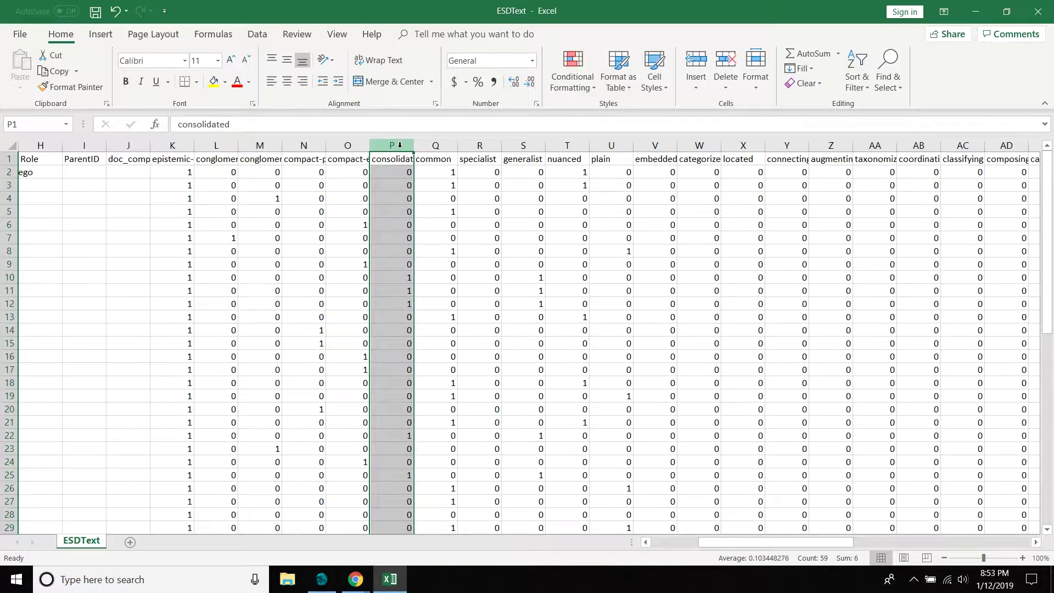
key("shift+Right")
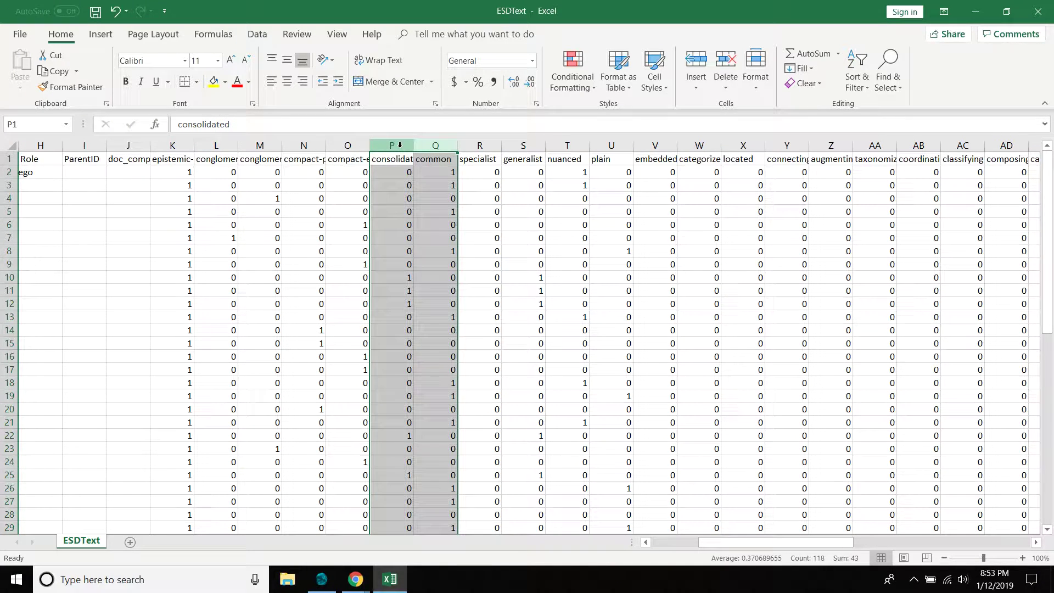
right_click(440, 147)
left_click(500, 259)
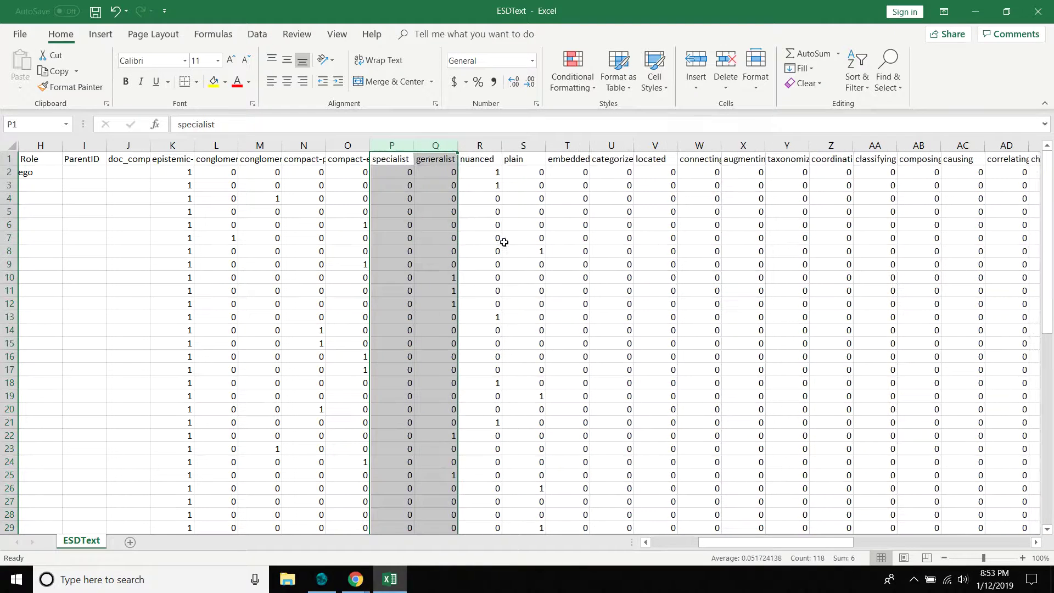
Delete all columns to the right of plain, from embedded in column T through column BM.
left_click(569, 146)
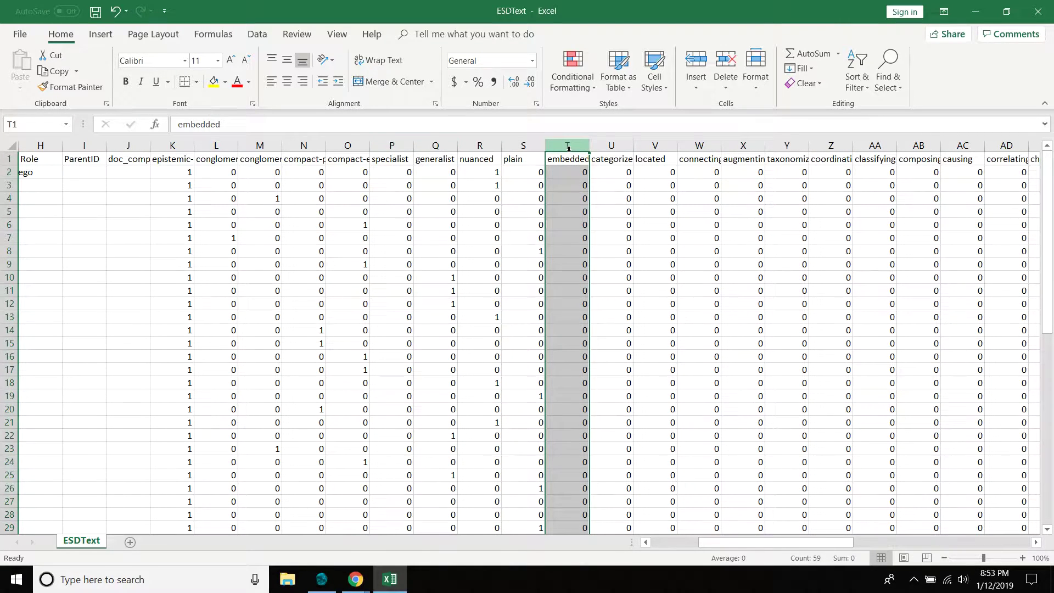
mouse_move(568, 147)
left_mouse_down()
mouse_move(1032, 147)
mouse_move(568, 148)
left_mouse_up()
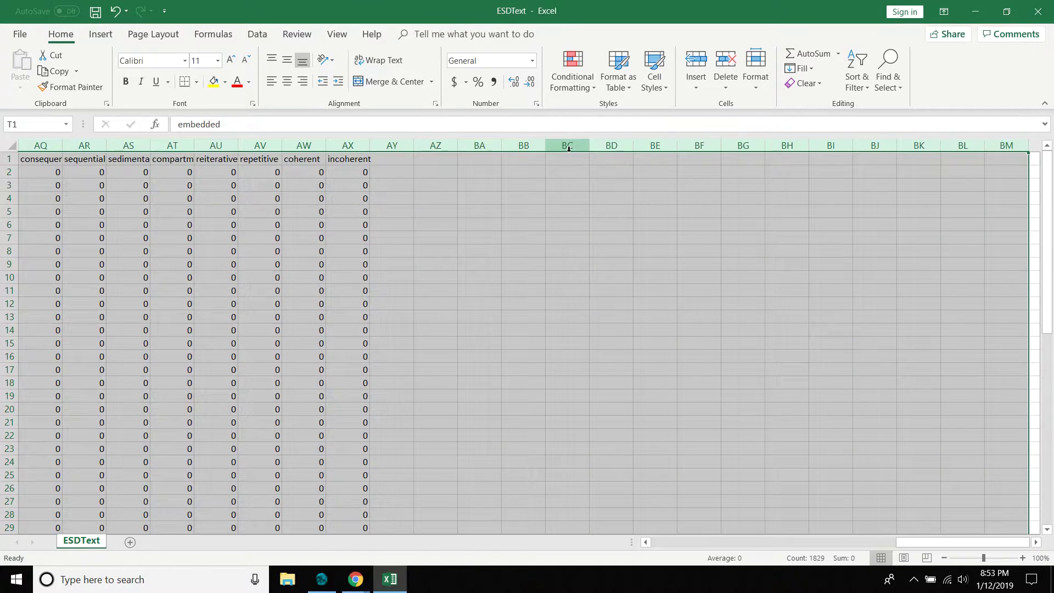
right_click(423, 147)
left_click(478, 262)
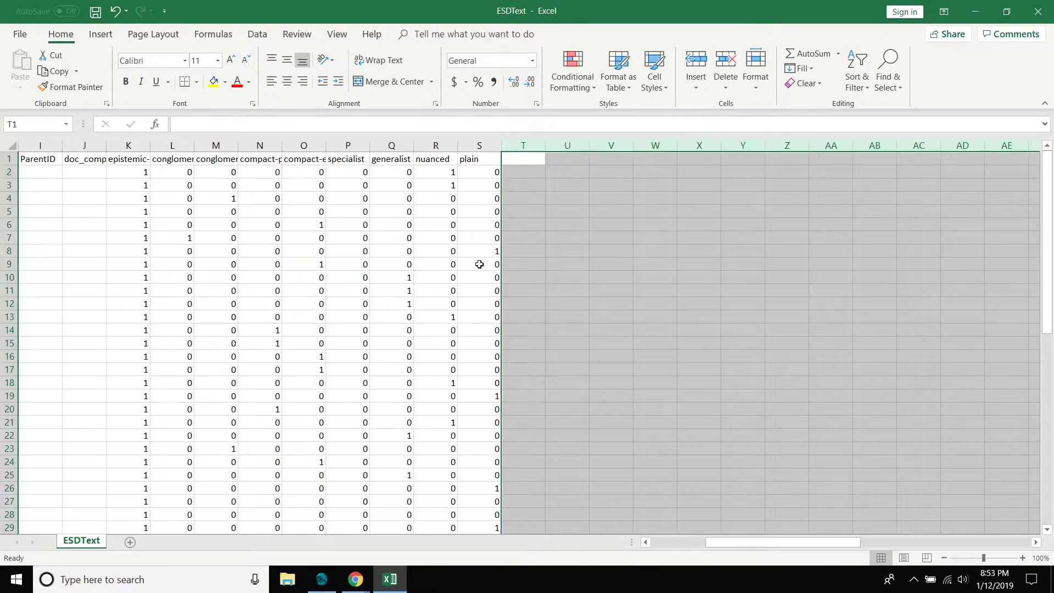
left_click(602, 204)
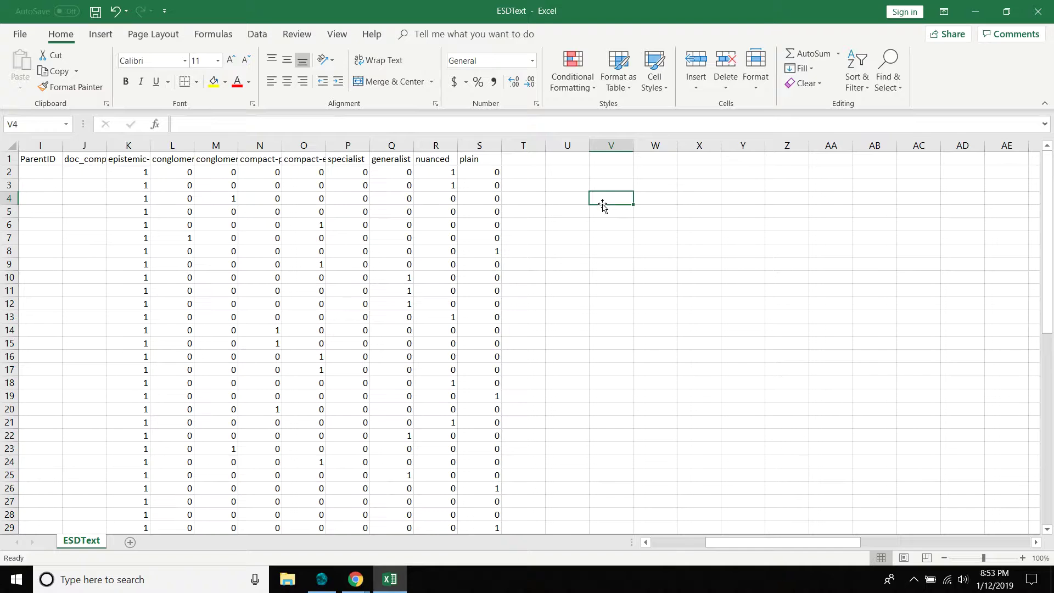
Examine the remaining coding columns from plain back to epistemic-semantic-density.
key("Left")
key("Left")
key("Left")
key("Left")
key("Left")
key("Left")
key("Left")
key("Left")
key("Left")
key("Left")
key("Left")
key("Left")
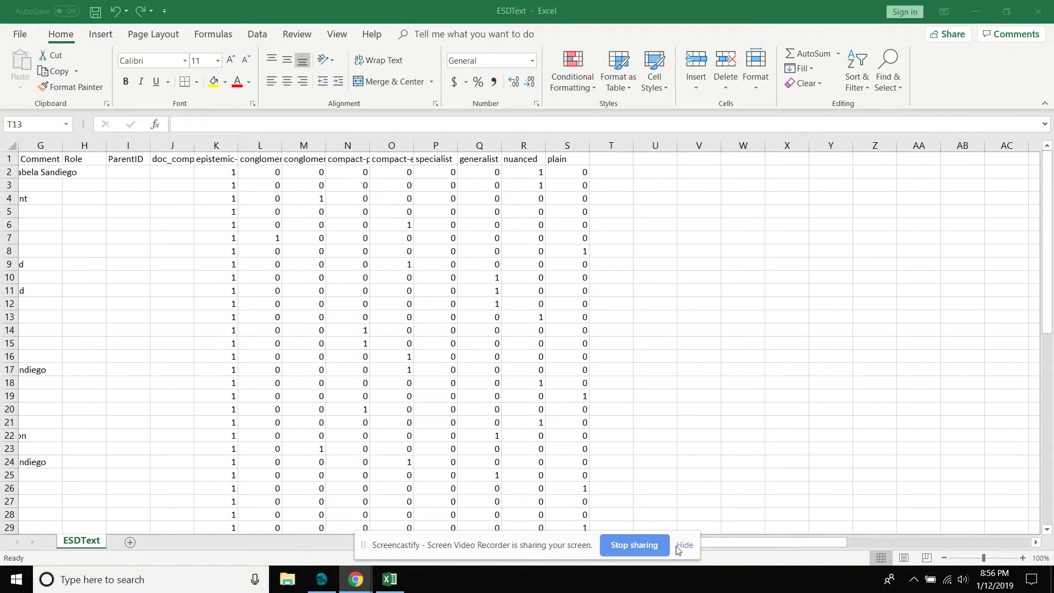
Delete the epistemic-semantic-density column.
left_click(683, 546)
left_click(758, 302)
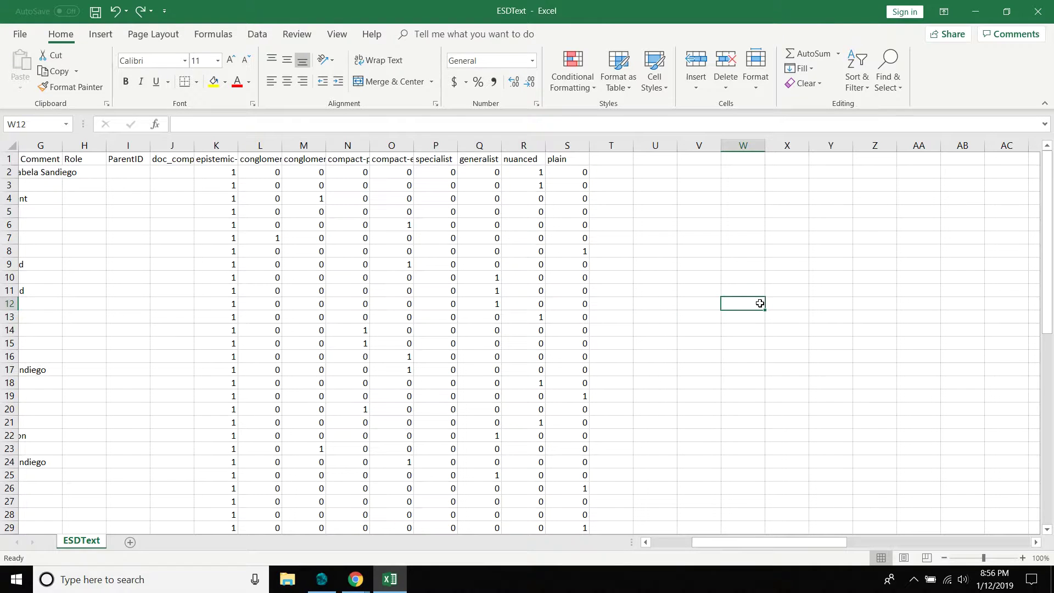
left_click(216, 145)
right_click(221, 144)
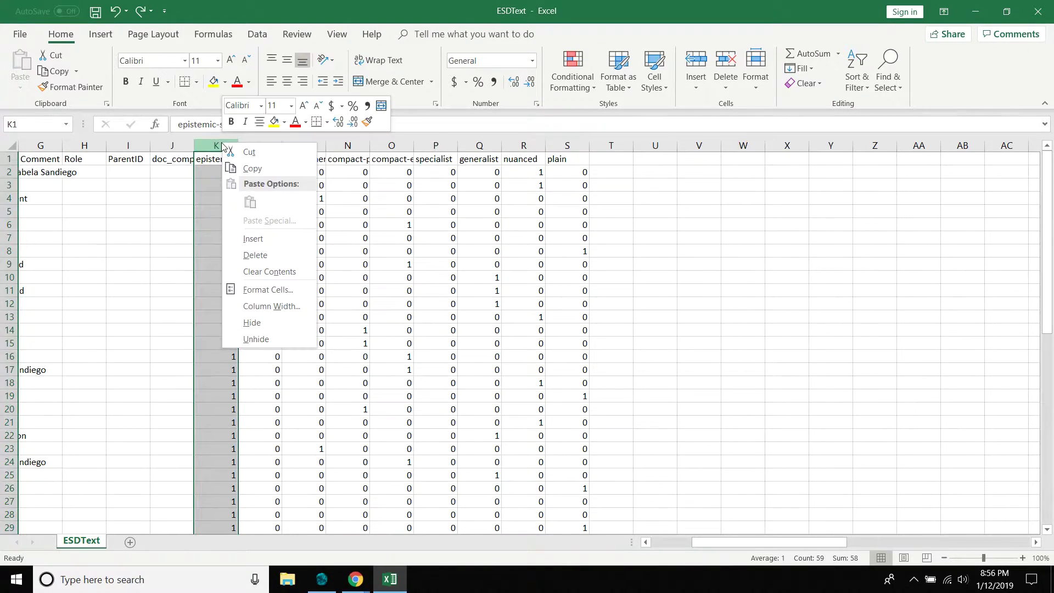
left_click(295, 256)
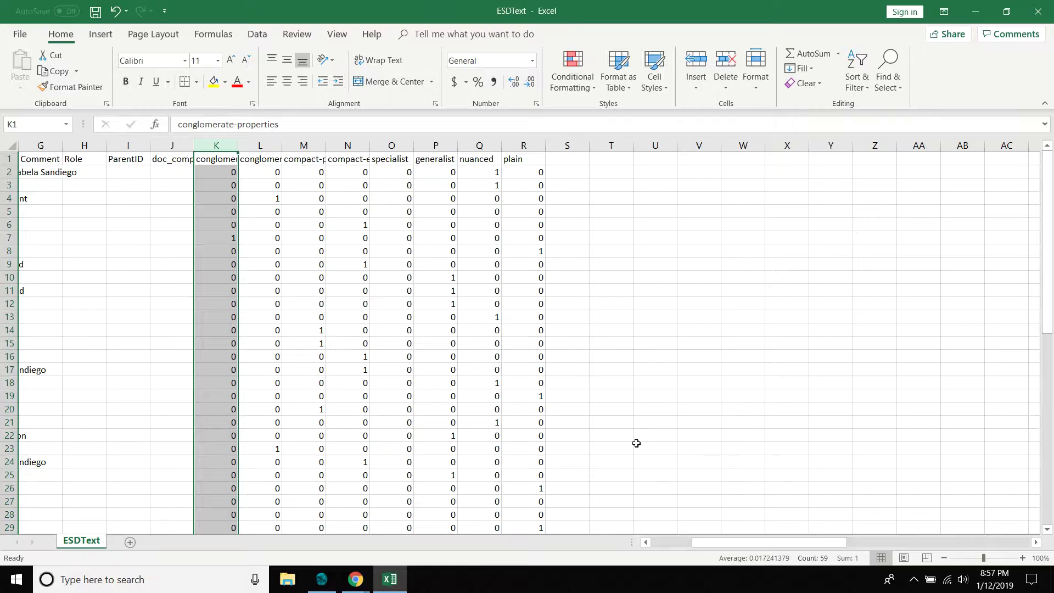
Insert a blank row above the heading row of the table.
left_click_drag(725, 542, 690, 545)
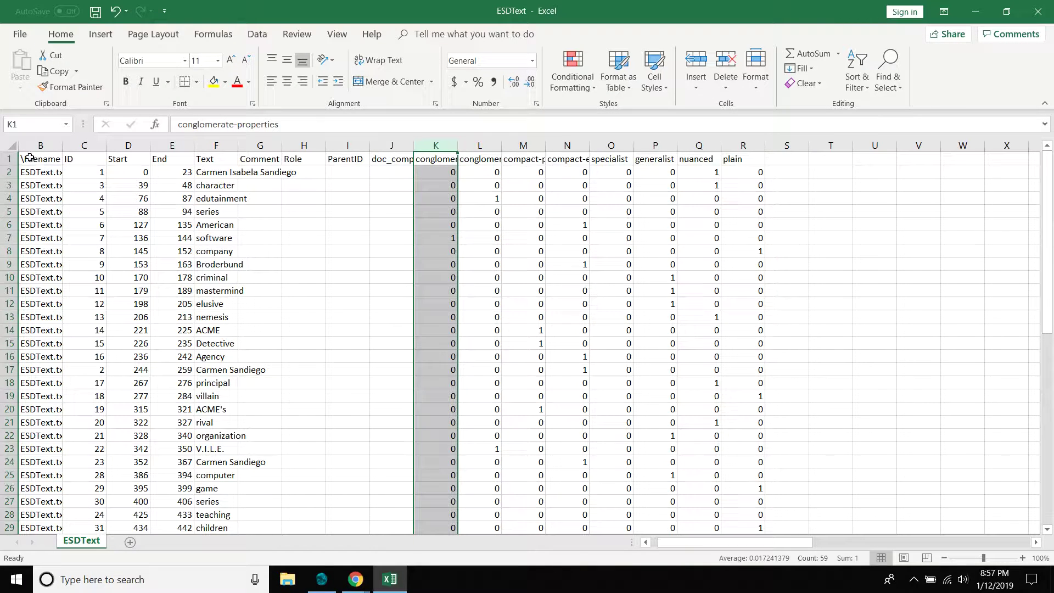
left_click(11, 158)
right_click(13, 159)
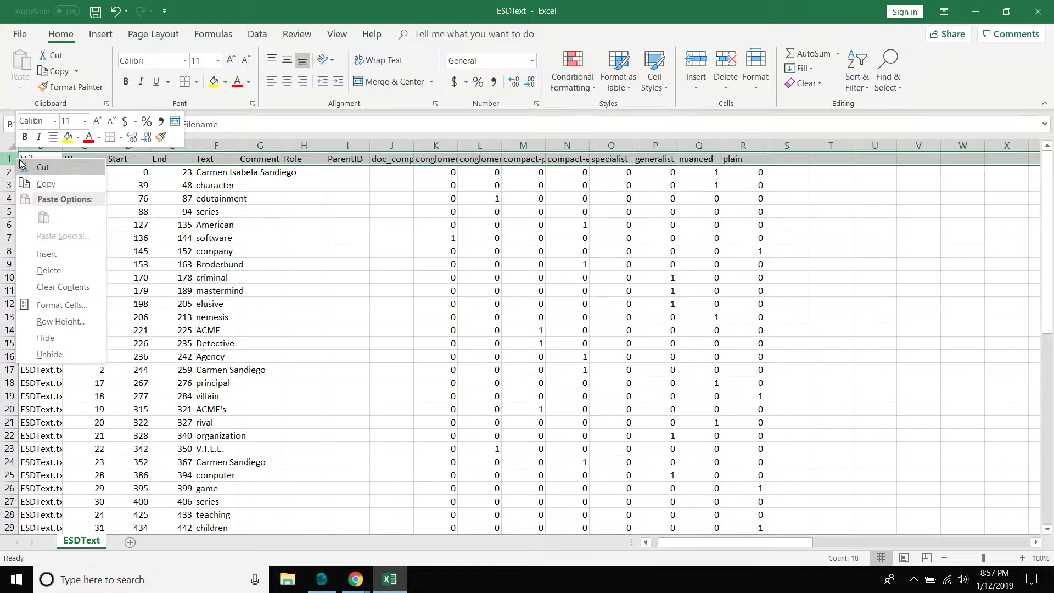
left_click(82, 255)
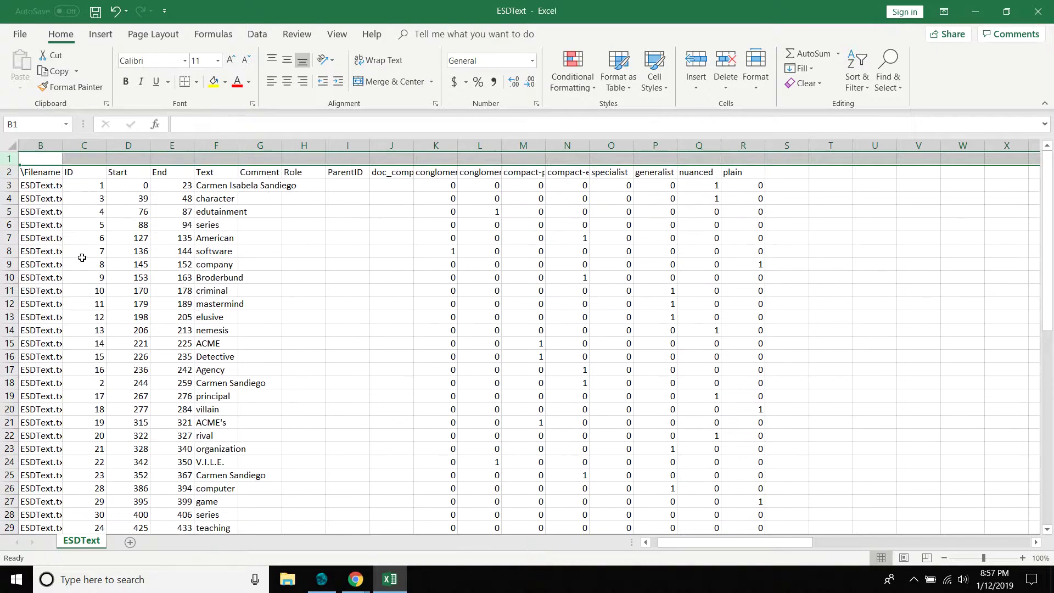
Enter the category values 0, 1, 2 and 3 in row 1 above plain, nuanced, generalist and specialist respectively.
left_click(449, 161)
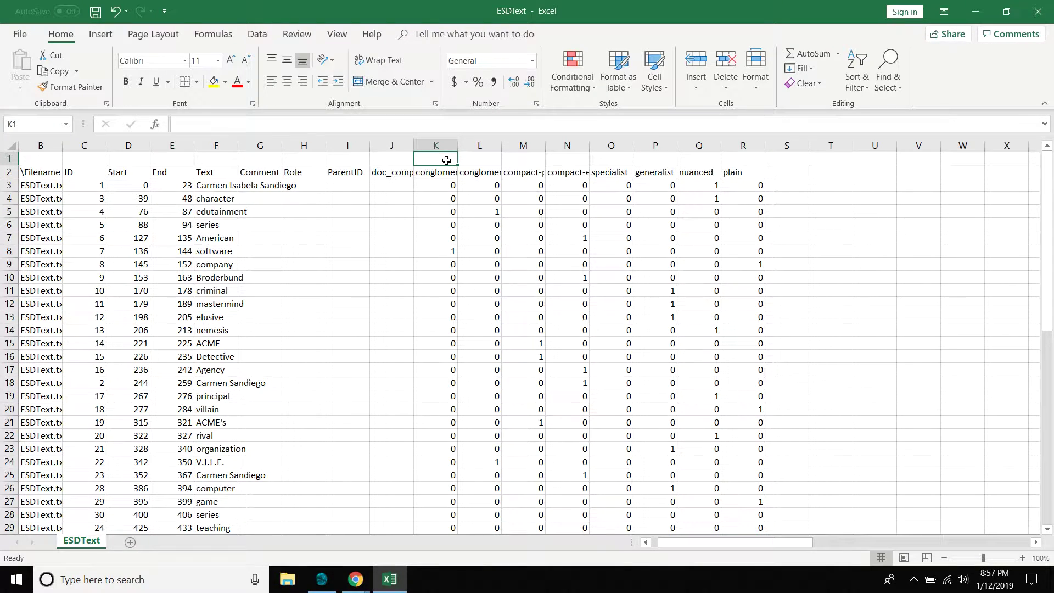
left_click(752, 161)
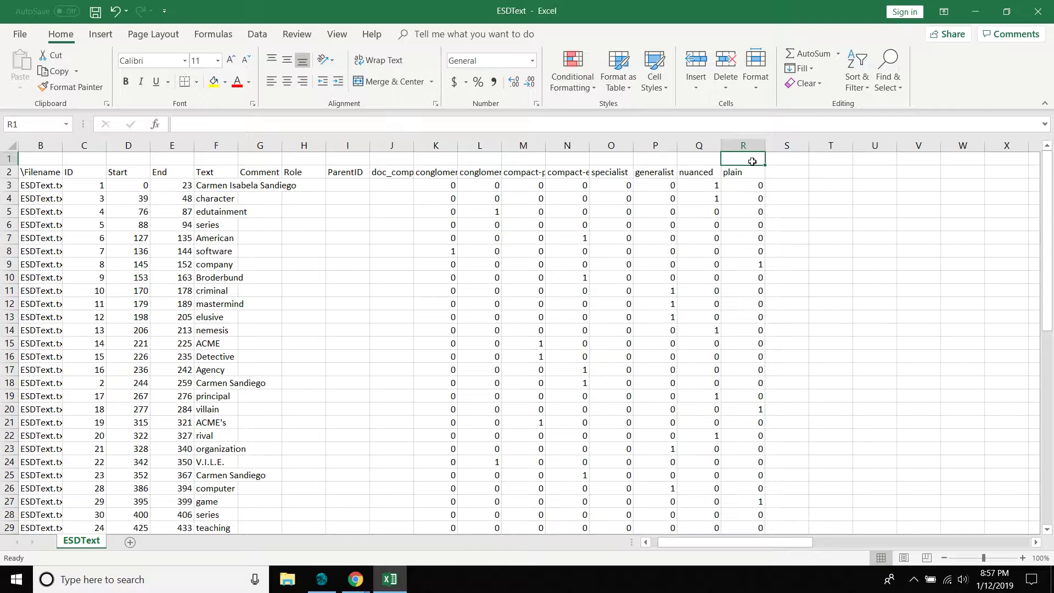
type("0")
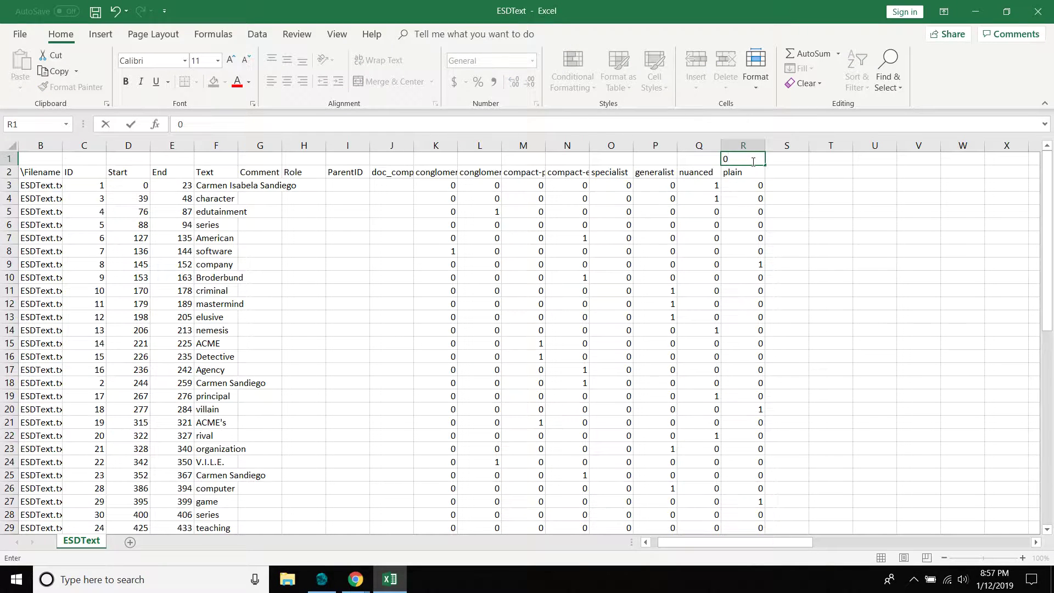
key("Left")
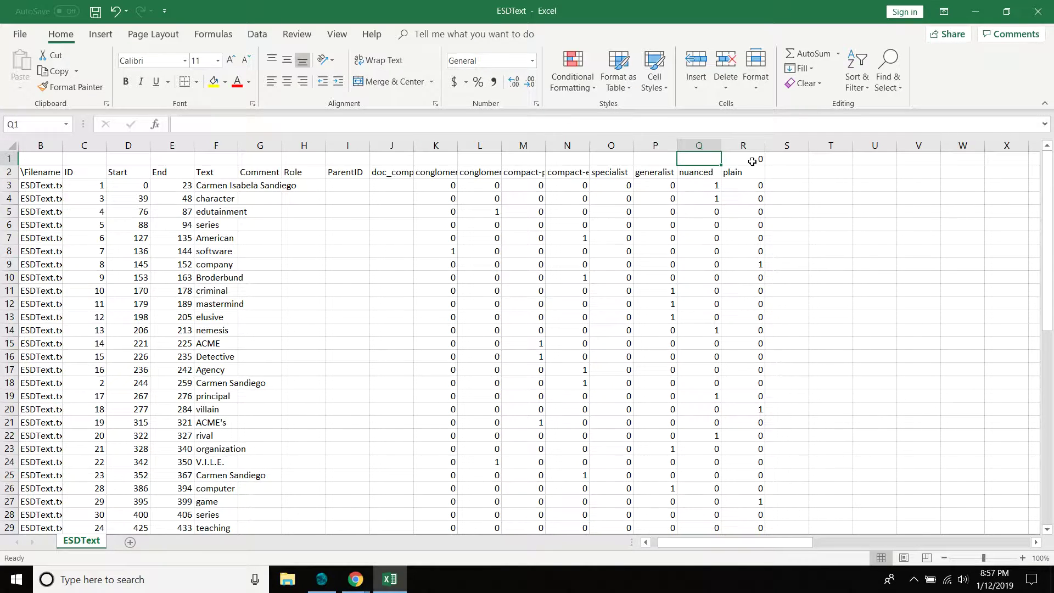
type("1")
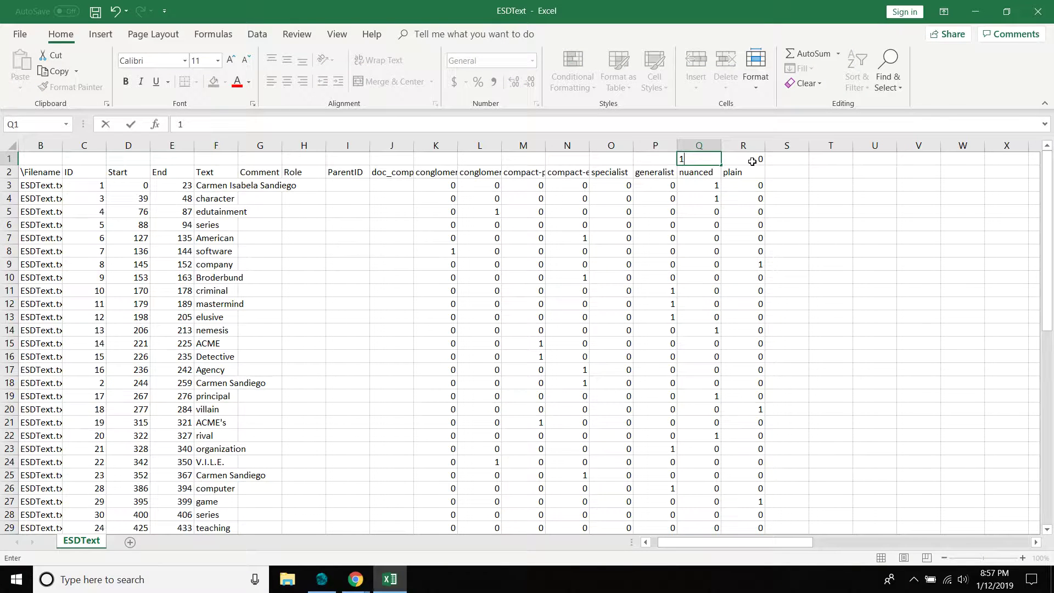
key("Left")
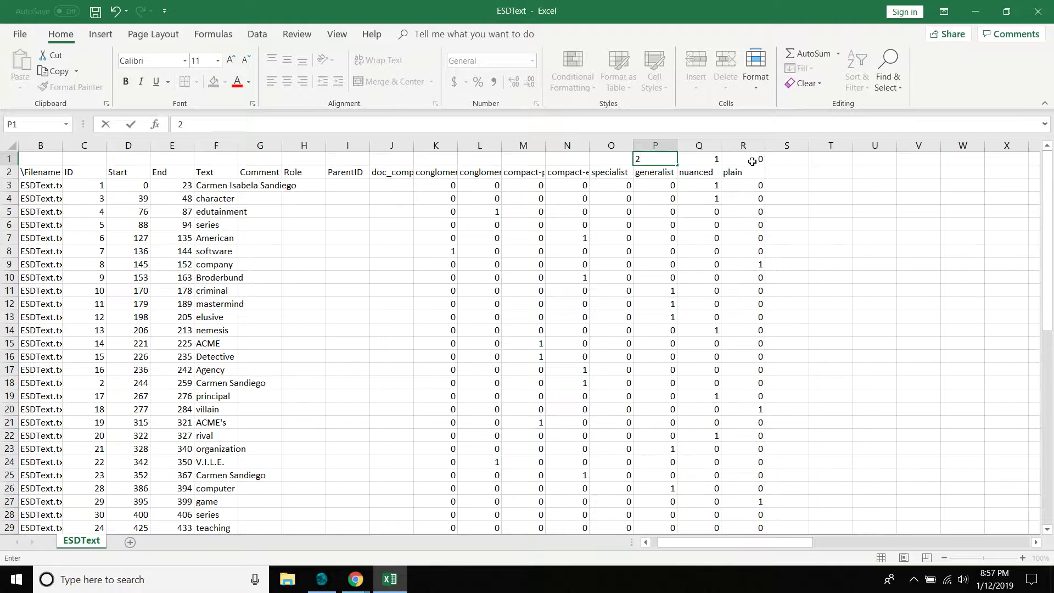
key("Left")
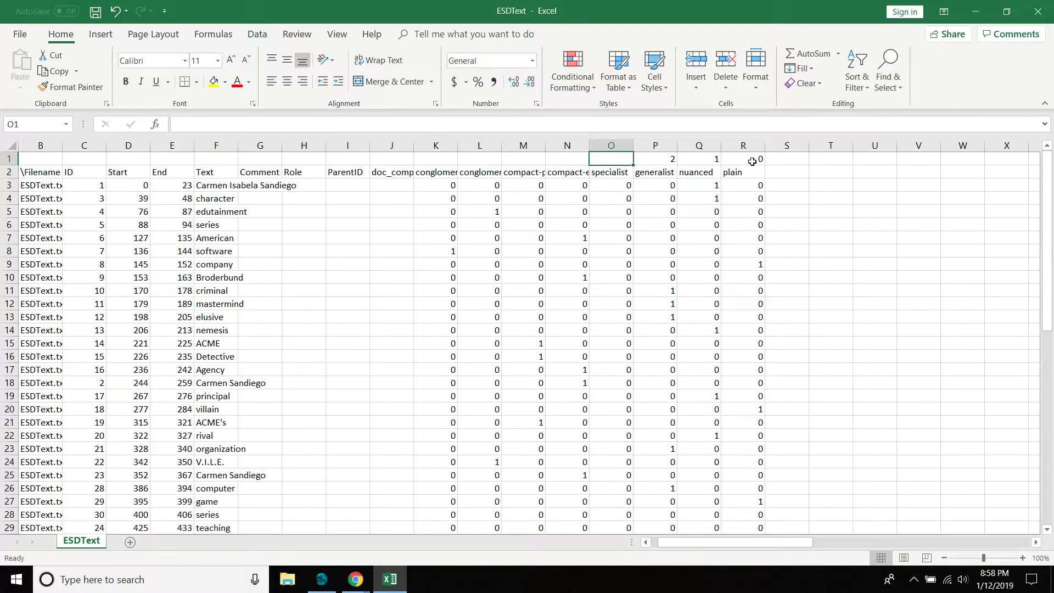
type("3")
key("Left")
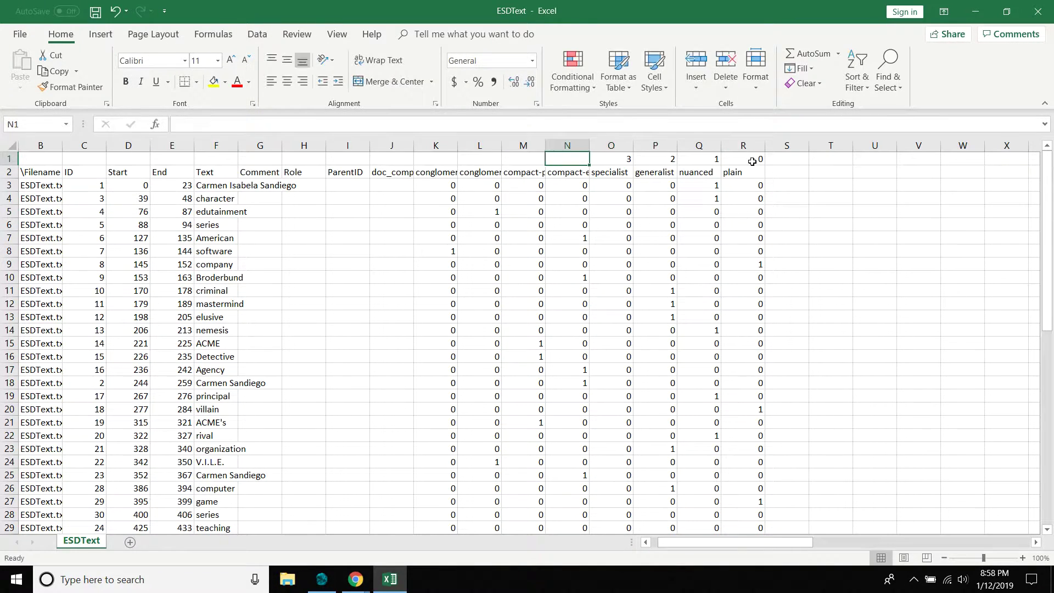
Enter the values 4 and 5 above the compact columns N and M, and 6 and 7 above the conglomerate columns L and K.
type("4")
key("Left")
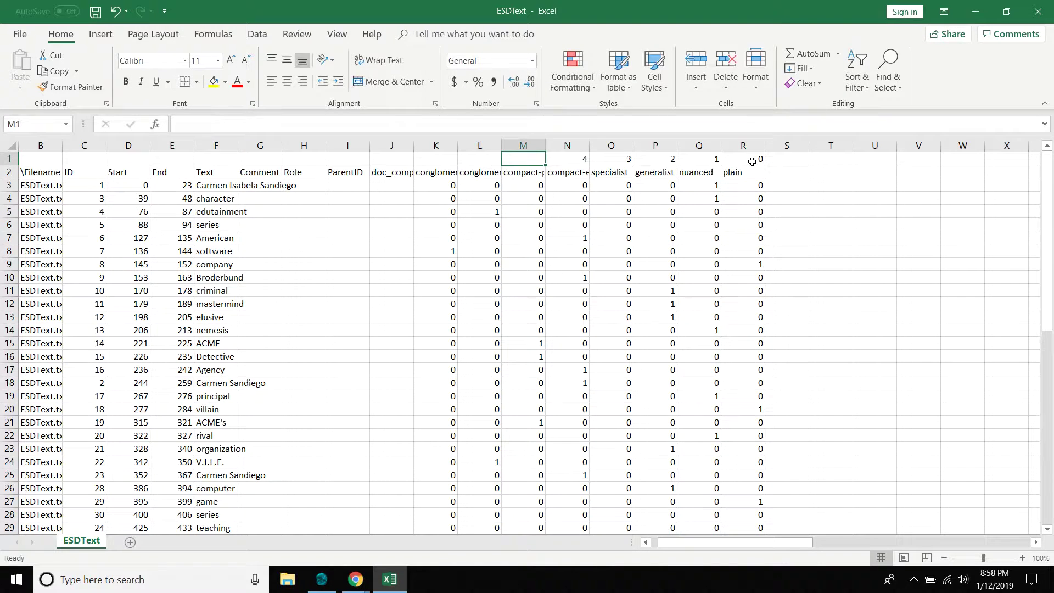
type("5")
key("Left")
type("6")
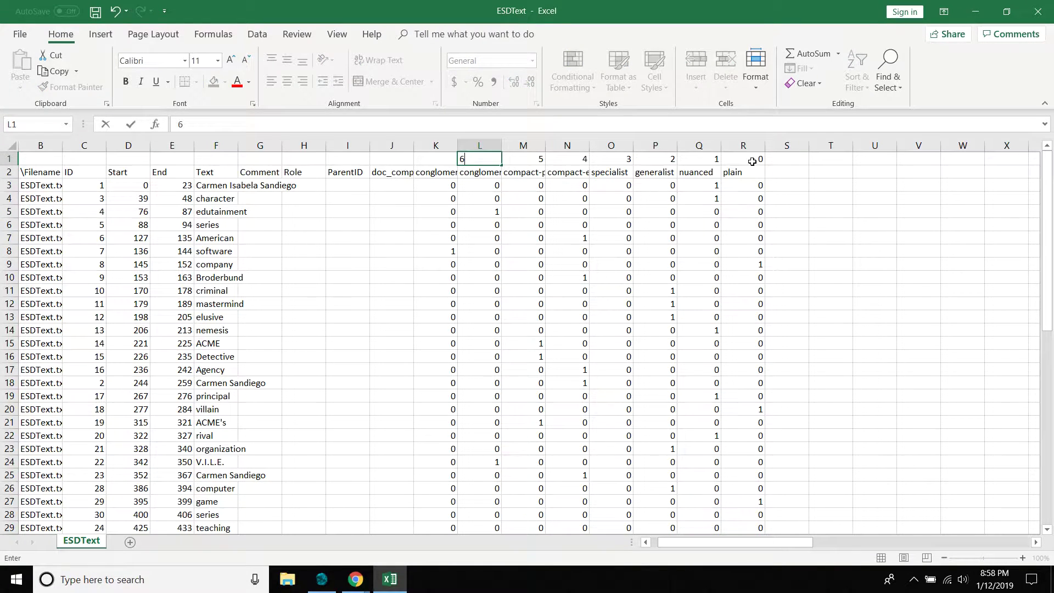
key("Left")
type("7")
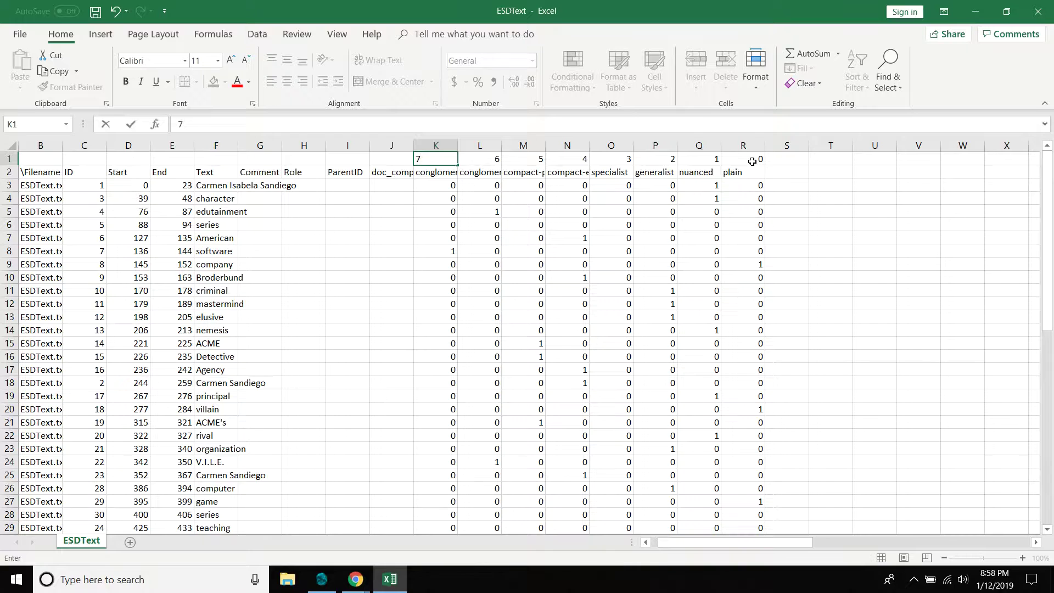
key("Right")
Review the values assigned in row 1 to each category from column K through column R.
key("Right")
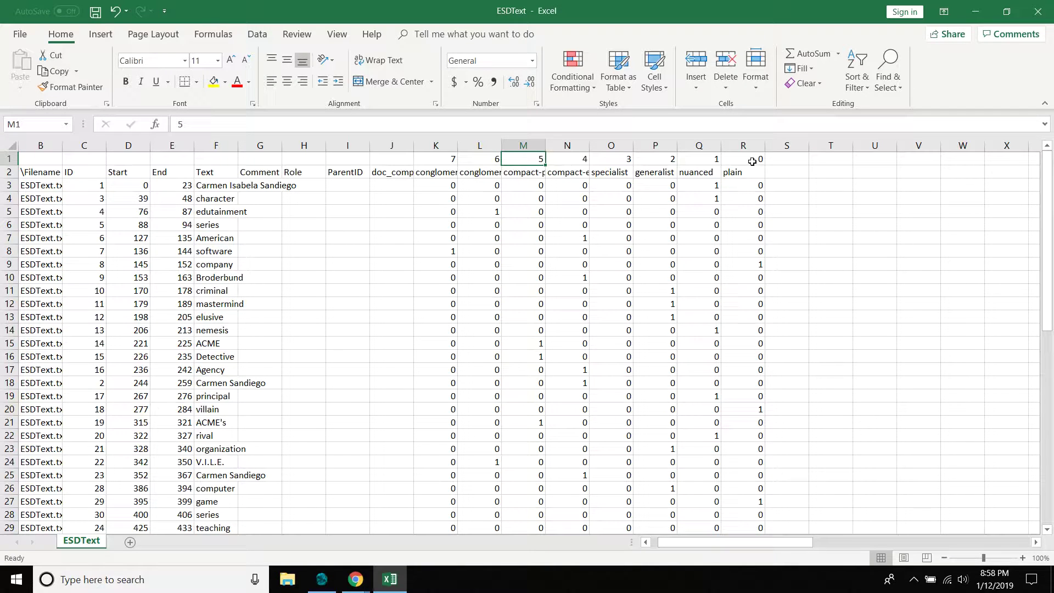
key("Right")
key("Right")
key("Right")
key("Right")
key("Right")
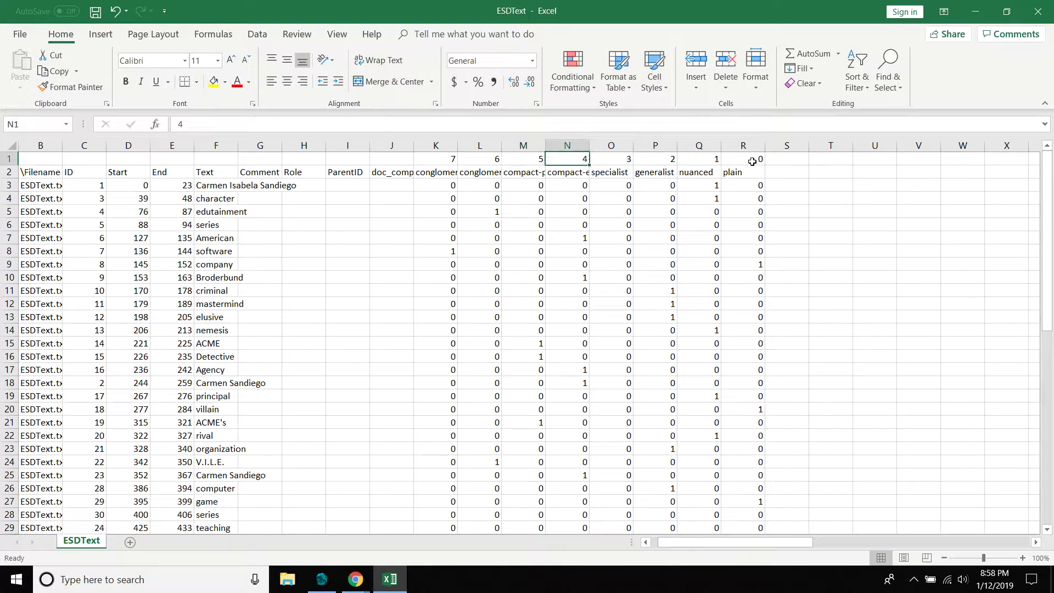
key("Left")
key("Left")
key("Left")
key("Left")
key("Left")
key("Left")
key("Left")
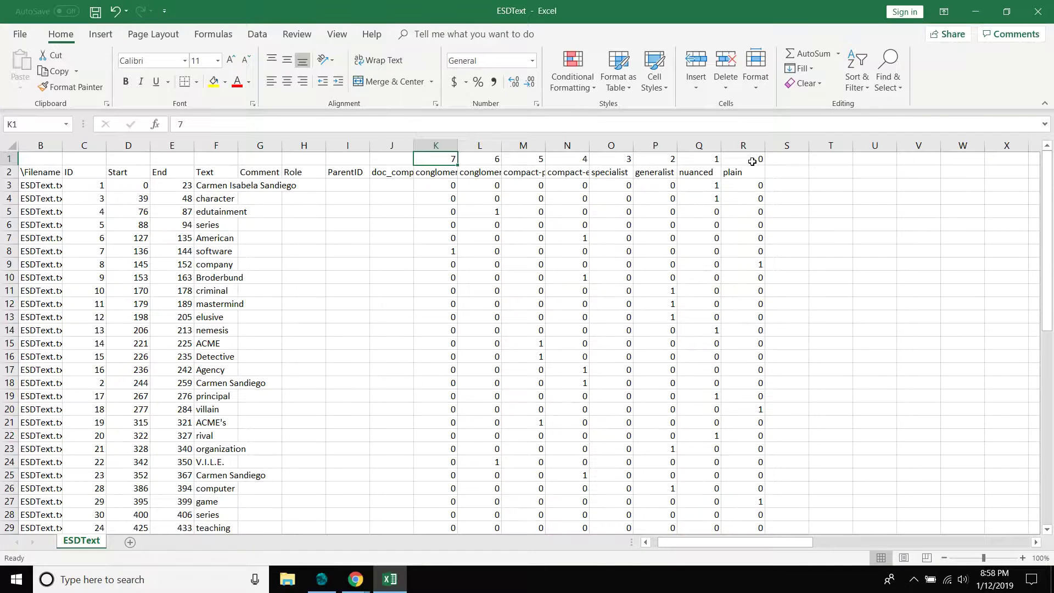
key("Right")
key("Right")
key("Right")
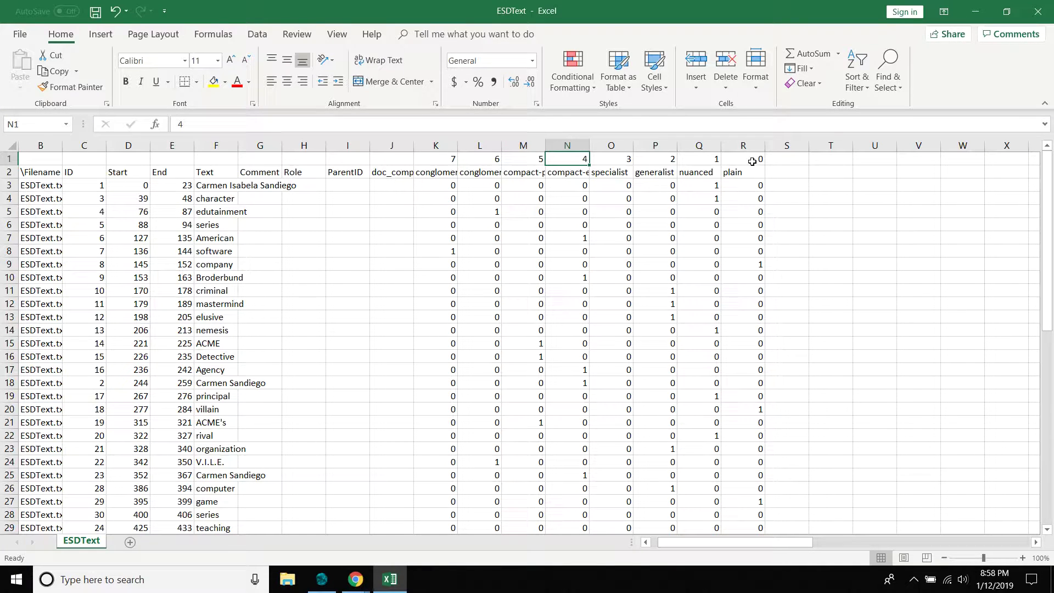
key("Right")
key("Right")
key("Right")
key("Right")
key("Right")
key("Right")
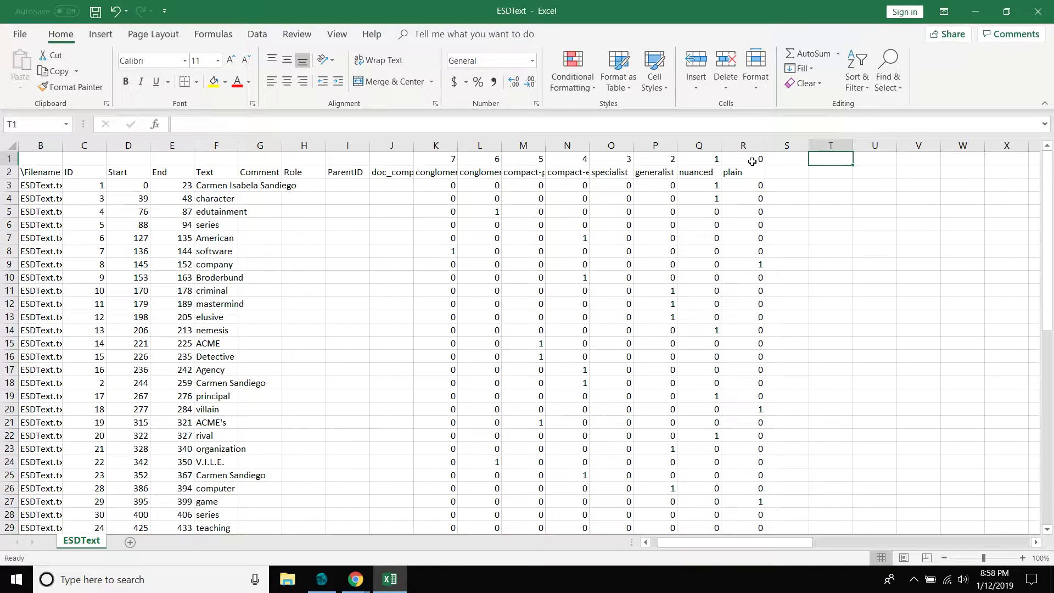
key("Down")
key("Down")
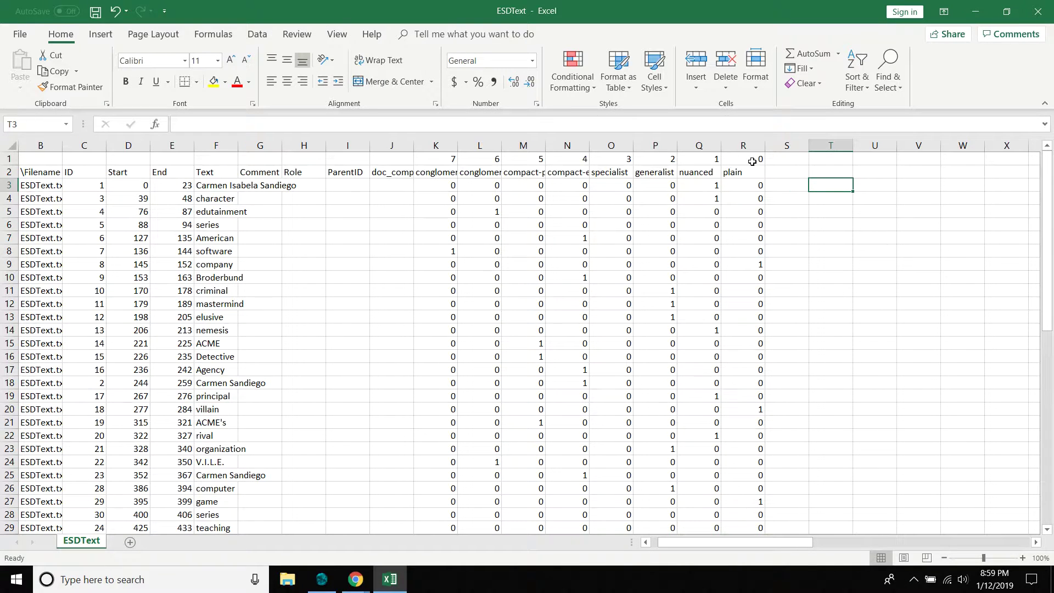
Examine the 0 and 1 codings in row 3 for the first text entry across all category columns.
key("Left")
key("Left")
key("Left")
key("Left")
key("Left")
key("Left")
key("Left")
key("Left")
key("Left")
key("Left")
key("Left")
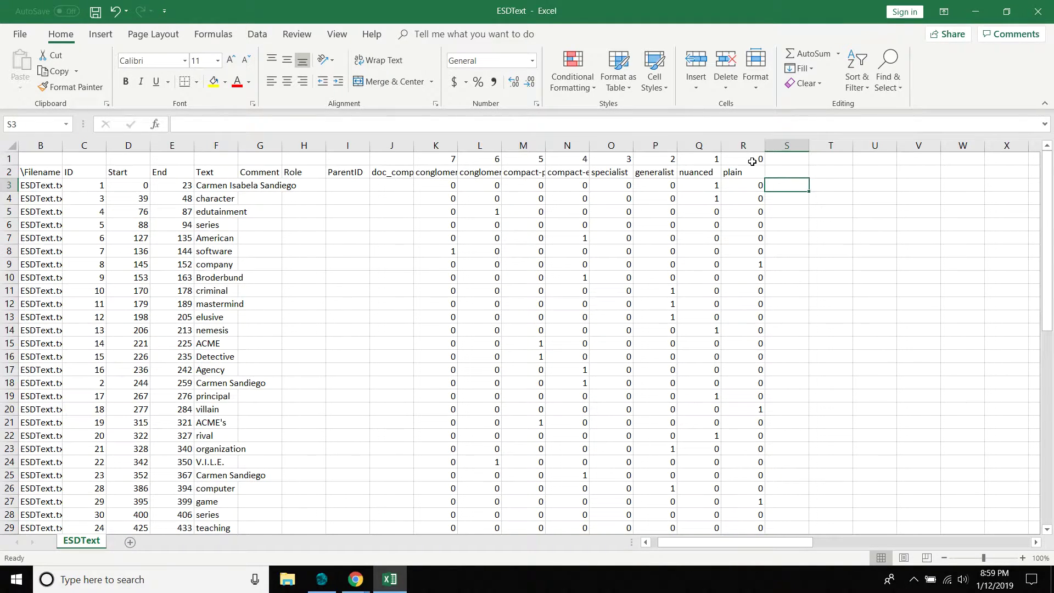
key("Right")
key("Right")
key("Right")
key("Right")
key("Right")
key("Right")
key("Right")
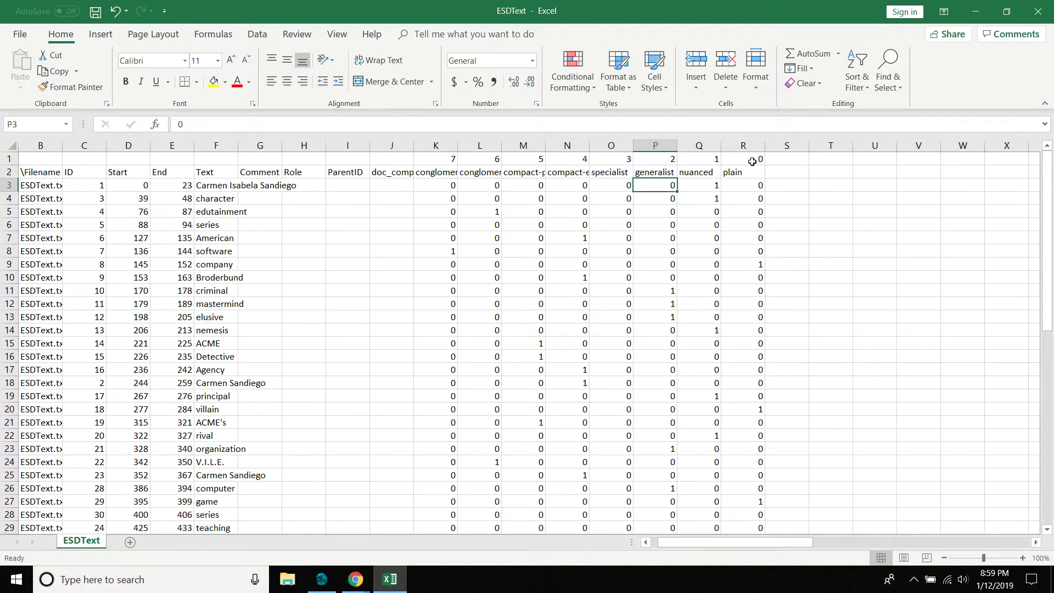
key("Right")
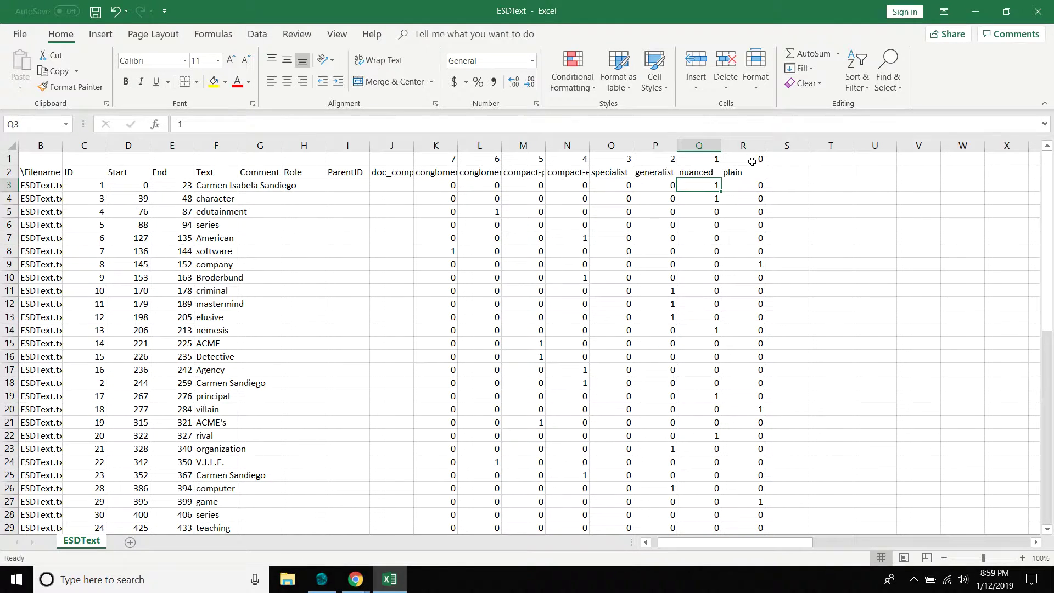
key("Left")
key("Left")
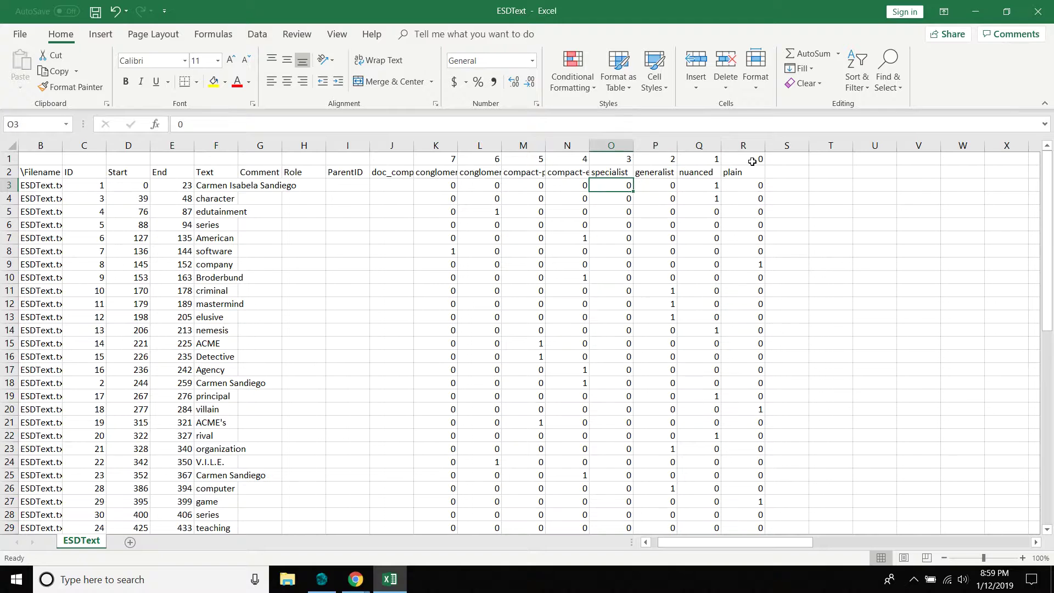
key("Right")
key("Right")
key("Right")
key("Left")
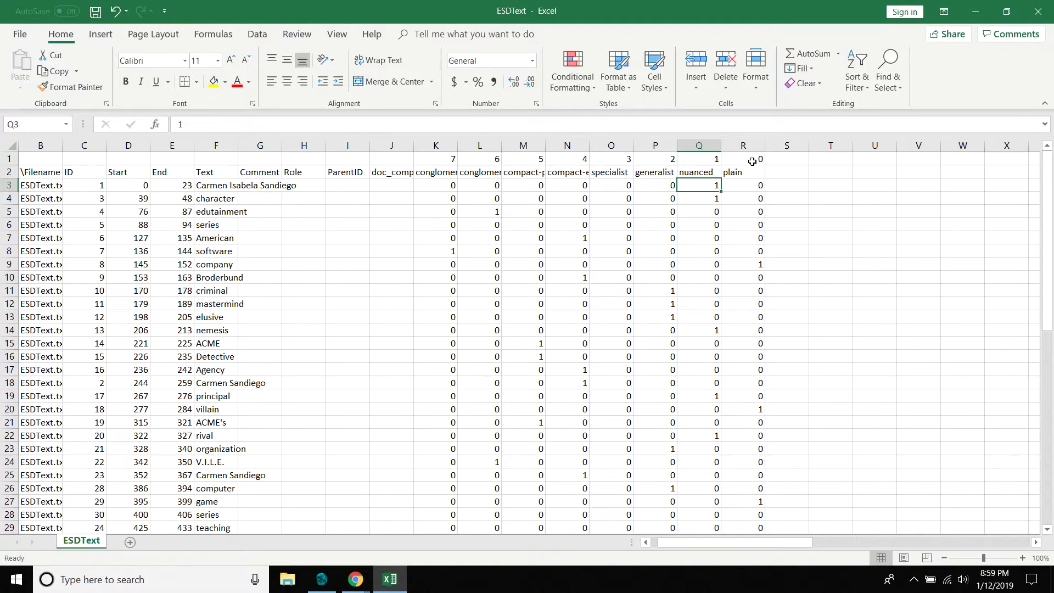
Compare the coding in row 3 with the category values above the headings in row 1.
key("Up")
key("Left")
key("Up")
key("Left")
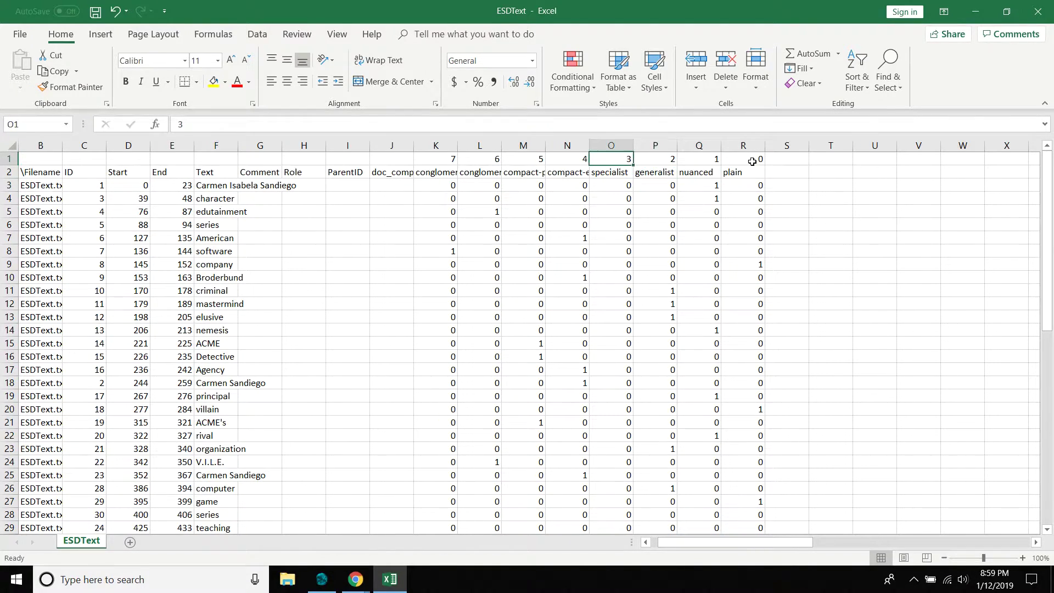
key("Left")
key("Left")
key("Left")
key("Left")
key("Right")
key("Right")
key("Right")
key("Right")
key("Right")
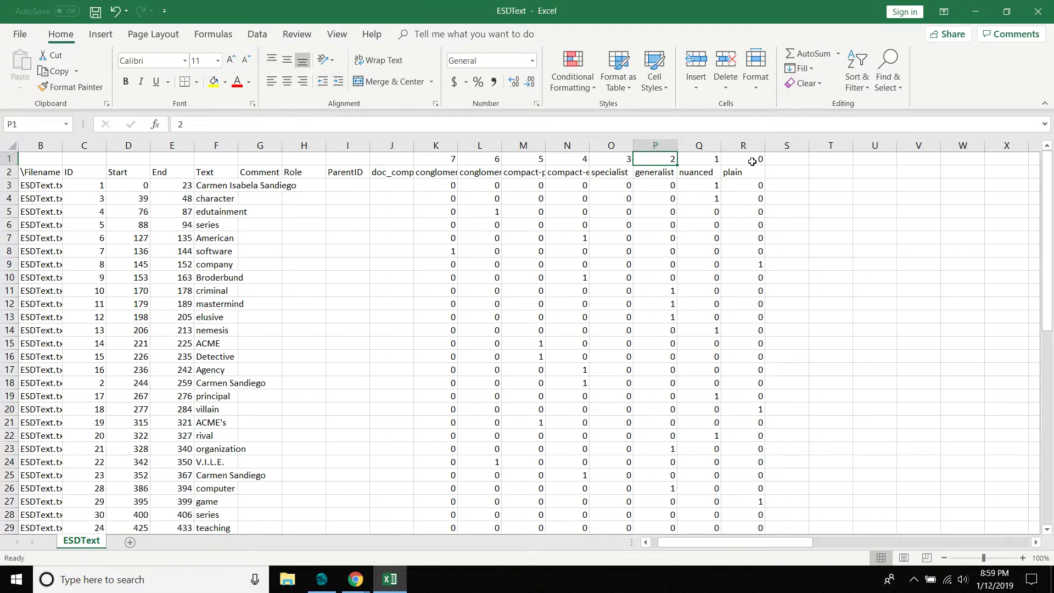
key("Right")
key("Right")
key("Right")
key("Down")
key("Down")
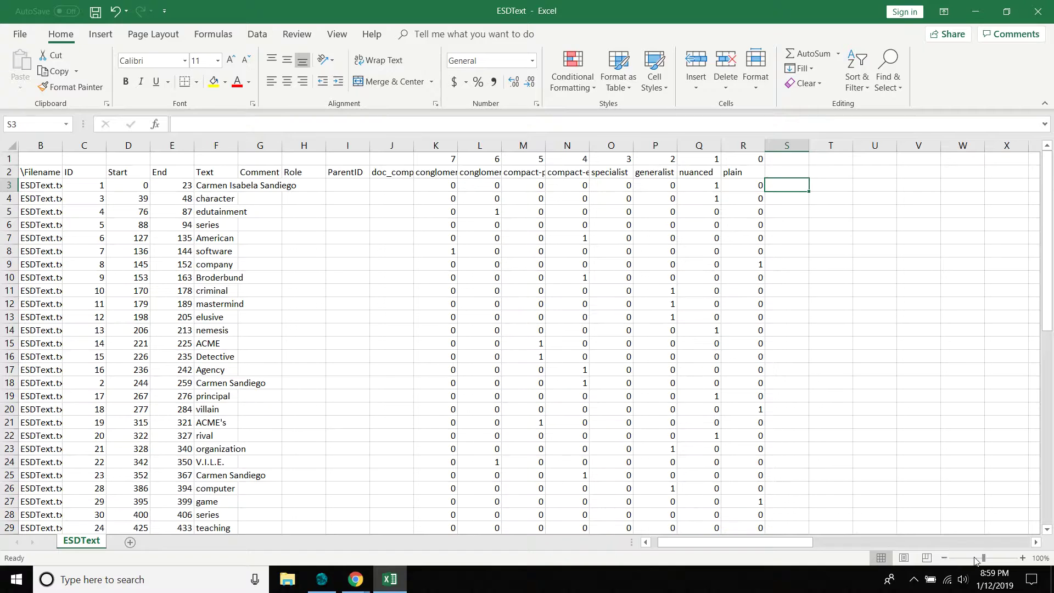
Magnify the sheet to 210% with the value row and columns K to U in view.
left_click_drag(985, 558, 997, 559)
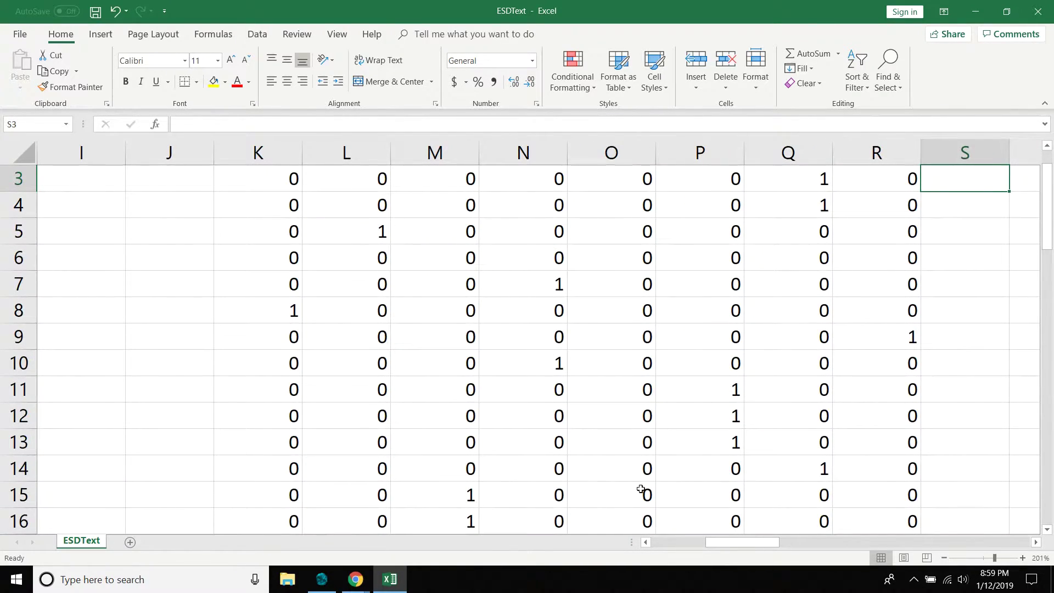
left_click_drag(1049, 204, 1048, 192)
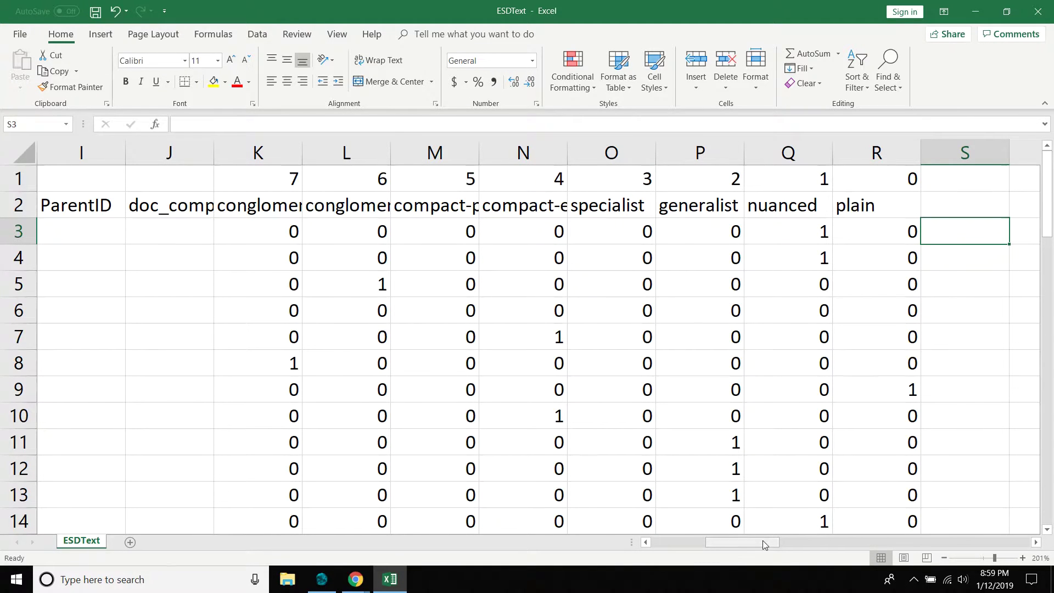
left_click_drag(763, 541, 776, 541)
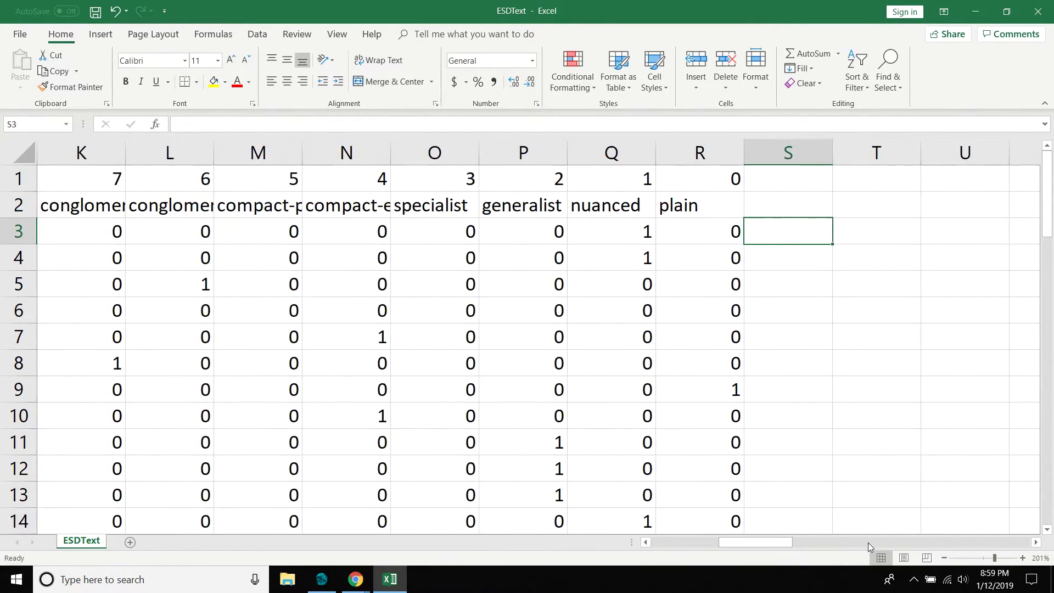
left_click(996, 557)
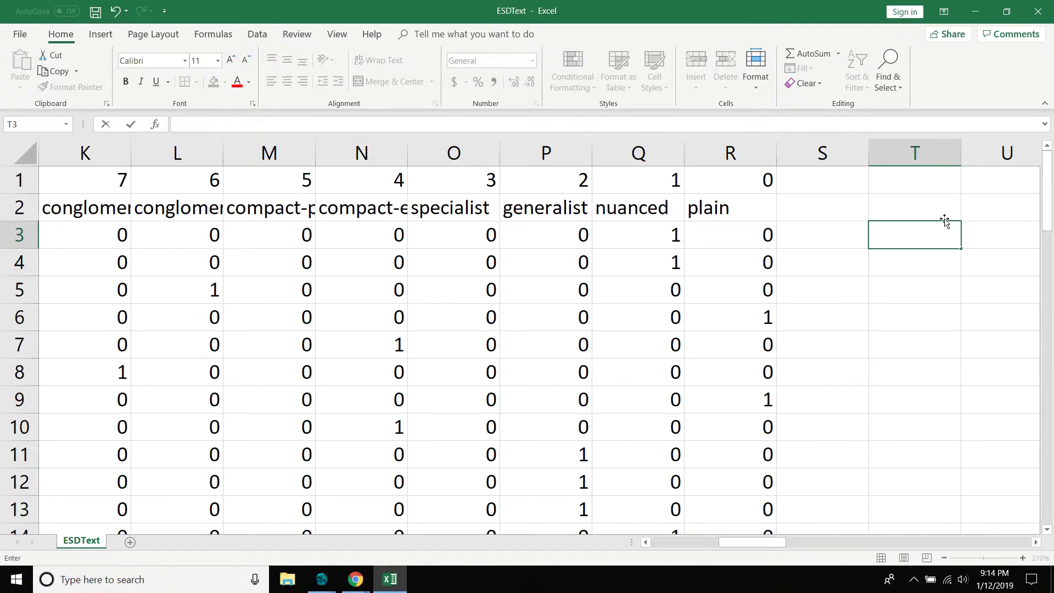
double_click(944, 223)
left_click(841, 244)
left_click(917, 237)
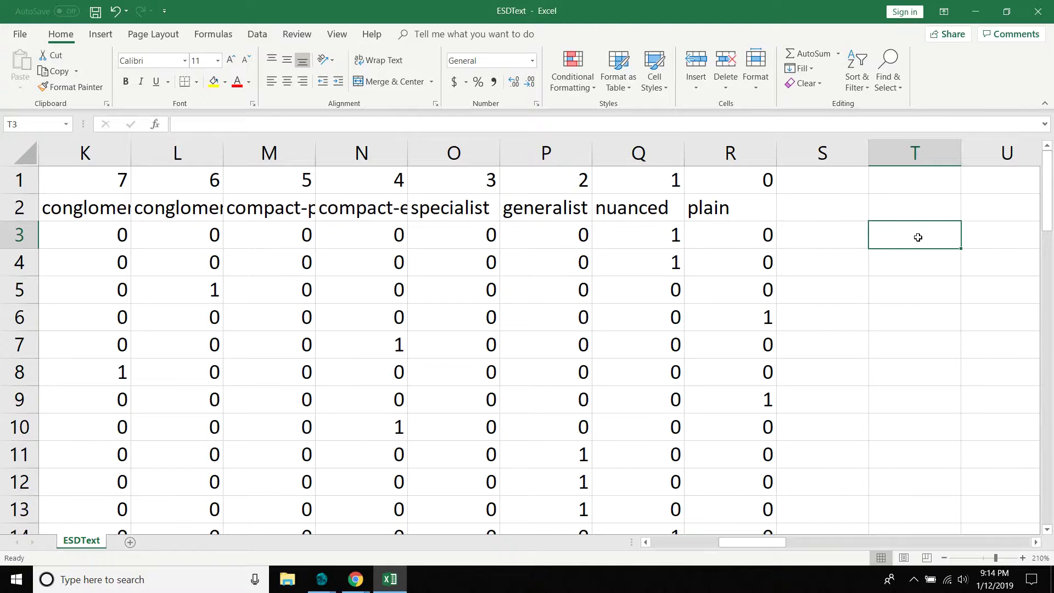
left_click(909, 158)
left_click(916, 252)
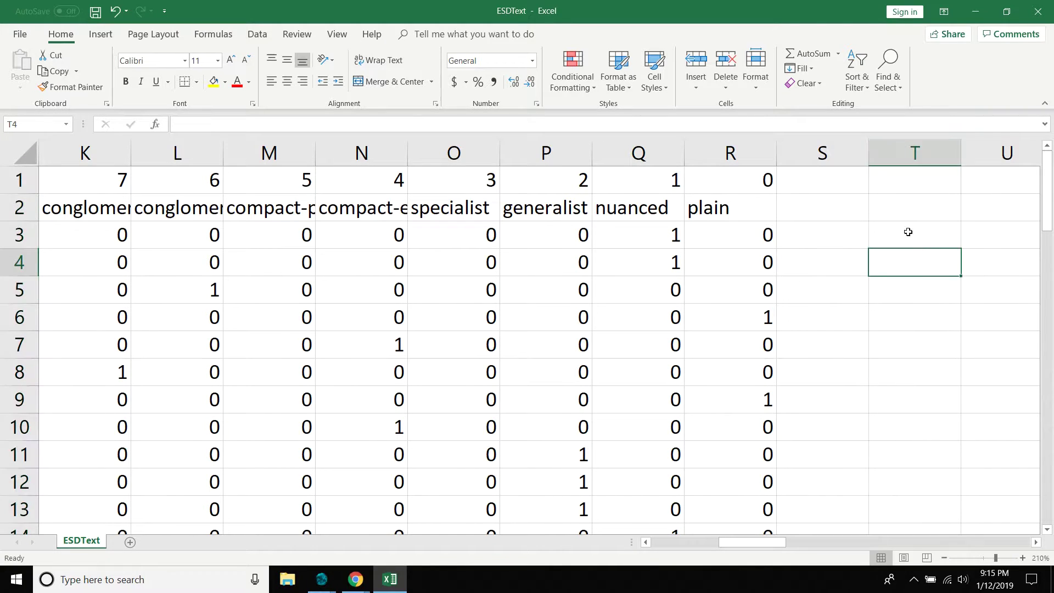
left_click(831, 158)
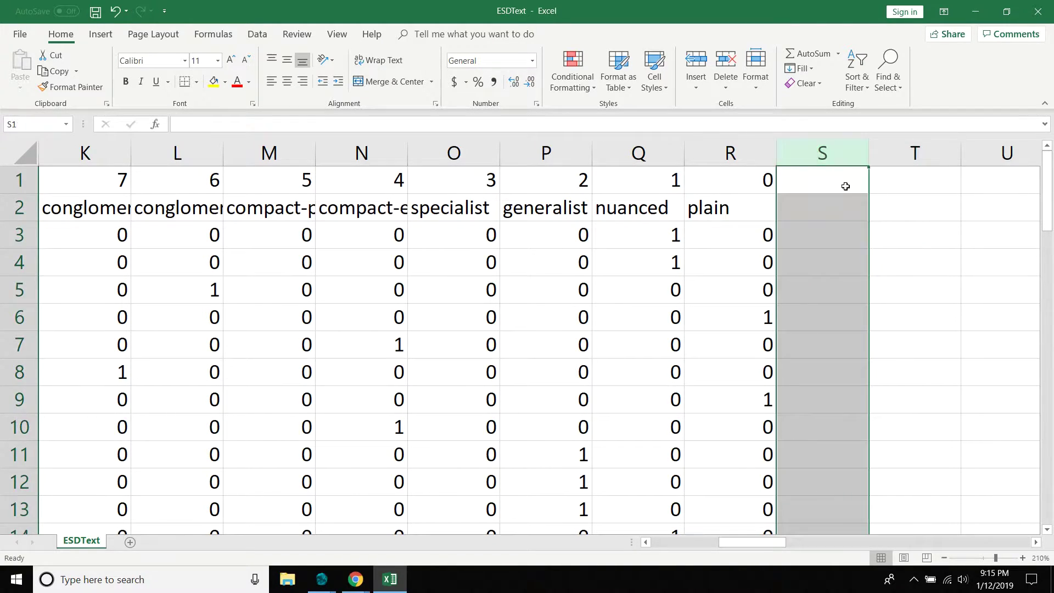
Start a nested IF formula in T3 that returns 7 when K3 equals 1, with another IF opened as the false value.
left_click(931, 261)
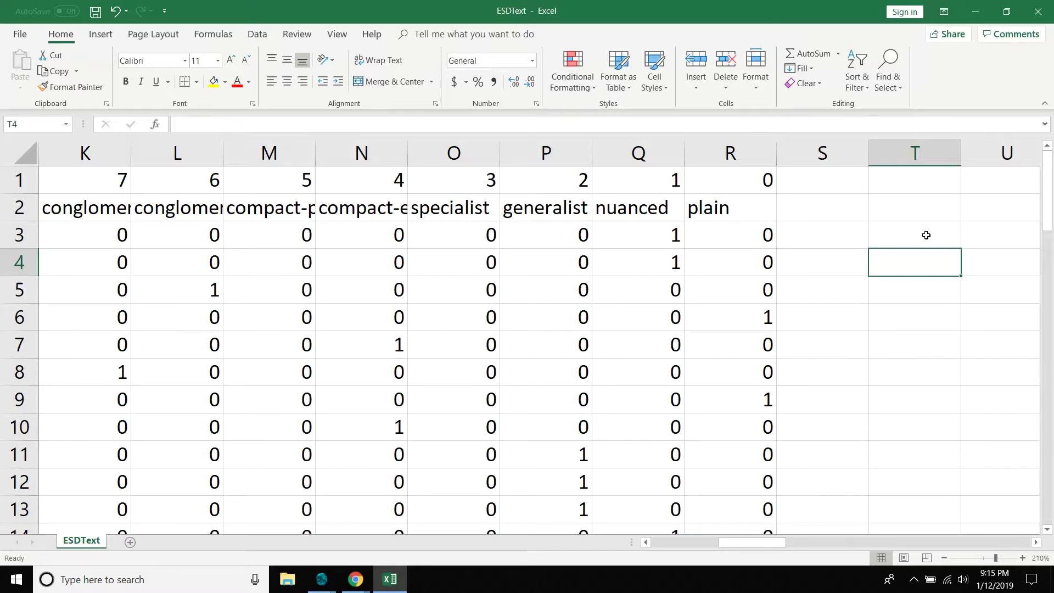
left_click(927, 235)
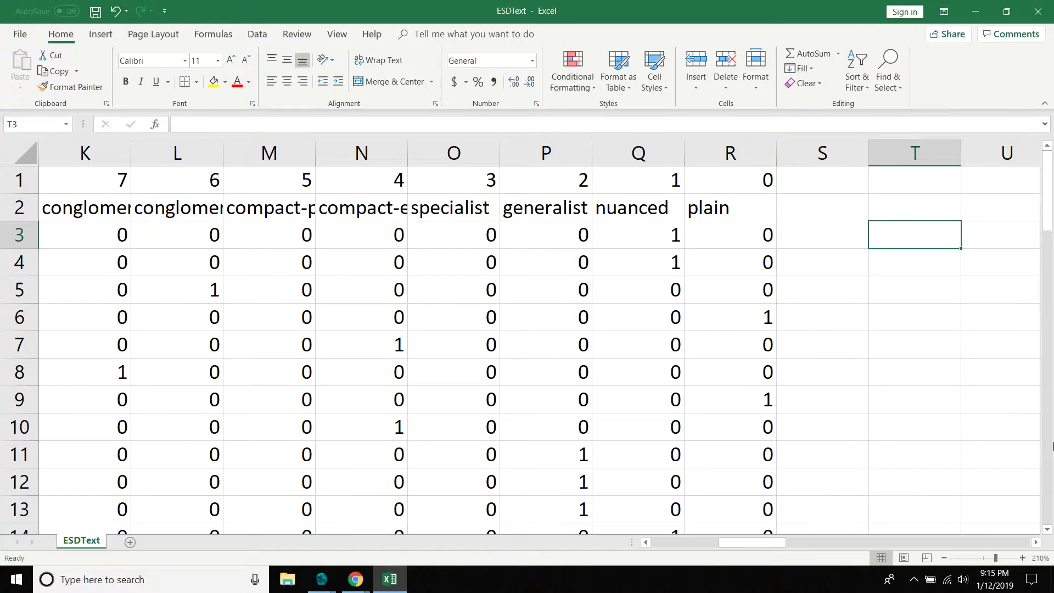
type("=")
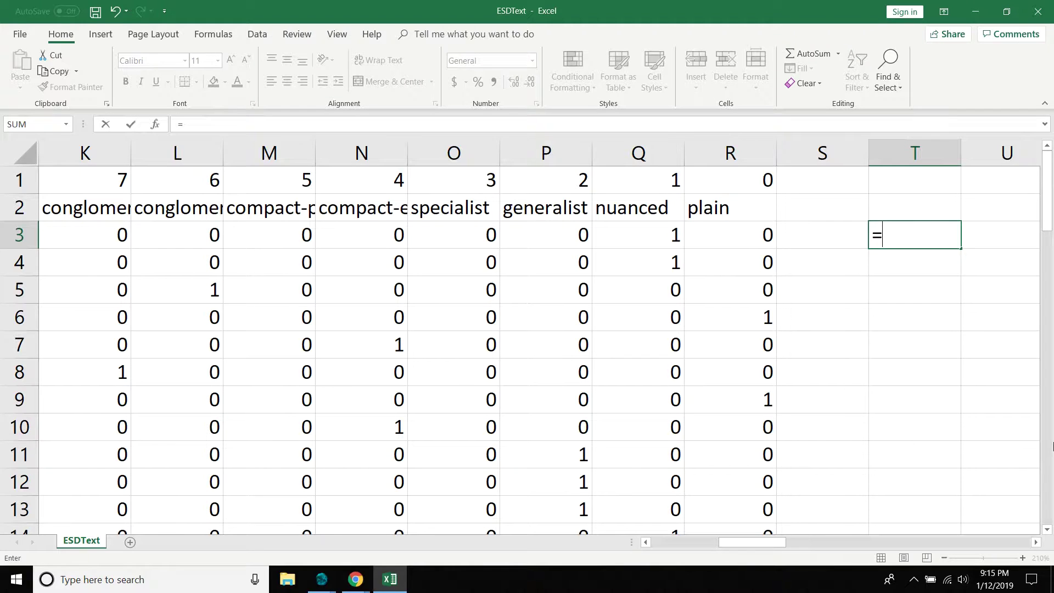
type("IF")
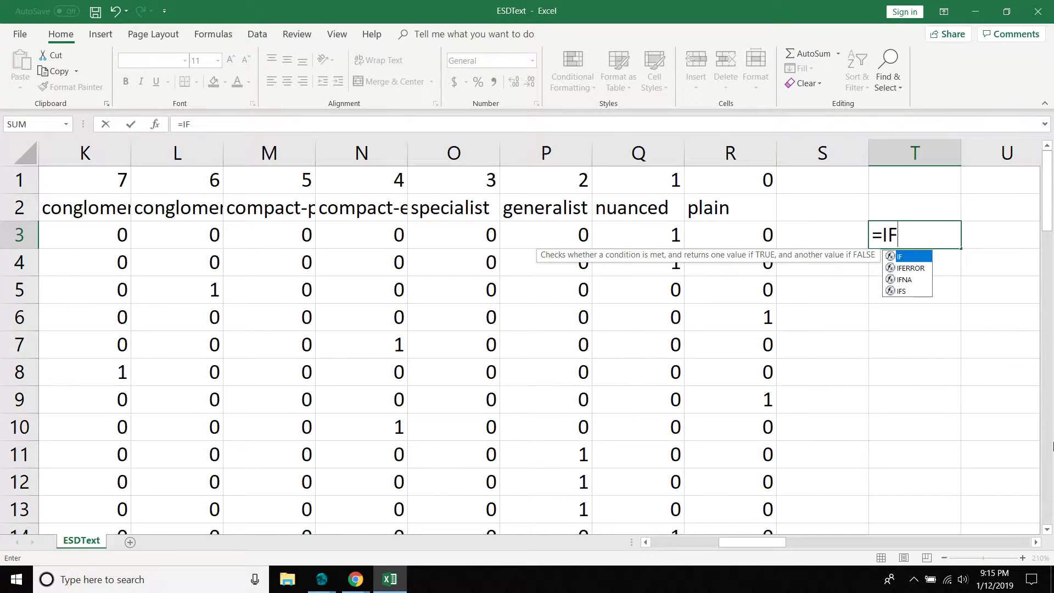
type("(")
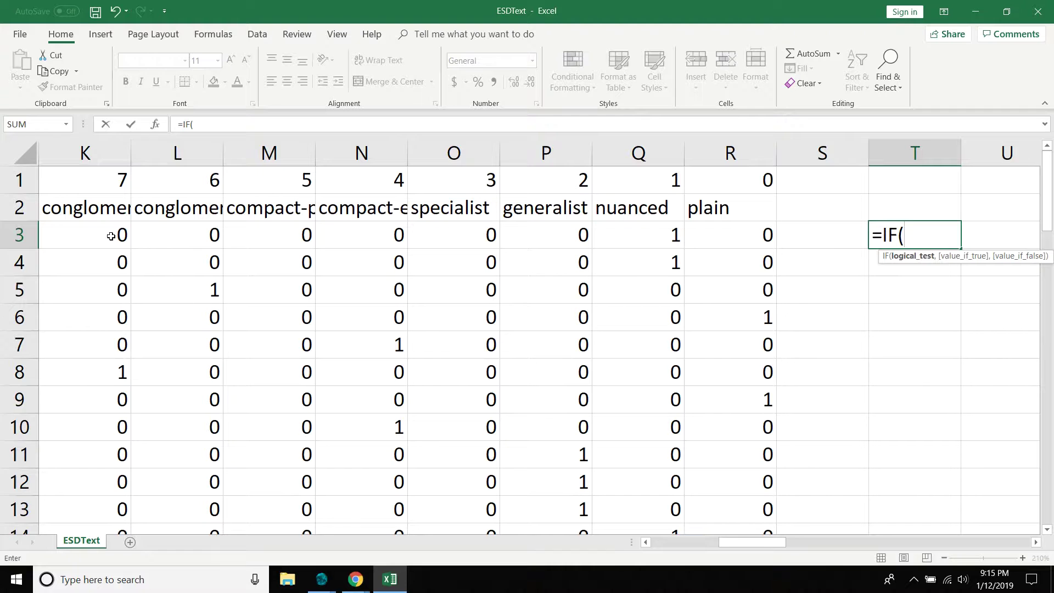
mouse_move(750, 545)
left_mouse_down()
mouse_move(706, 552)
mouse_move(750, 544)
left_mouse_up()
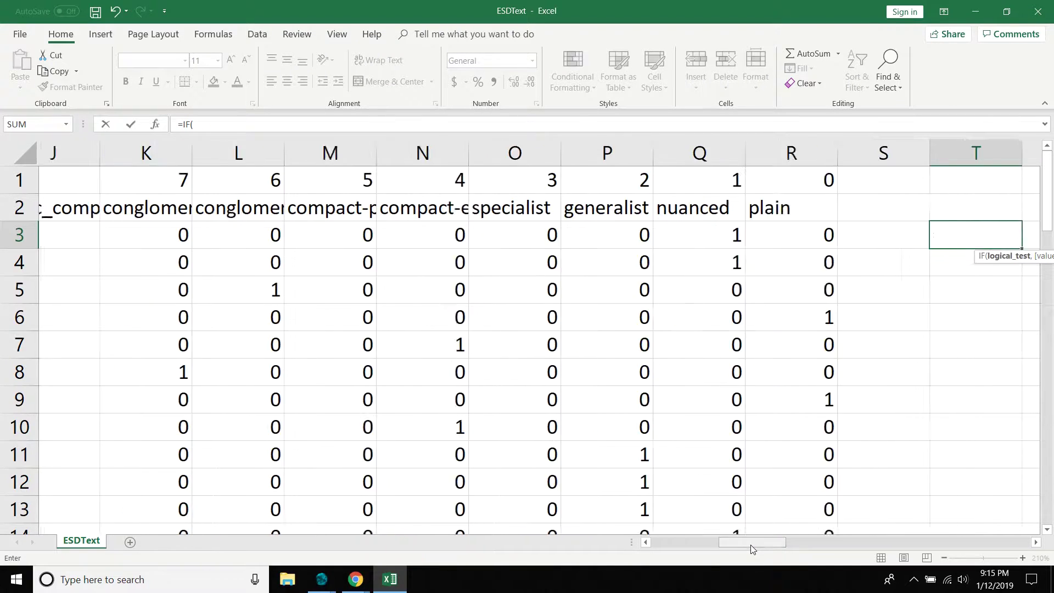
left_click(110, 240)
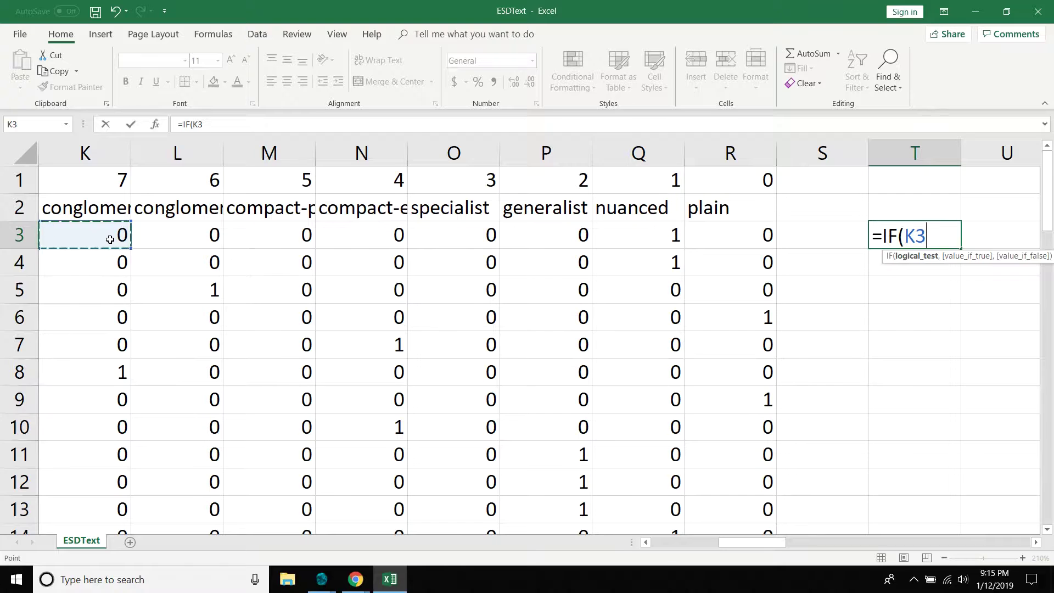
type("=1, ")
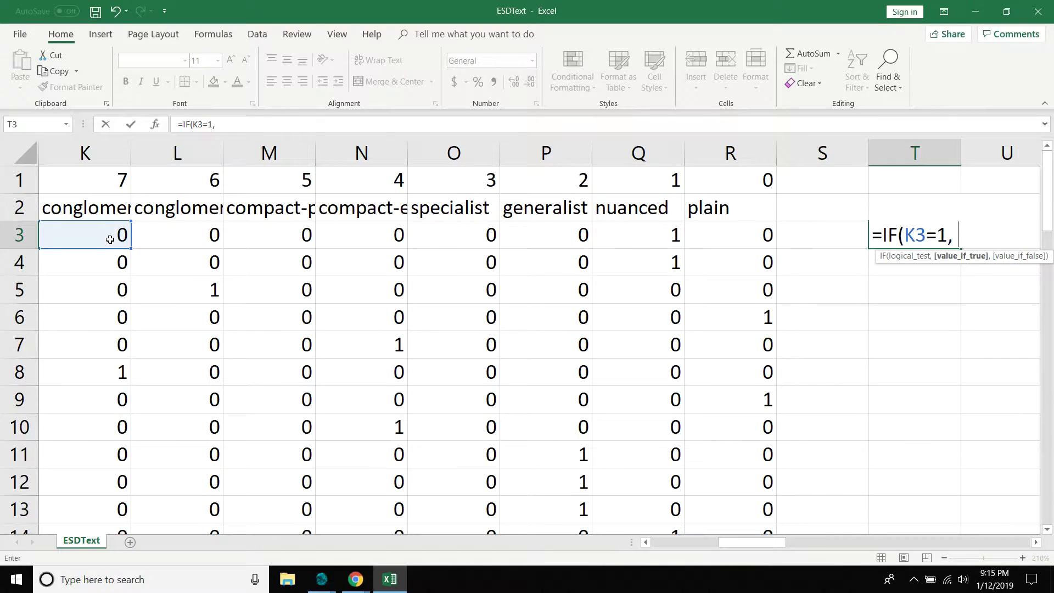
type("7, IF(")
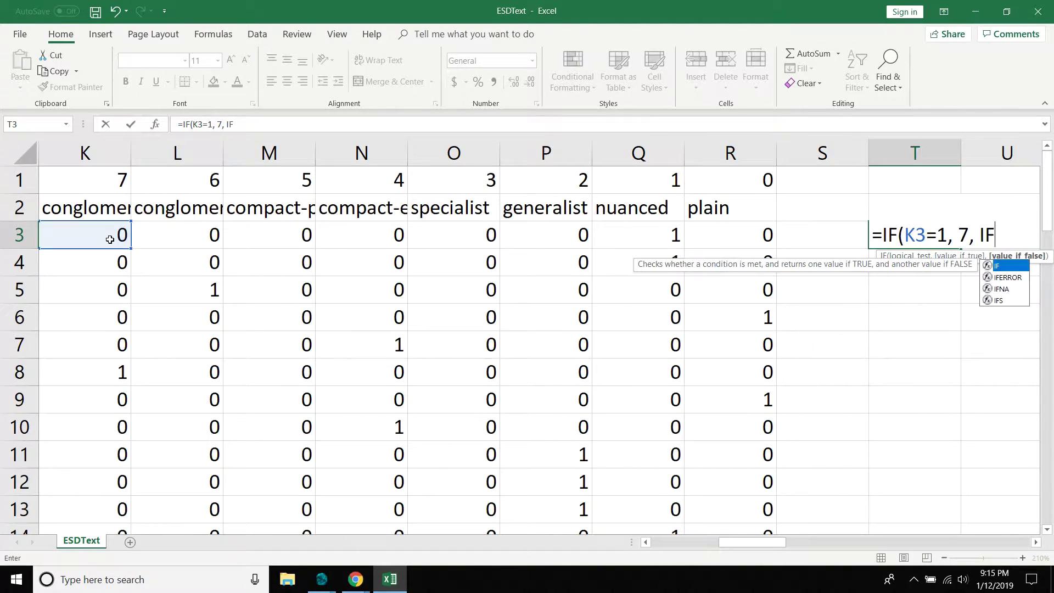
Extend the T3 formula with nested IF conditions returning 6 when L3 equals 1 and 5 when M3 equals 1.
left_click(187, 237)
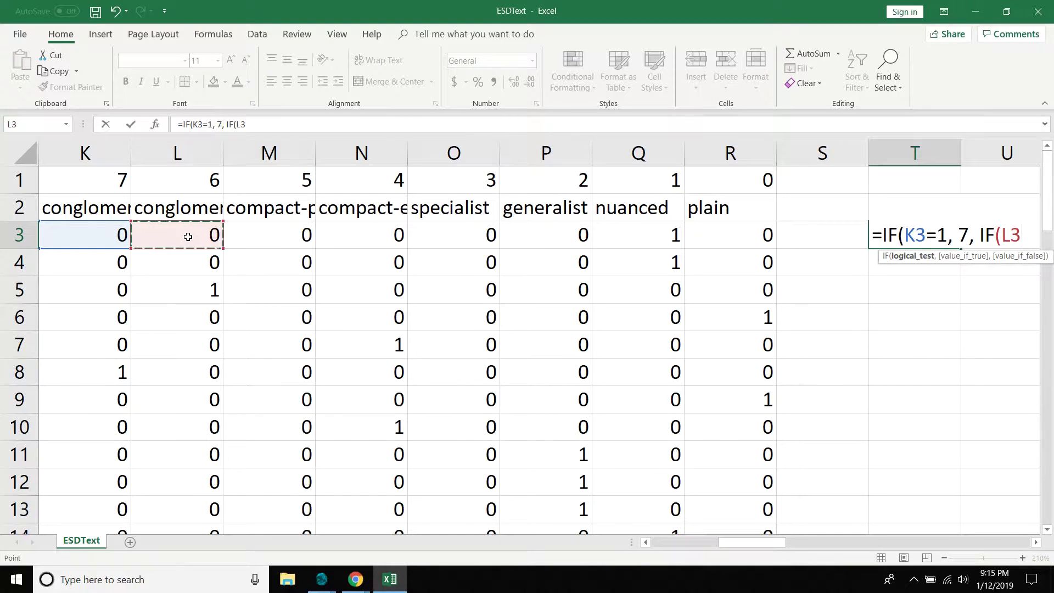
type("=1, ")
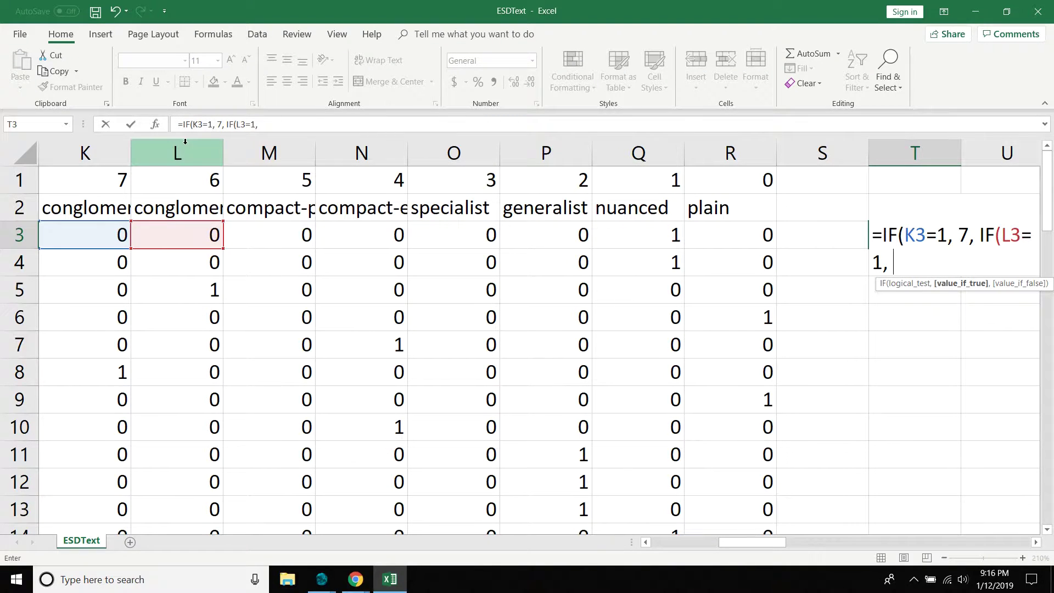
type("6,")
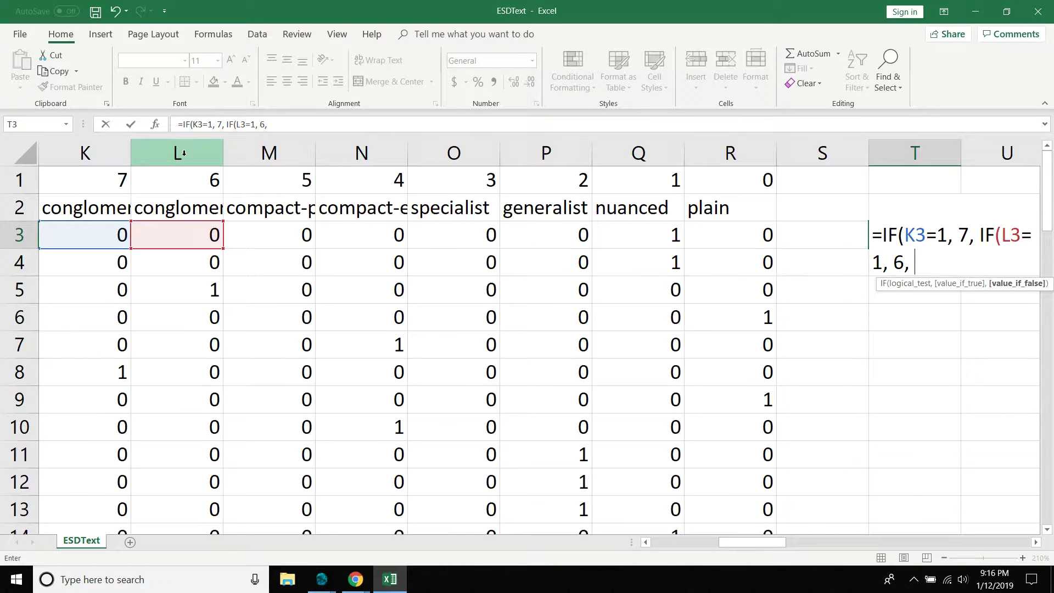
type("IF")
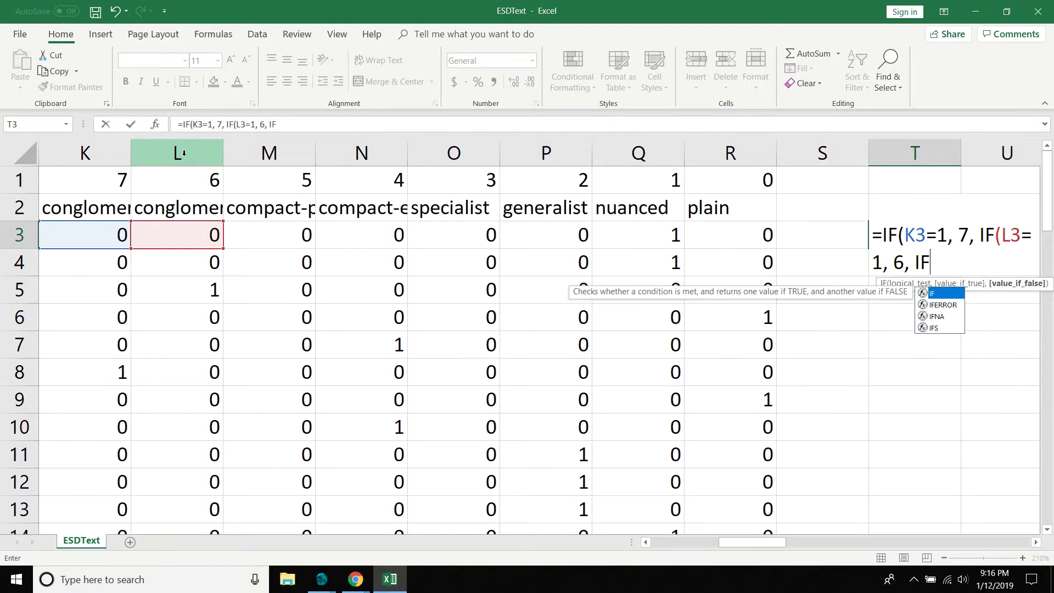
type("(")
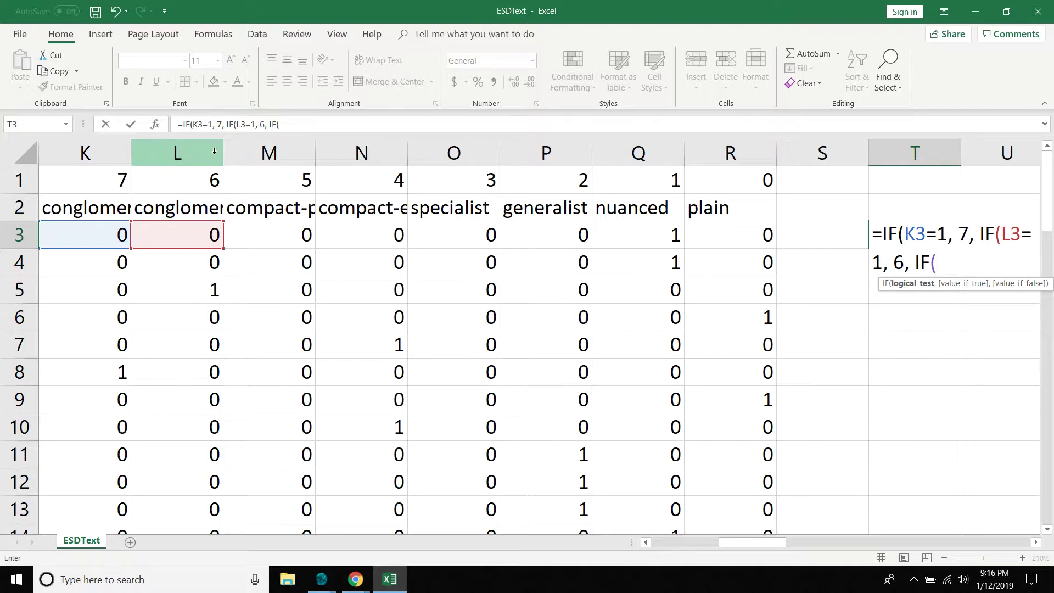
left_click(298, 233)
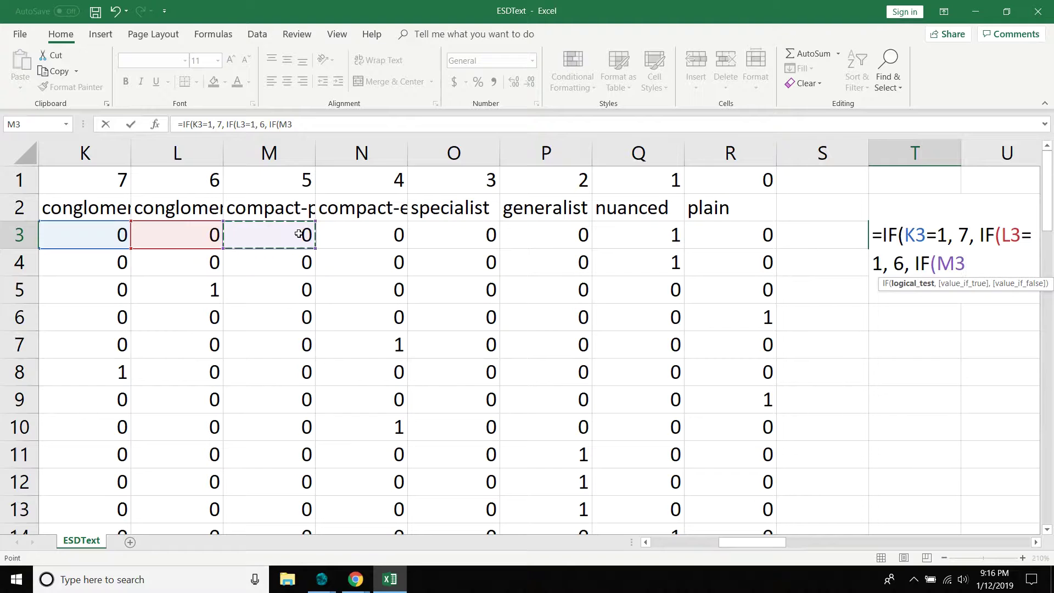
type("=1")
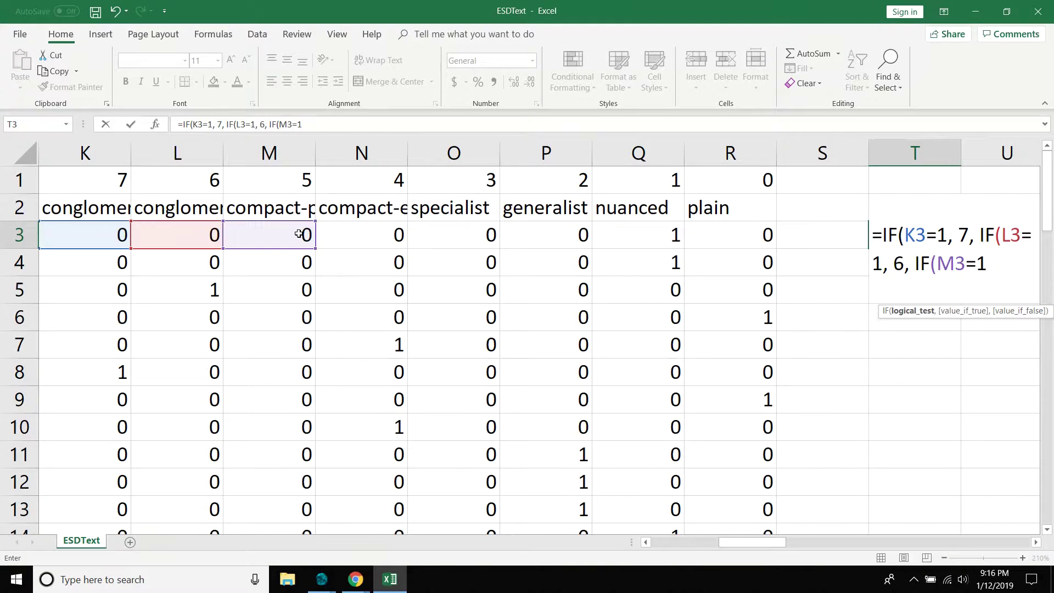
type(", ")
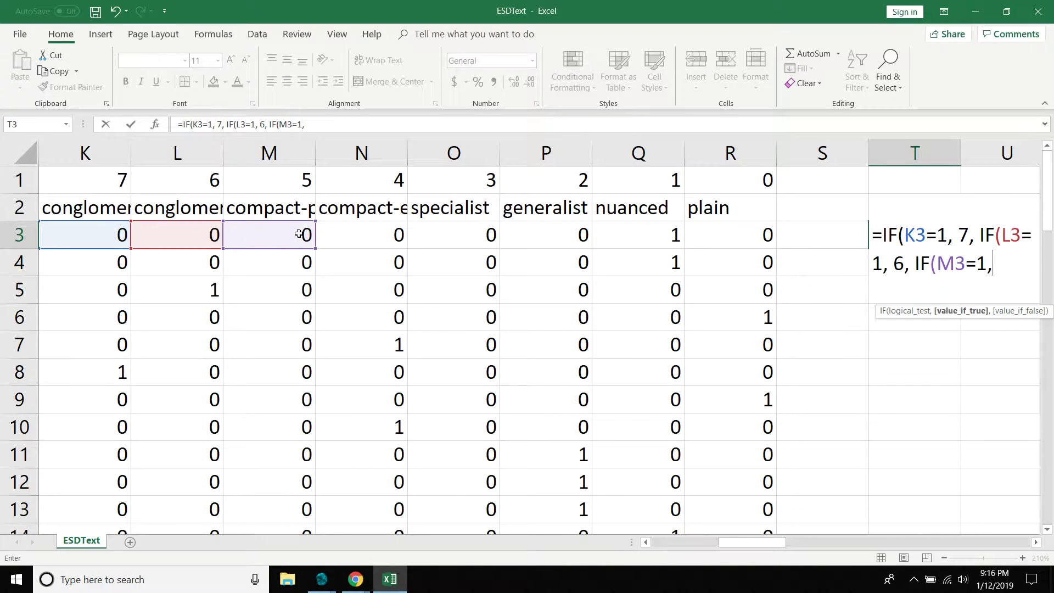
type("5,")
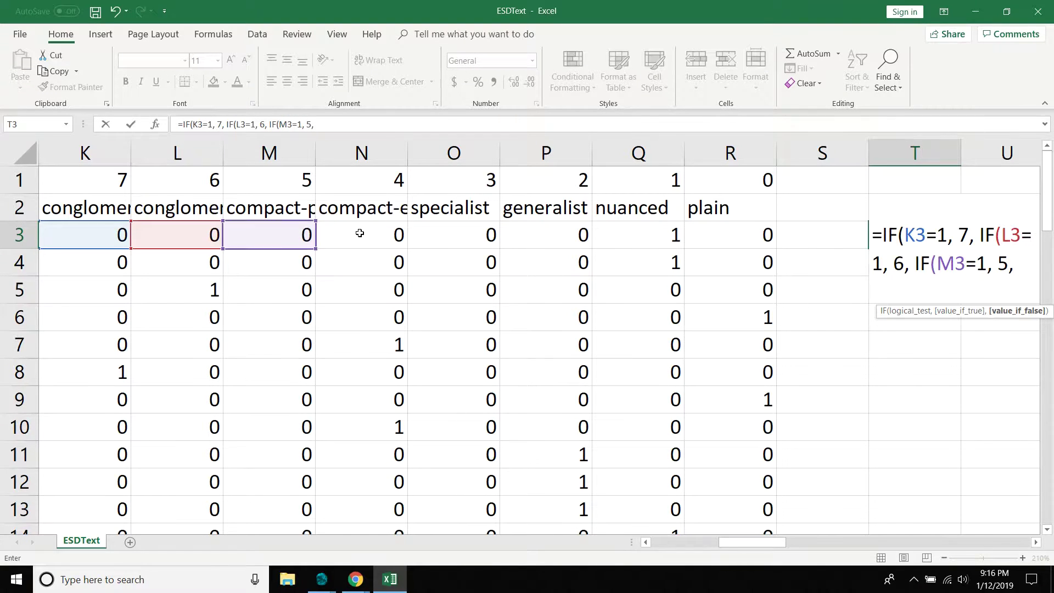
Continue the T3 formula with N3=1, 4 and open another IF after it.
left_click(396, 230)
type("=1,")
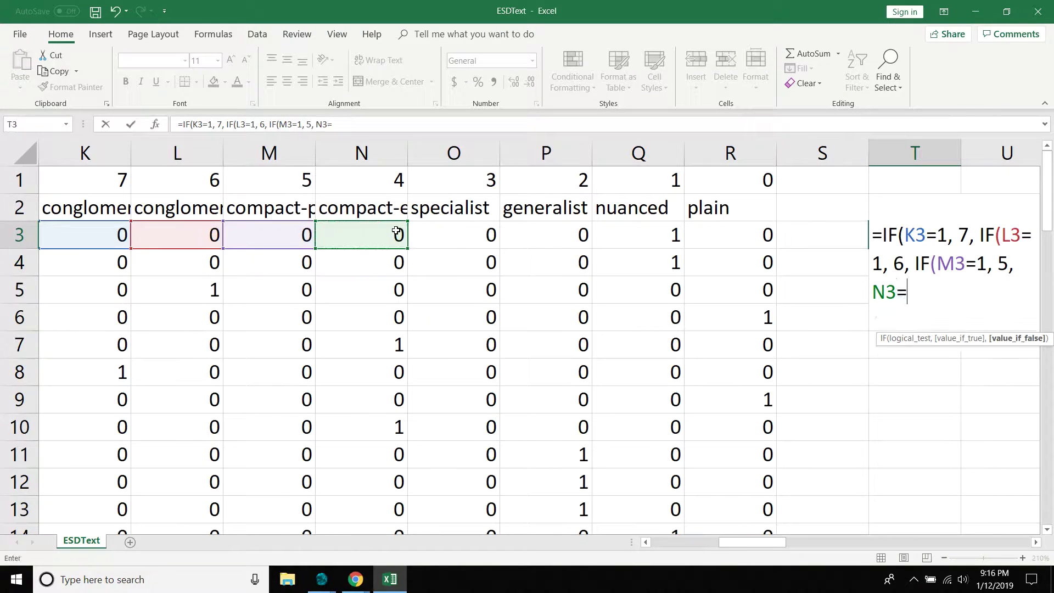
type(" 4,")
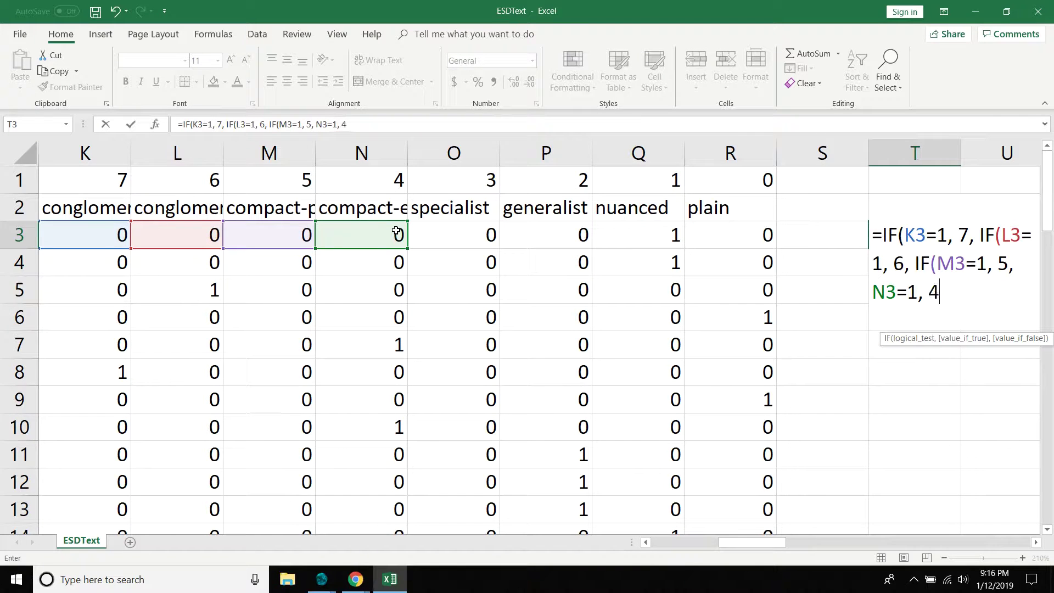
left_click(431, 232)
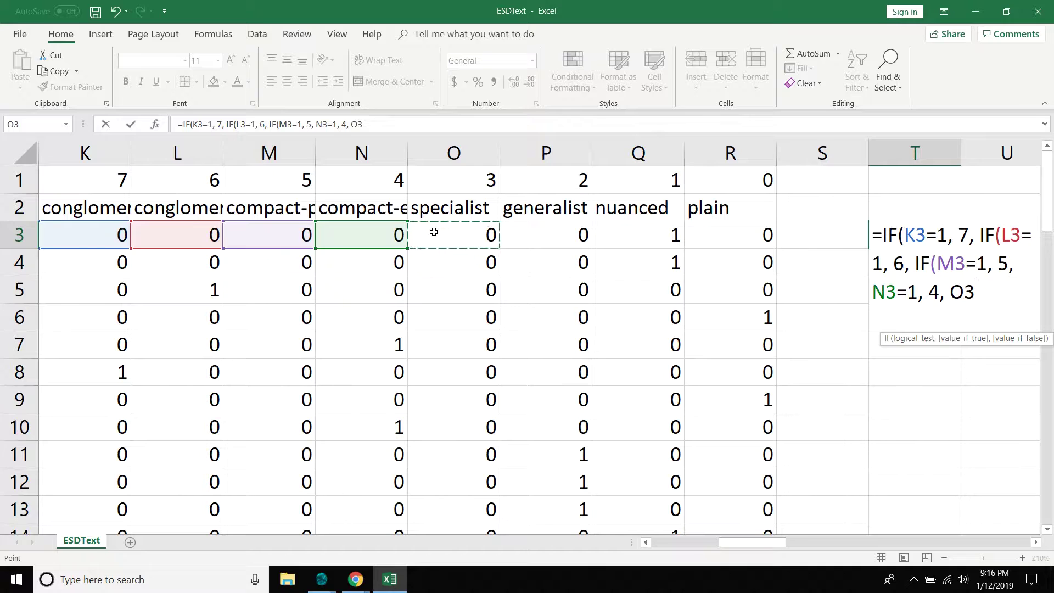
key("BackSpace")
key("BackSpace")
type("IF(")
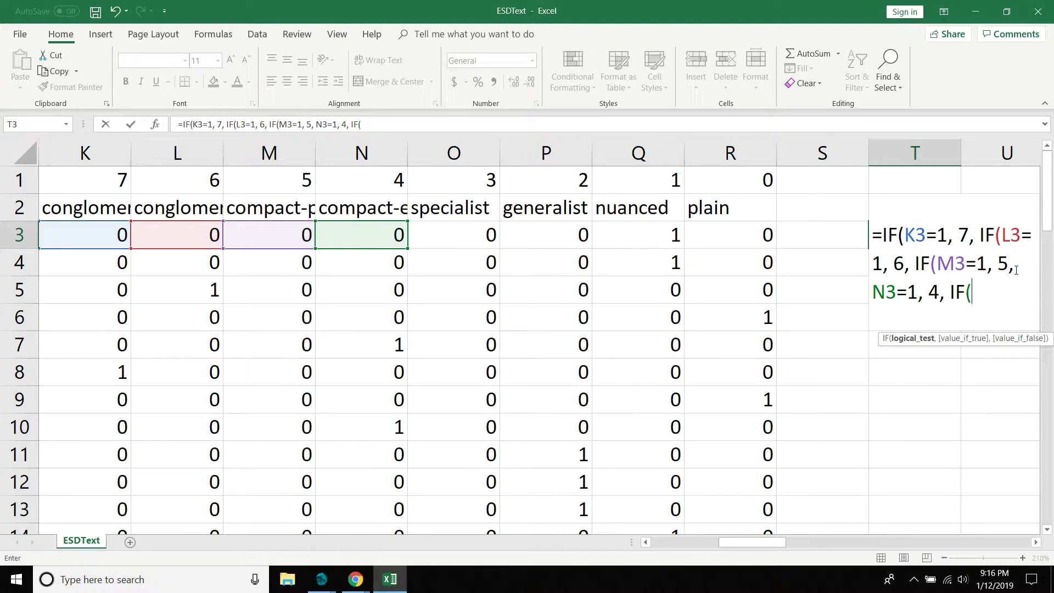
Insert the missing IF( before N3=1 in the T3 formula, without an extra space, and return to the formula's end.
left_click(1016, 269)
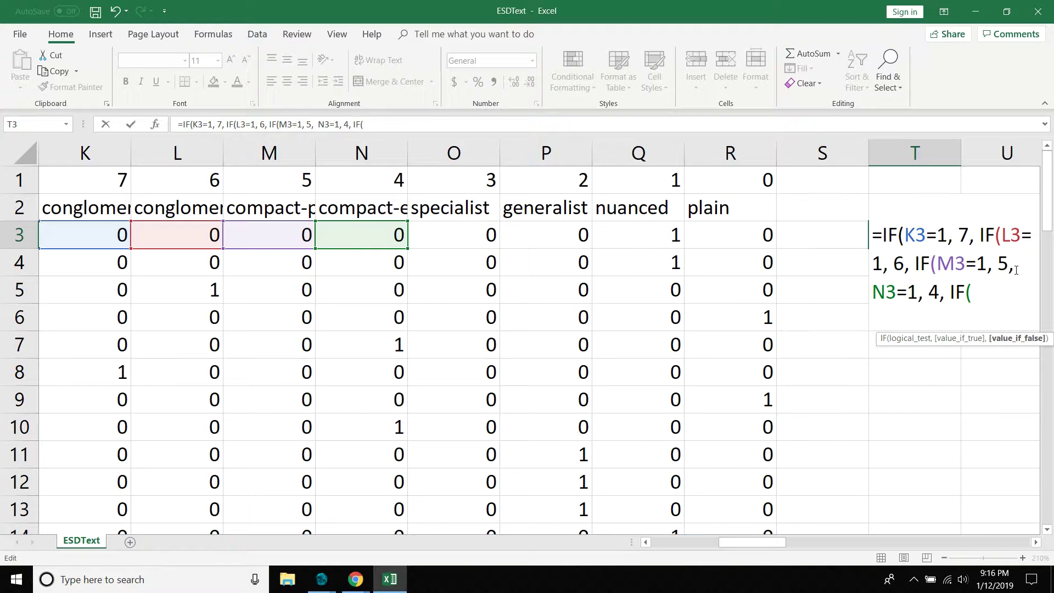
type("IF(")
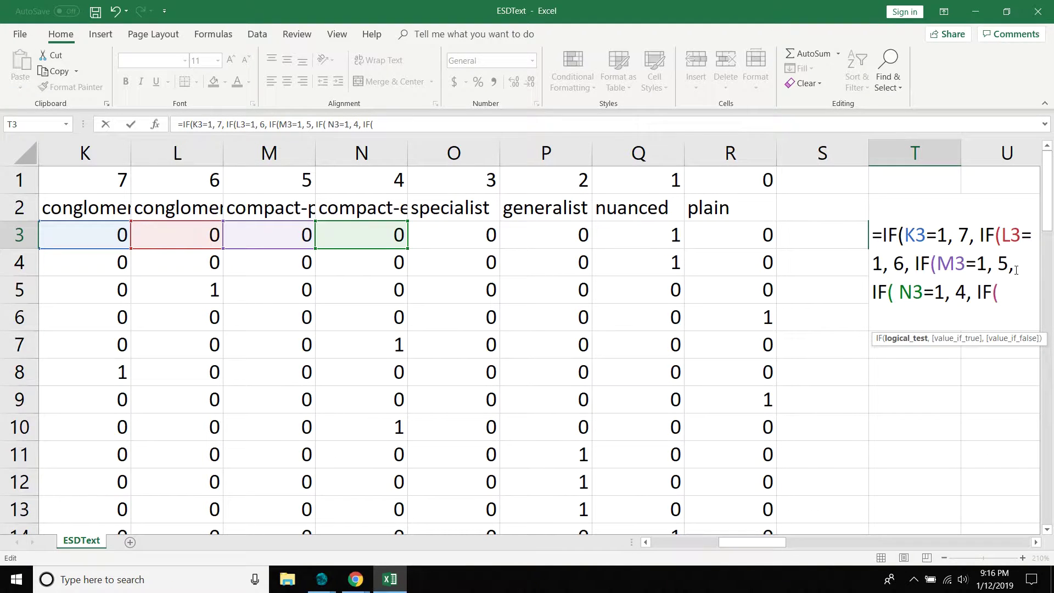
key("BackSpace")
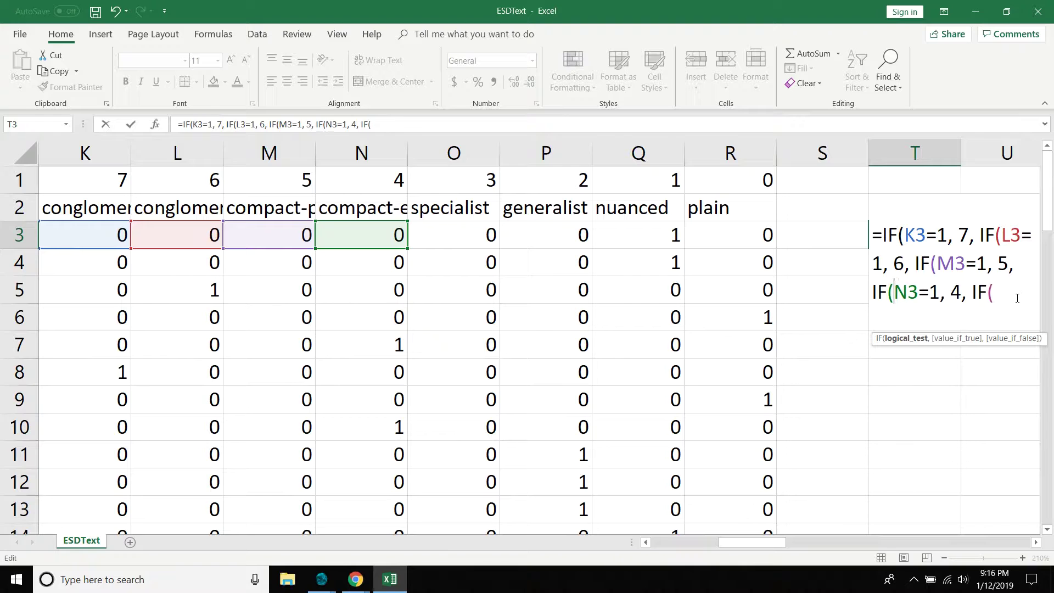
key("Right")
left_click(1017, 298)
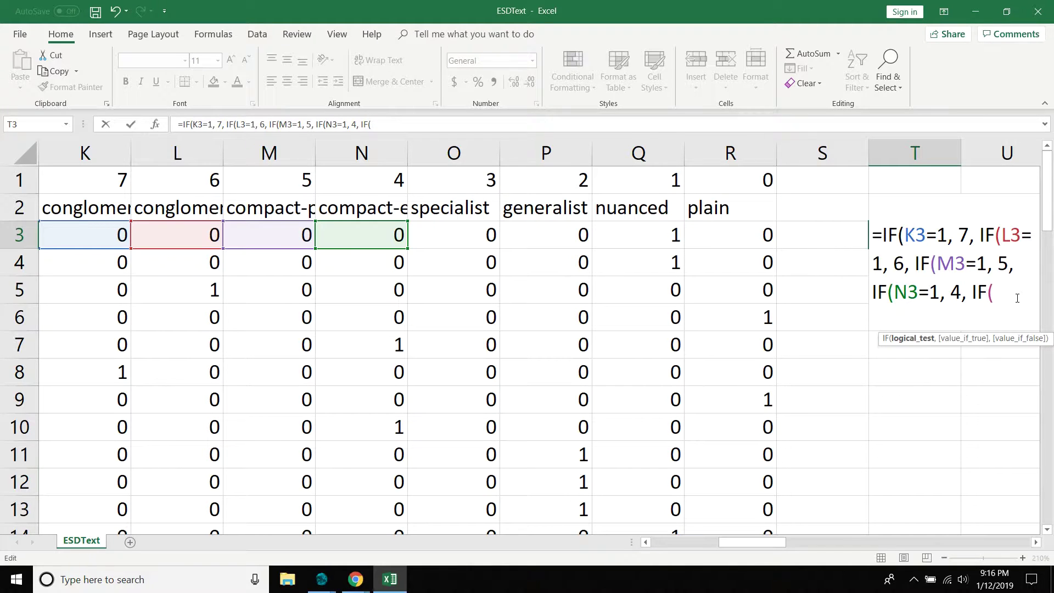
Add conditions to the T3 formula returning 3 when O3 equals 1 and 2 when P3 equals 1, with another IF opened.
left_click(446, 236)
type("=1")
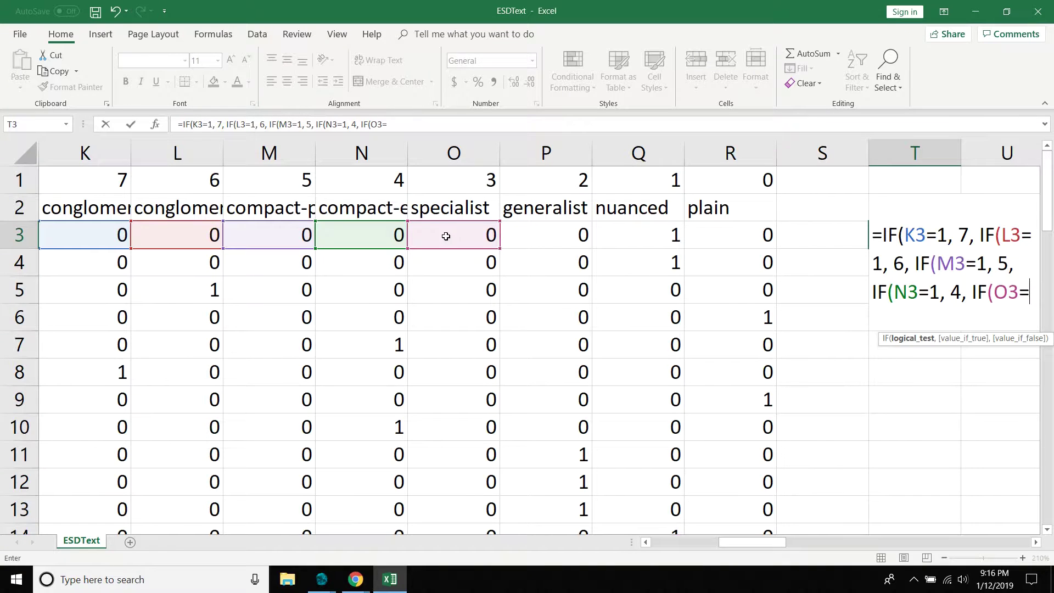
type(",")
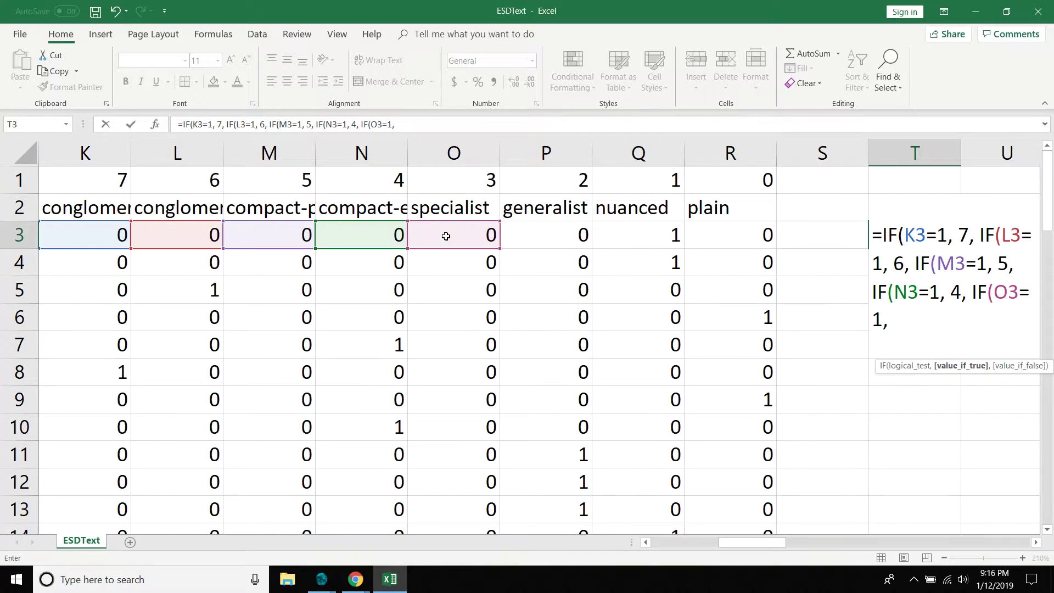
type(" 3, ")
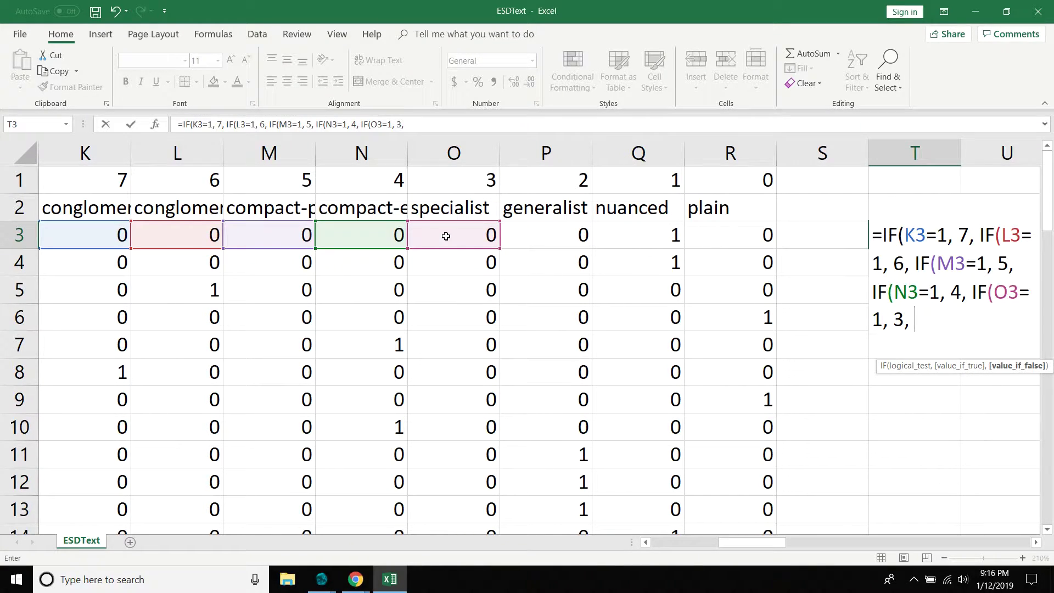
type("IF(")
left_click(567, 234)
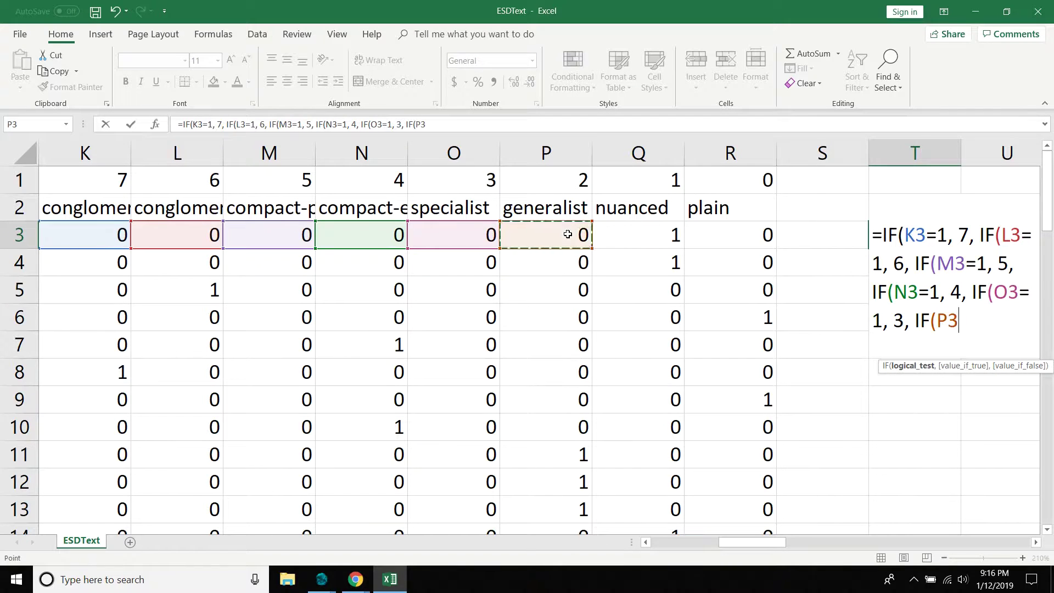
type("=1,")
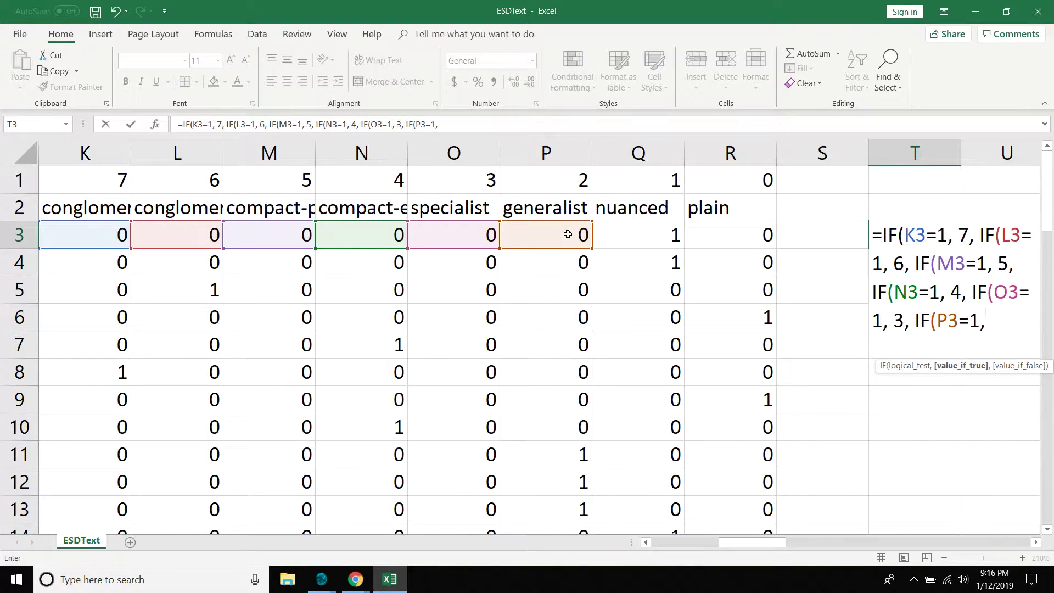
type(" 2, IF(")
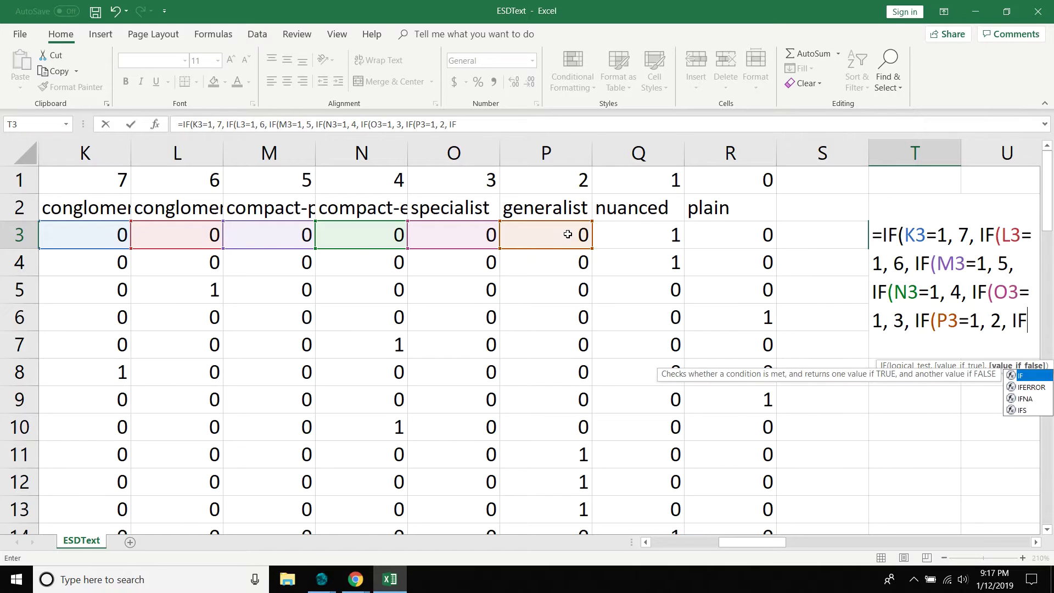
Add the condition returning 1 when Q3 equals 1 to the T3 formula and open one more nested IF.
left_click(638, 237)
type("=1")
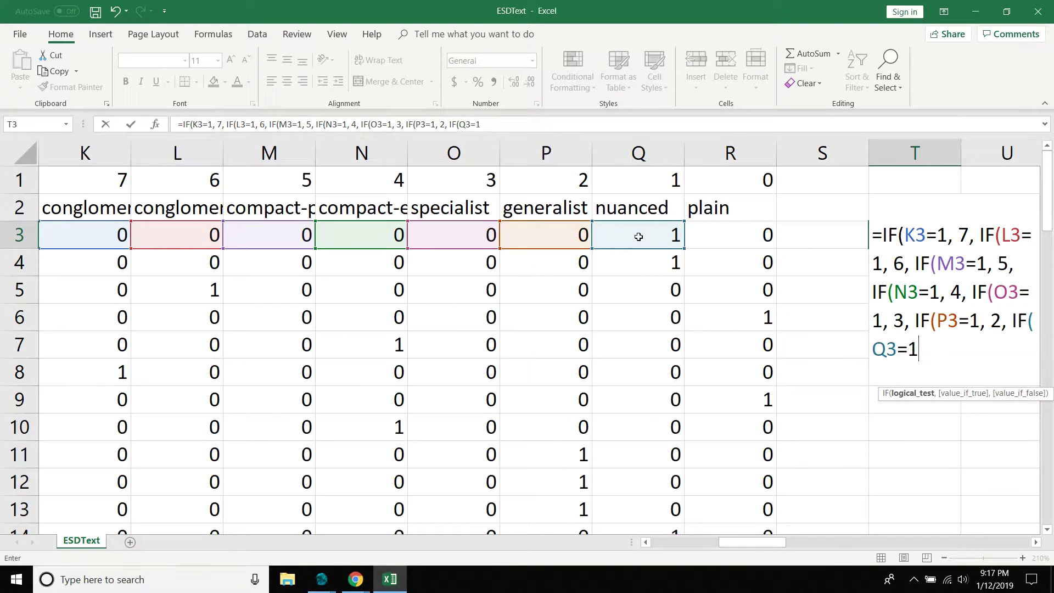
type(", ")
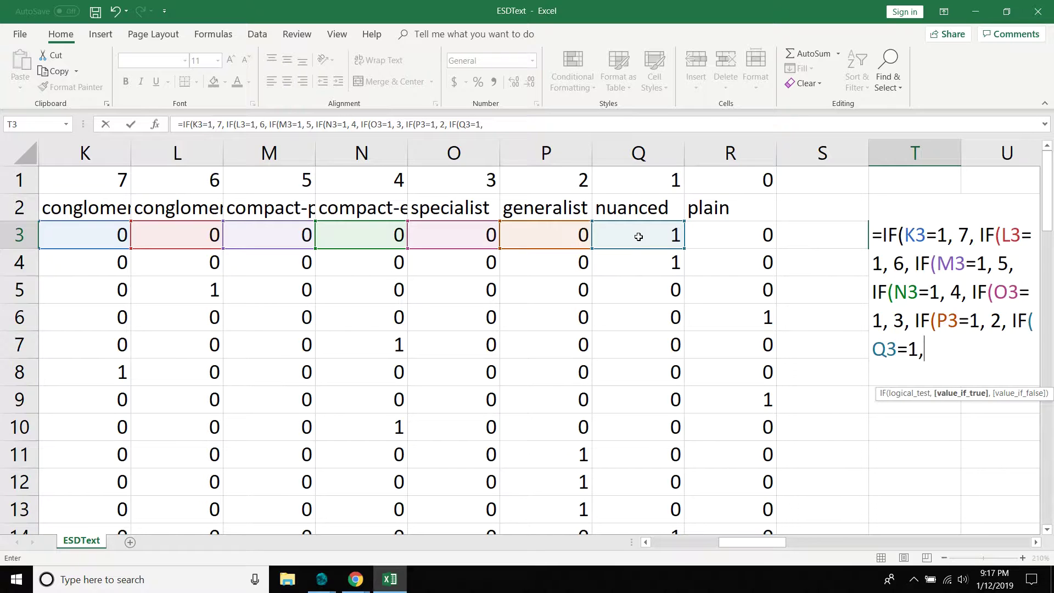
type("1, IF(")
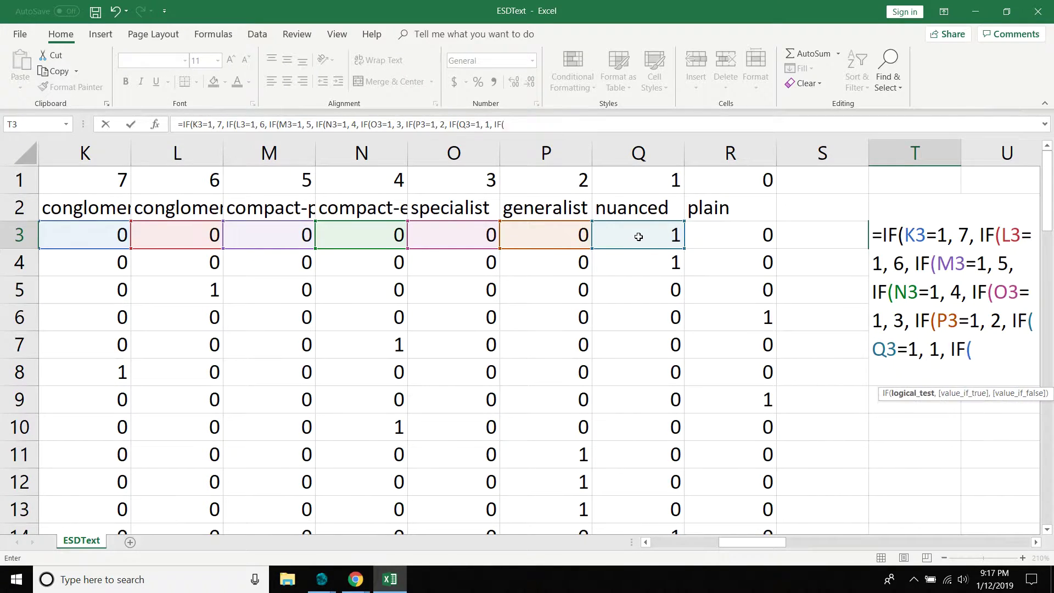
Finish the T3 formula with R3=1 returning 0, close all eight nested IFs and enter it.
left_click(721, 230)
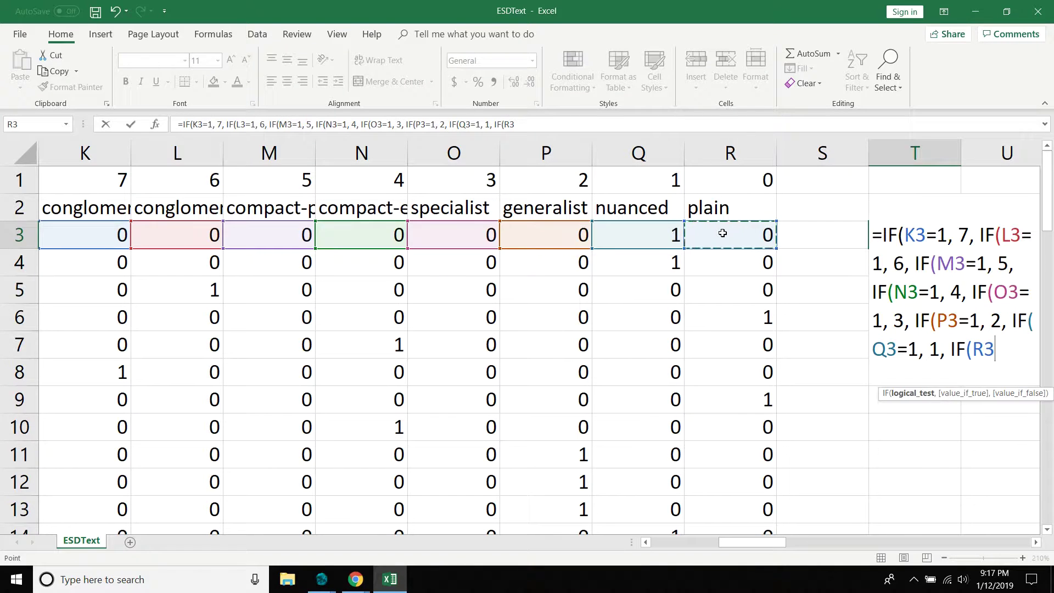
type("=1, 0")
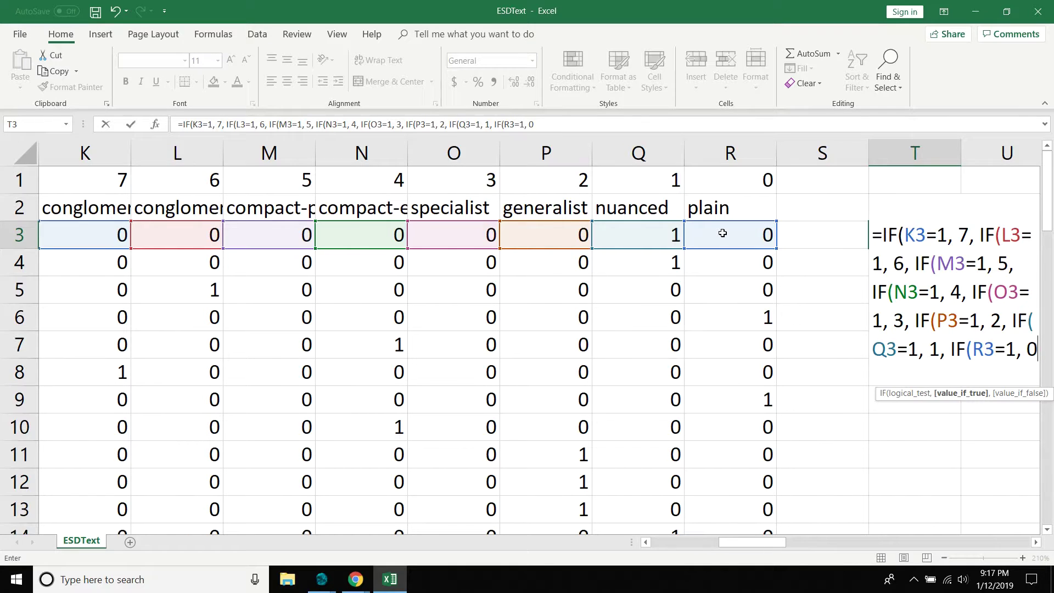
type("))")
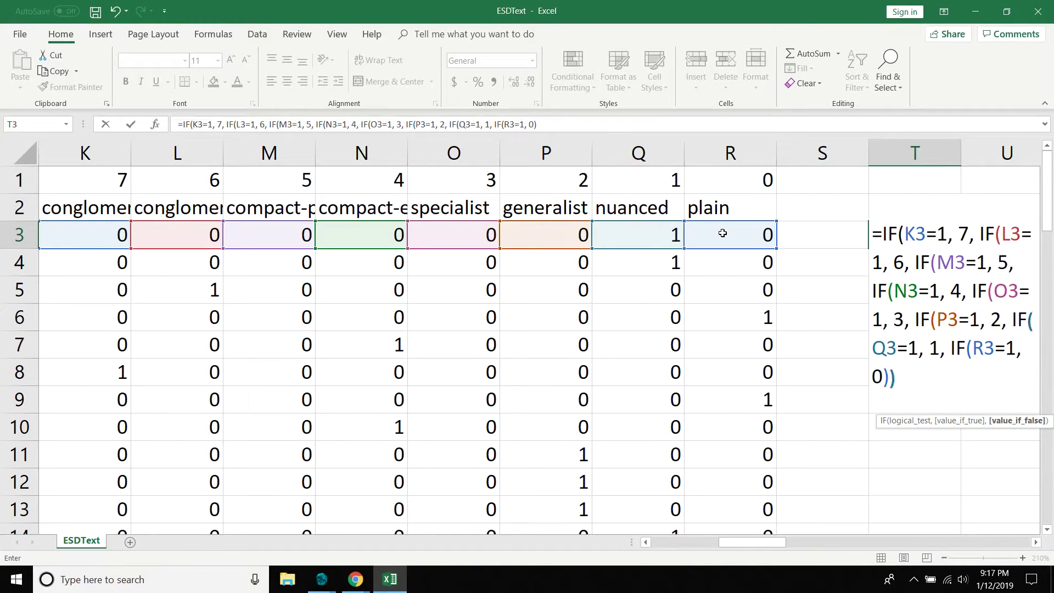
type(")))")
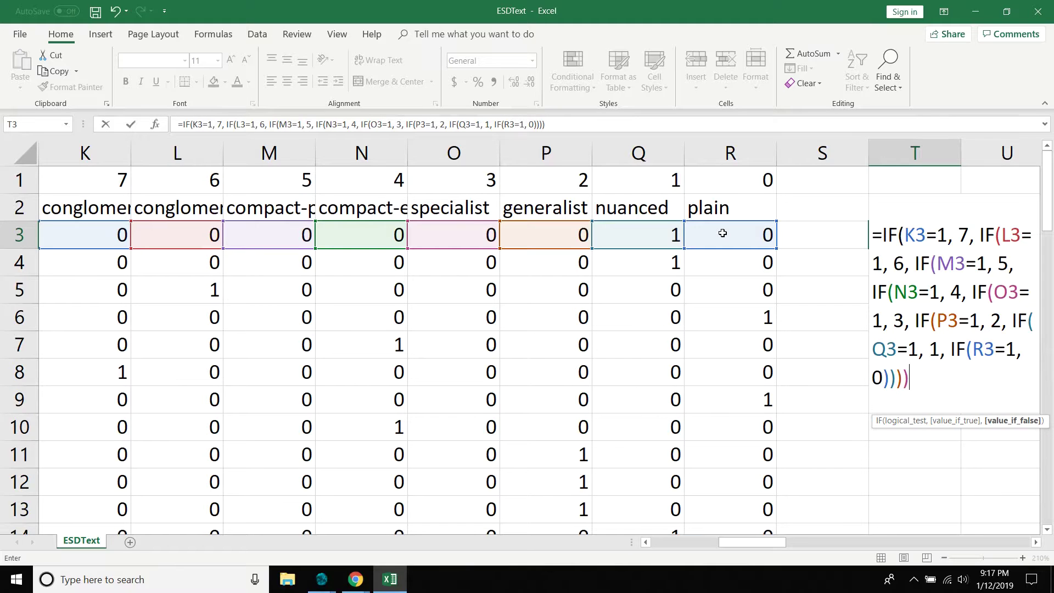
type("))")
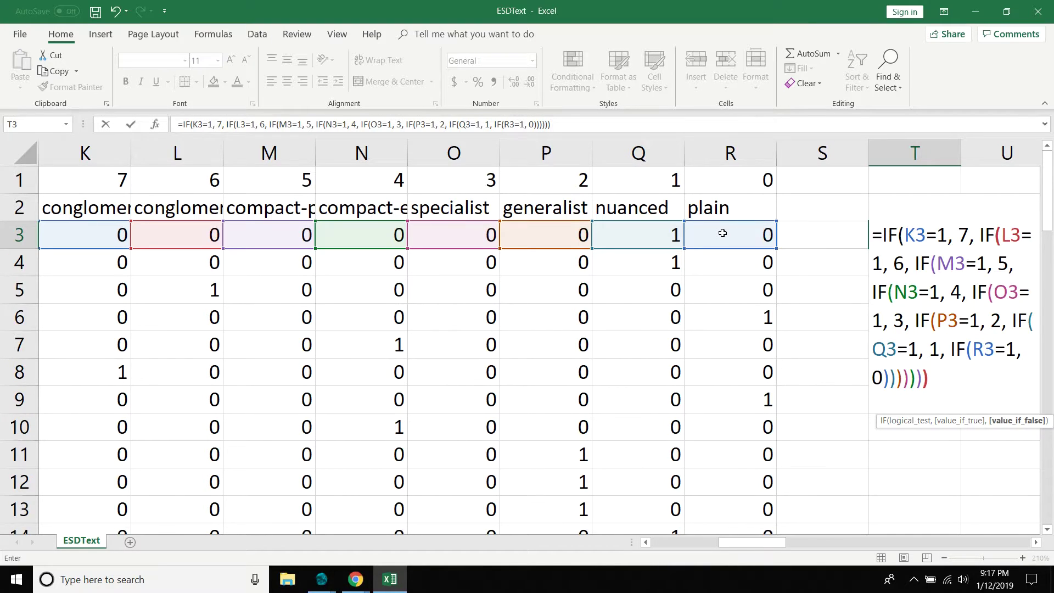
type(")")
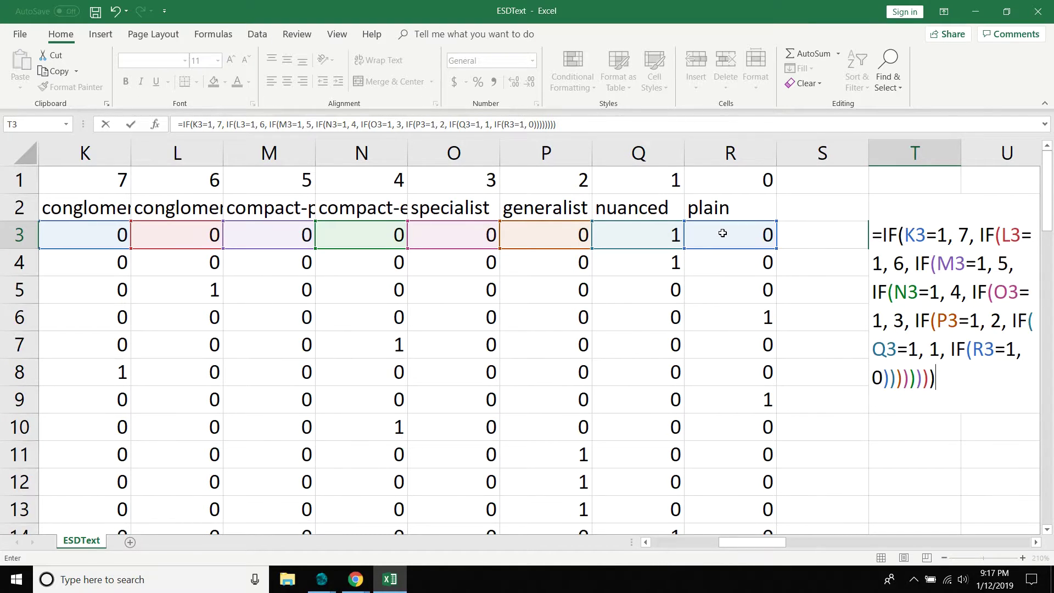
key("Return")
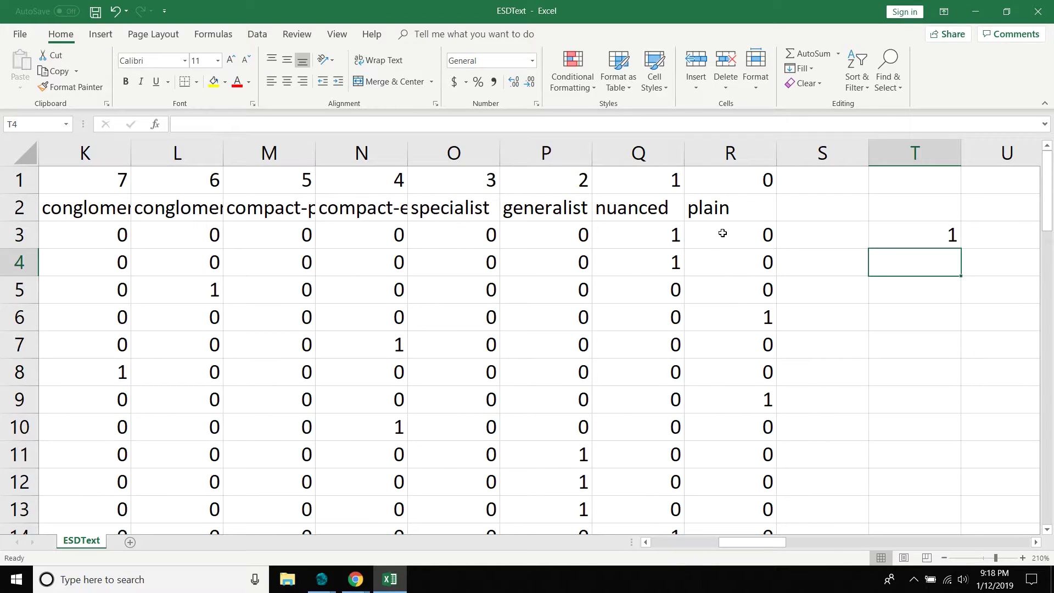
Fill the T3 nested IF formula down column T through row 60.
left_click(920, 234)
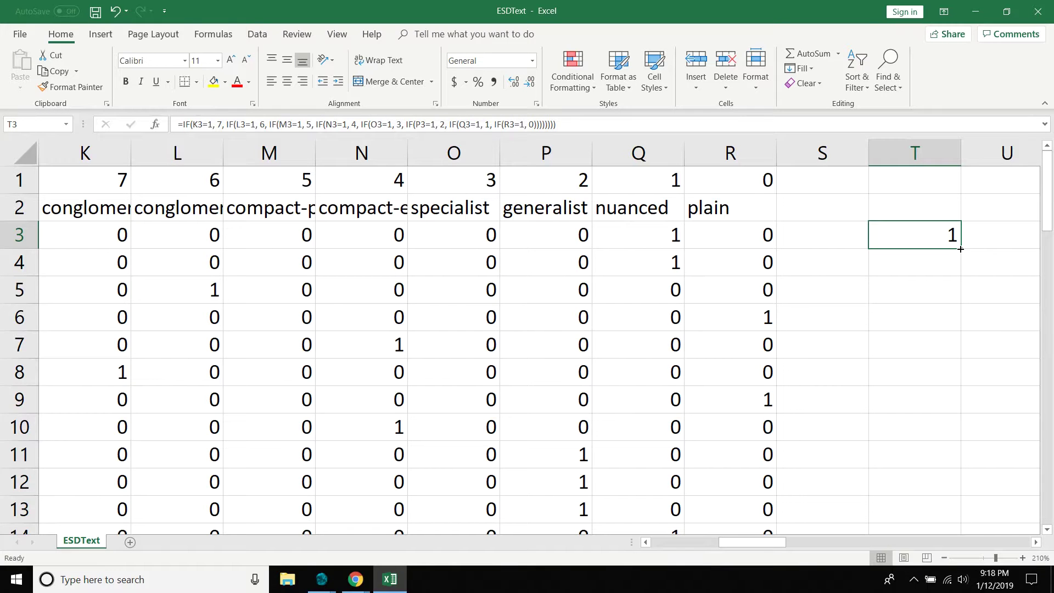
left_click_drag(960, 248, 939, 492)
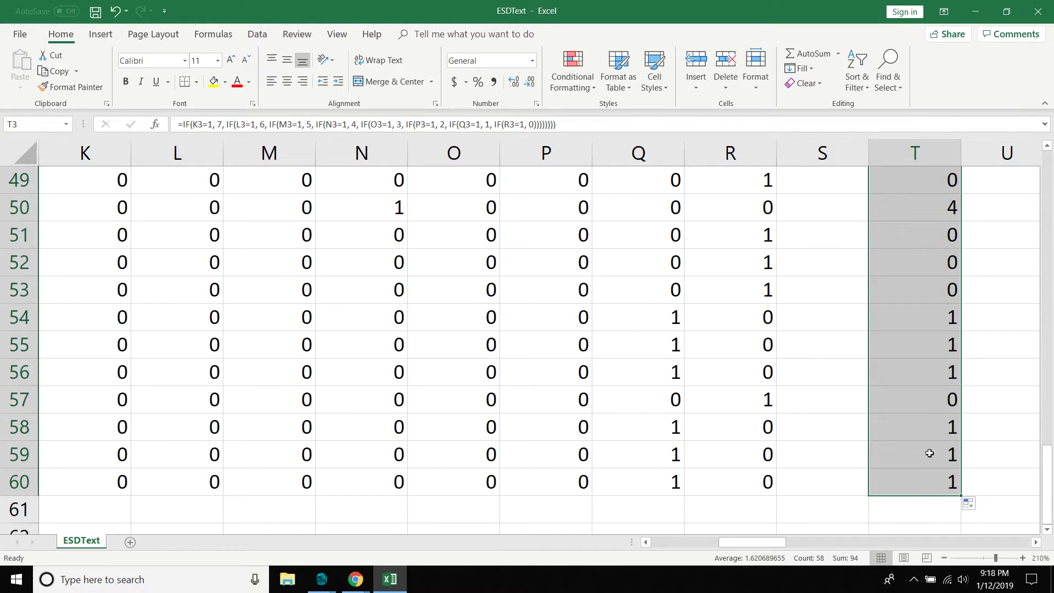
scroll(913, 419, "up", 12)
scroll(913, 419, "up", 4)
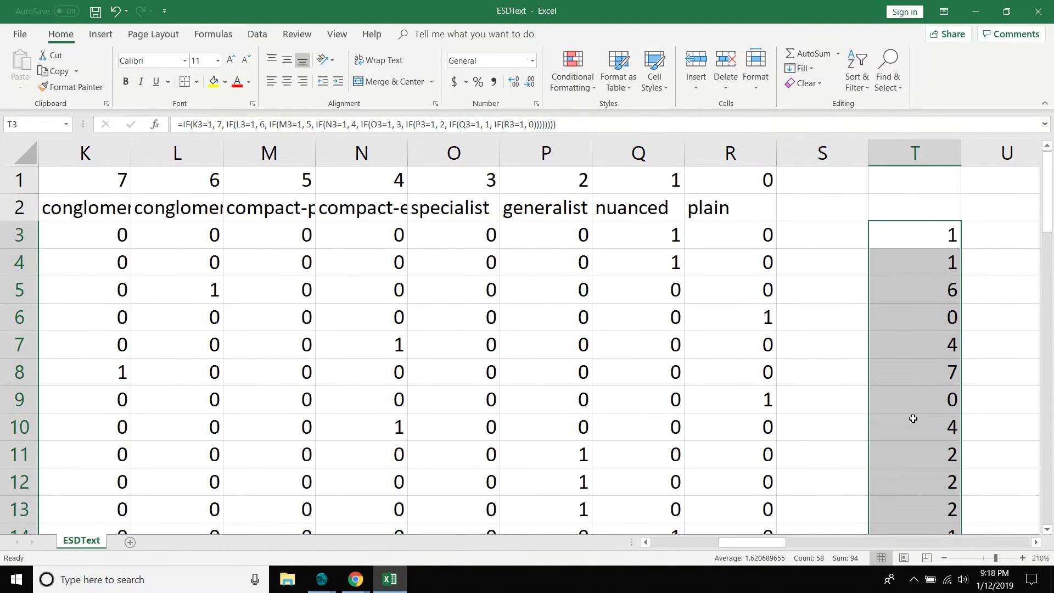
Enter the header "ESD Strength" in cell T2.
left_click(899, 198)
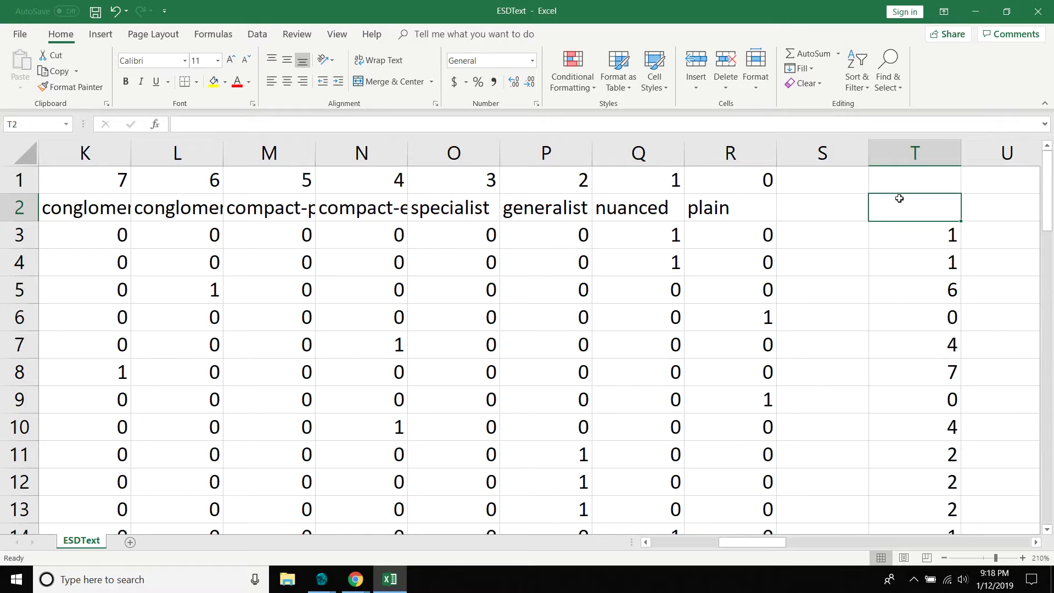
type("es")
key("BackSpace")
key("BackSpace")
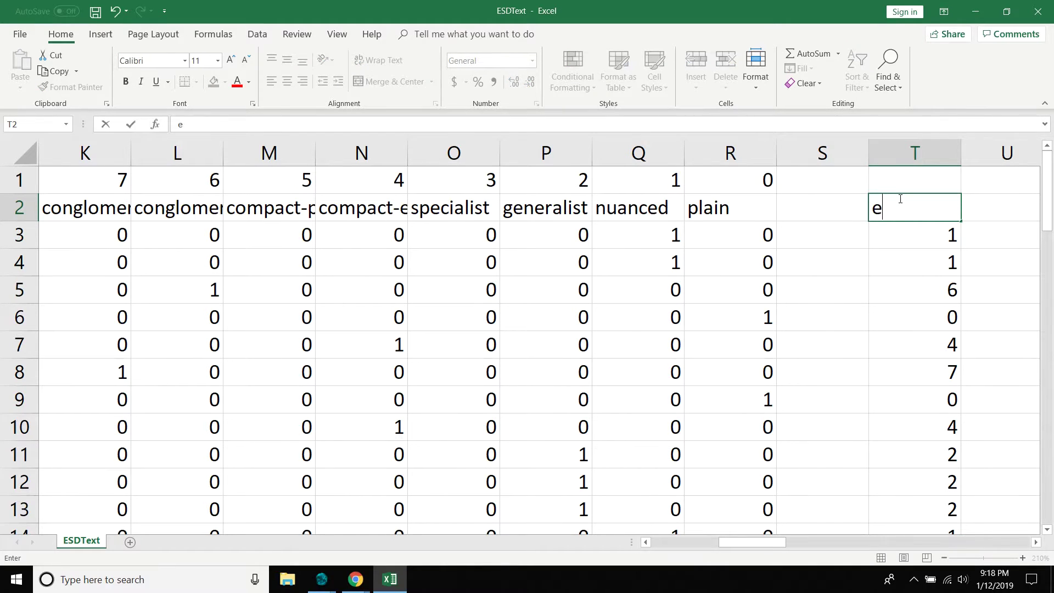
type("ESD st")
key("BackSpace")
key("BackSpace")
type("Strength")
key("Return")
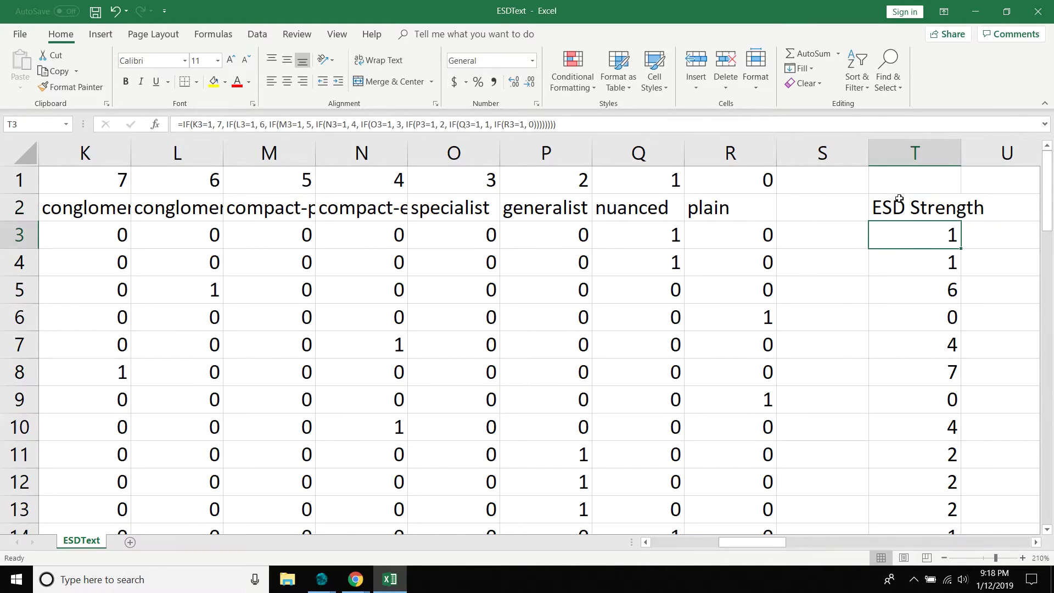
Review row 3 across the text and category columns, from the Start column to the blank column before ESD Strength.
key("Left")
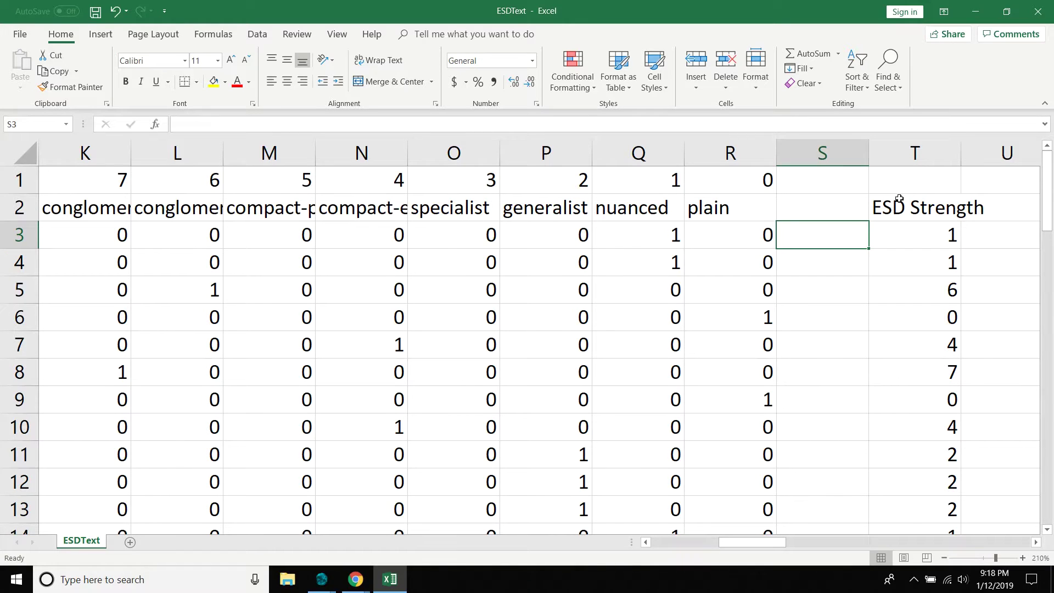
key("Left")
key("Left")
key("Left")
key("Left")
key("Left")
key("Left")
key("Left")
key("Left")
key("Left")
key("Left")
key("Left")
key("Left")
key("Left")
key("Left")
key("Left")
key("Left")
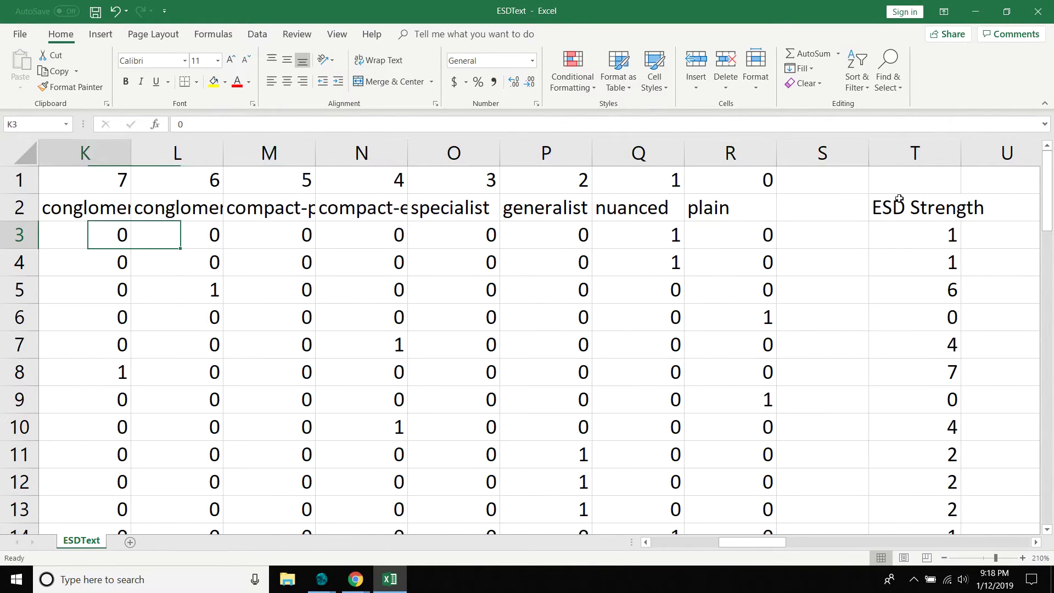
key("Right")
key("Right")
key("Right")
key("Right")
key("Right")
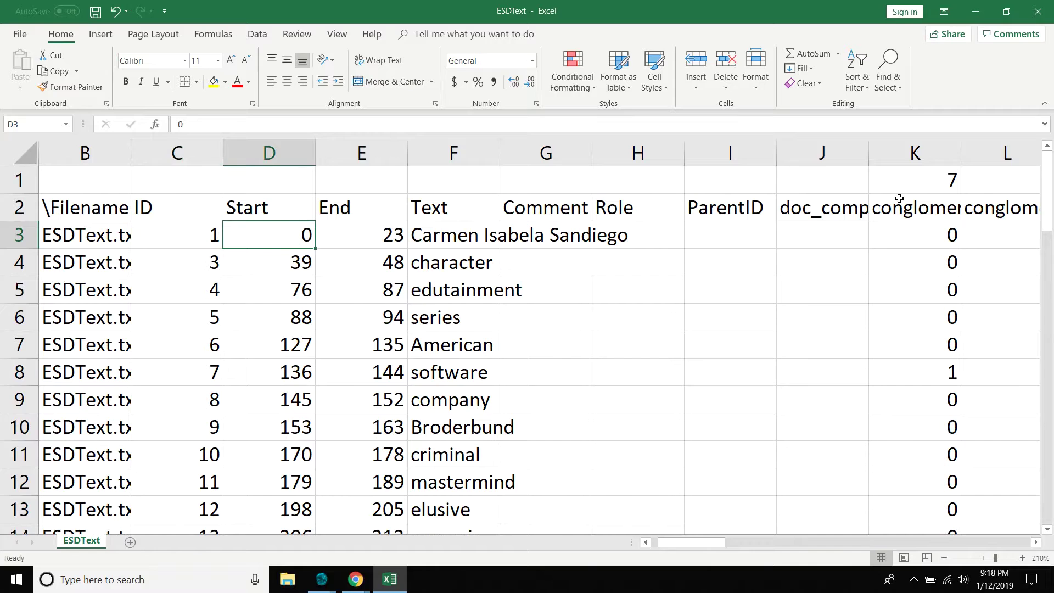
key("Right")
key("Right")
key("Right")
key("Right")
key("Right")
key("Right")
key("Right")
key("Right")
key("Right")
key("Right")
key("Right")
key("Right")
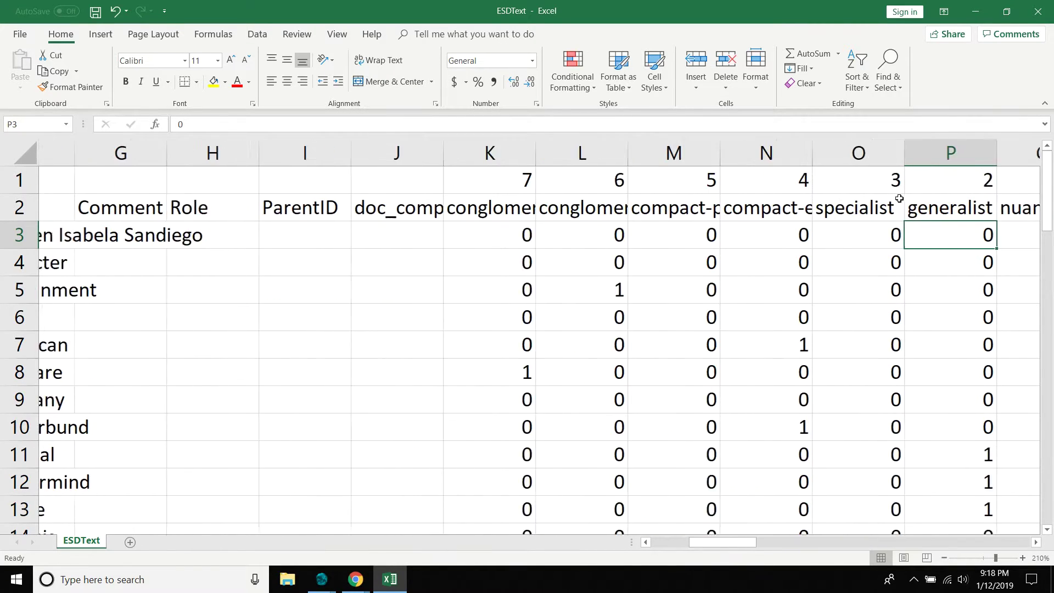
key("Left")
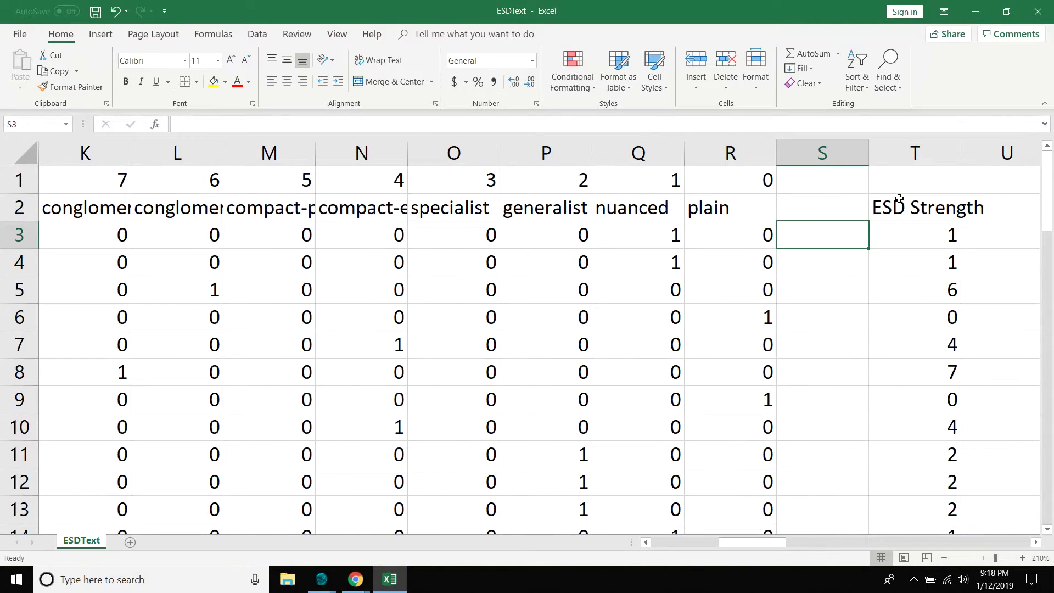
Switch to the CorpusTool ESD analysis of ESDText.txt, examine where its paragraphs break, and minimise that window.
mouse_move(325, 580)
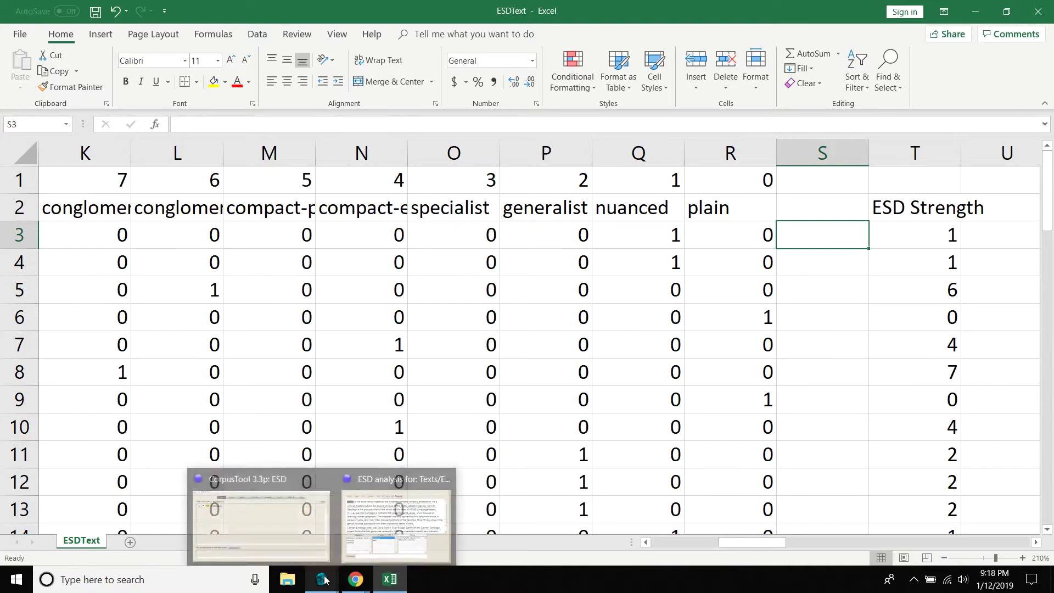
left_click(368, 528)
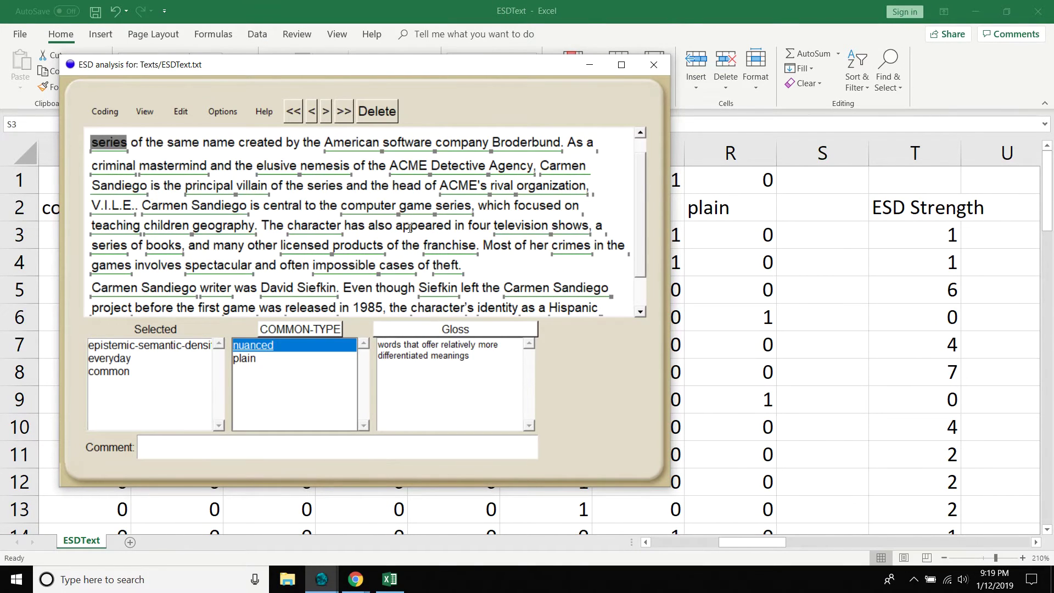
left_click_drag(642, 223, 635, 296)
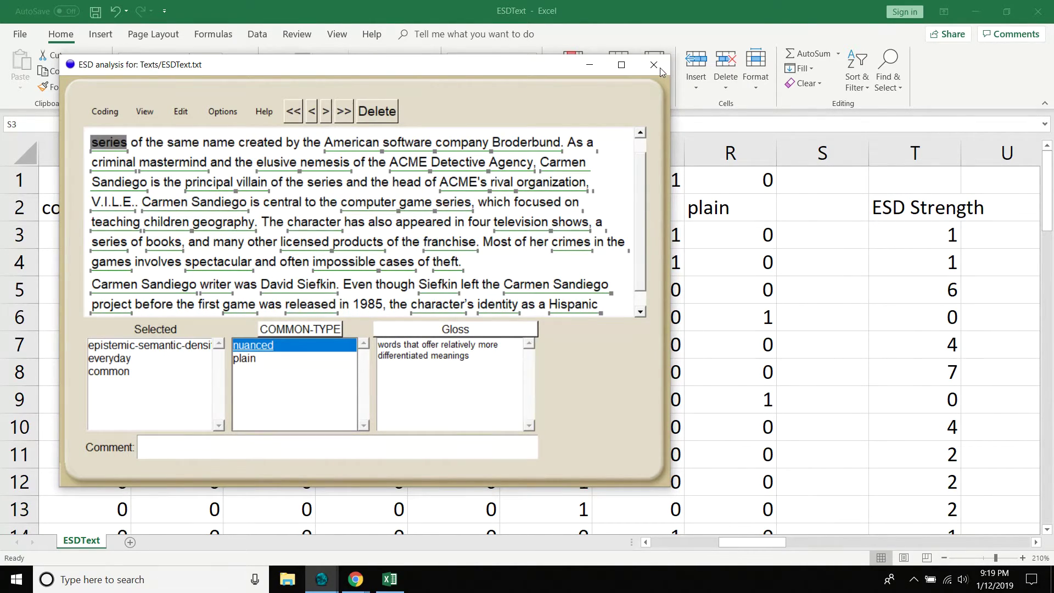
left_click(594, 65)
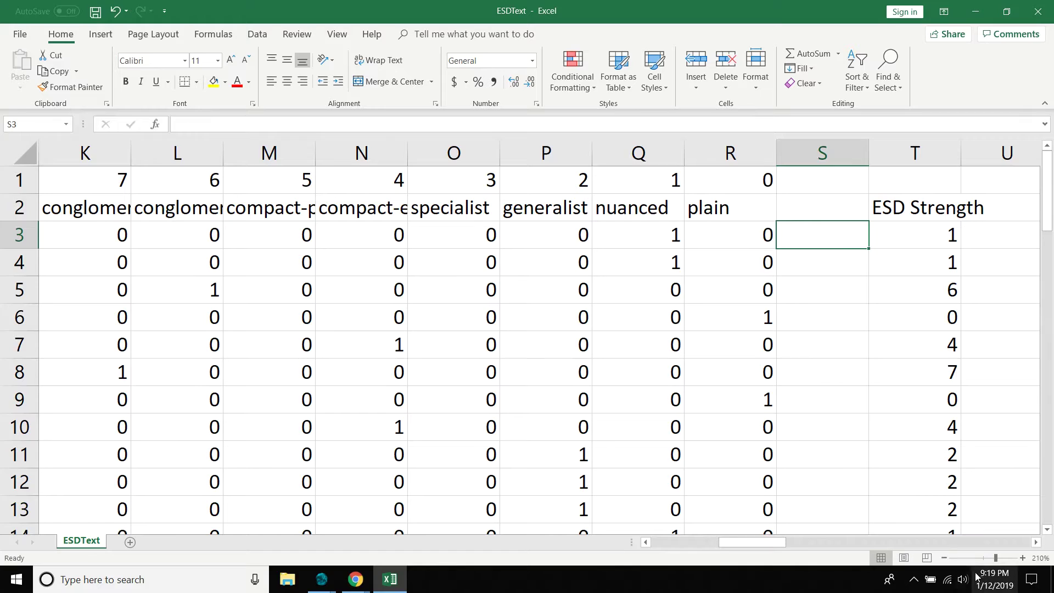
Zoom the sheet out to 130% and locate the first paragraph's last word, "theft.", in the Text column.
left_click(944, 558)
left_click(944, 557)
left_click(944, 558)
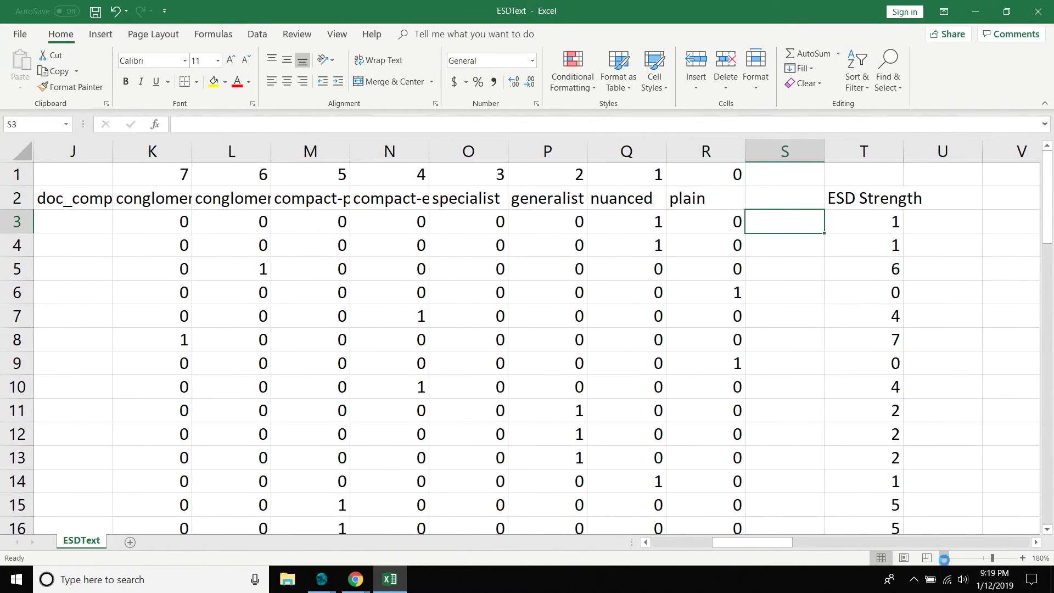
left_click(943, 558)
left_click(943, 557)
left_click(944, 558)
left_click(944, 558)
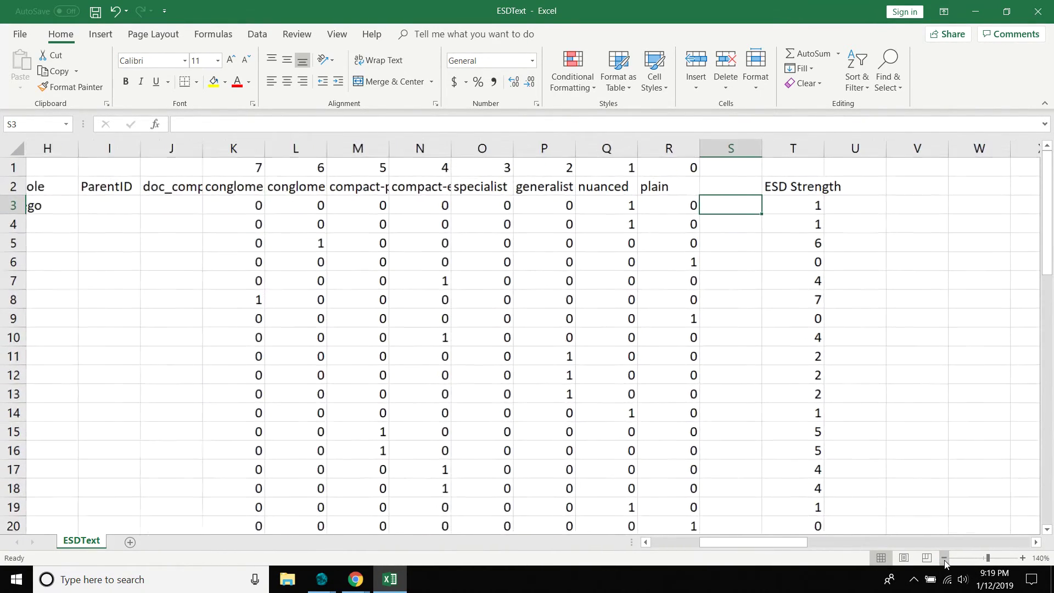
left_click(944, 558)
left_click_drag(792, 547, 744, 544)
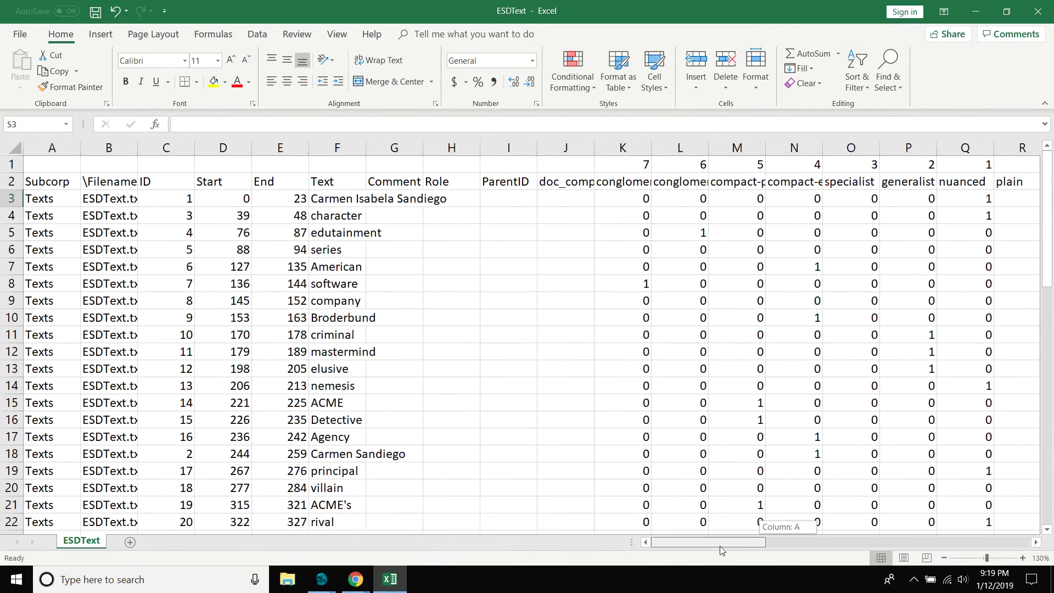
scroll(467, 392, "down", 1)
scroll(467, 391, "down", 5)
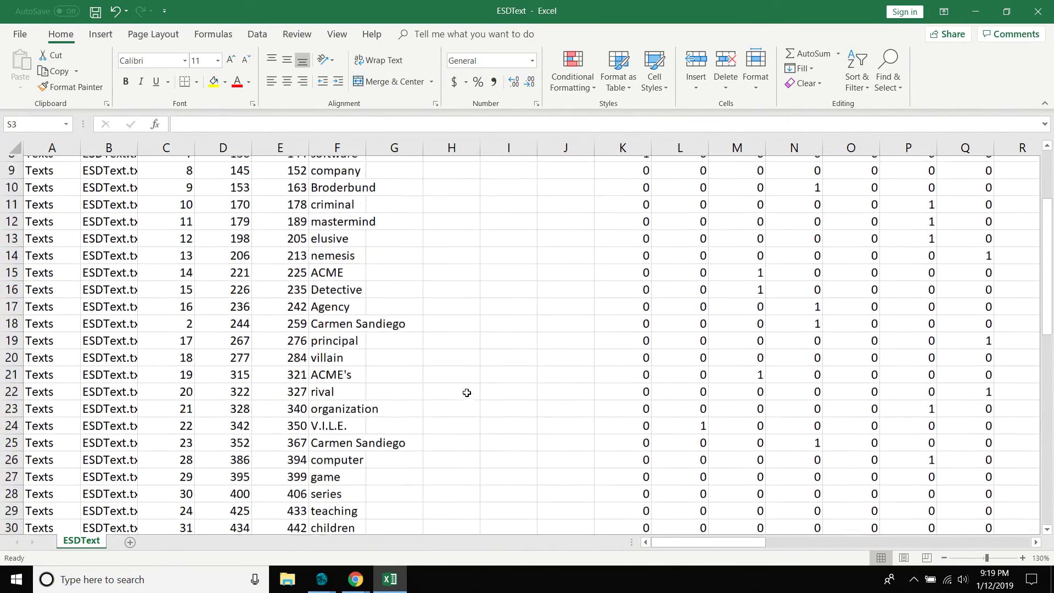
scroll(466, 392, "down", 3)
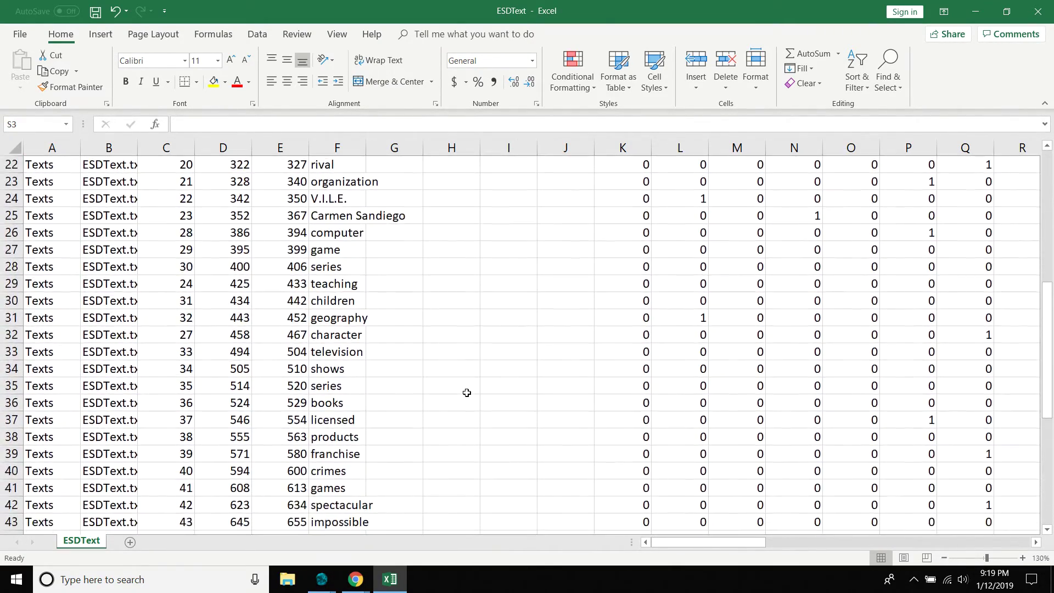
left_click(320, 449)
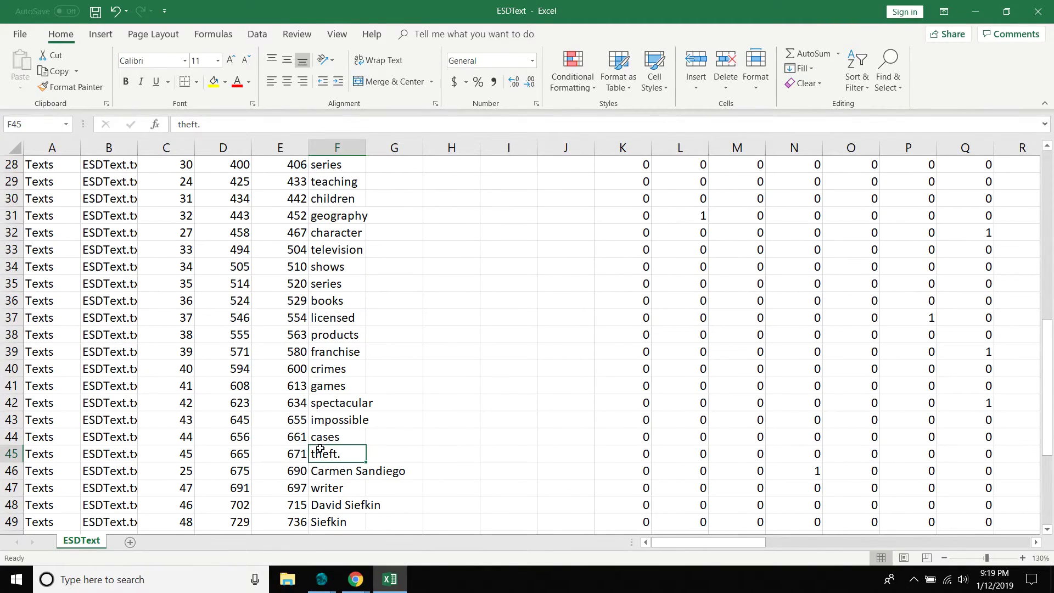
Insert a blank row at row 46, directly below the "theft." row, to separate the two paragraphs.
left_click(6, 471)
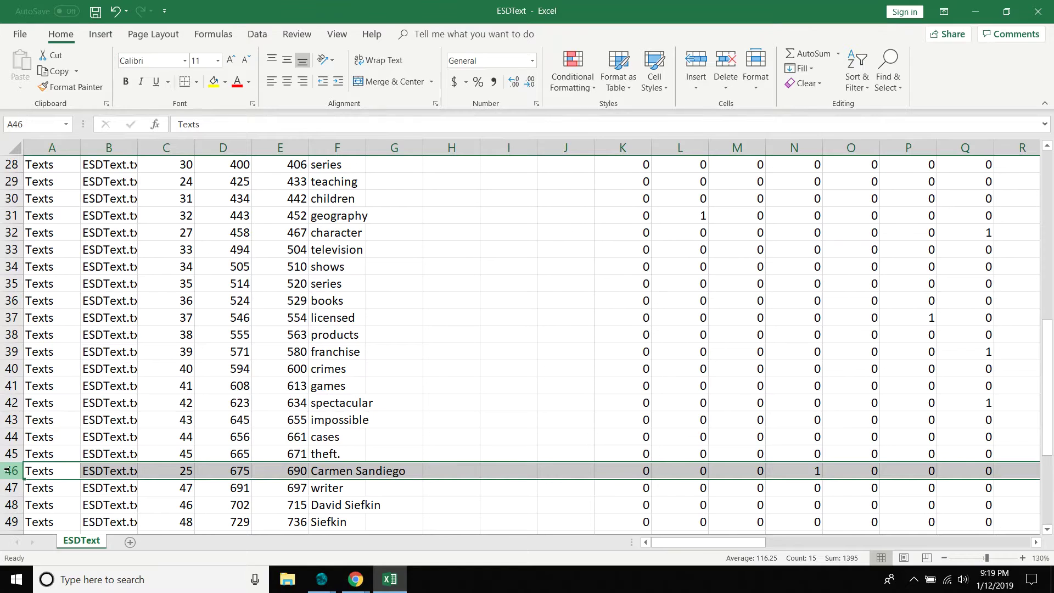
left_click(9, 454)
right_click(14, 455)
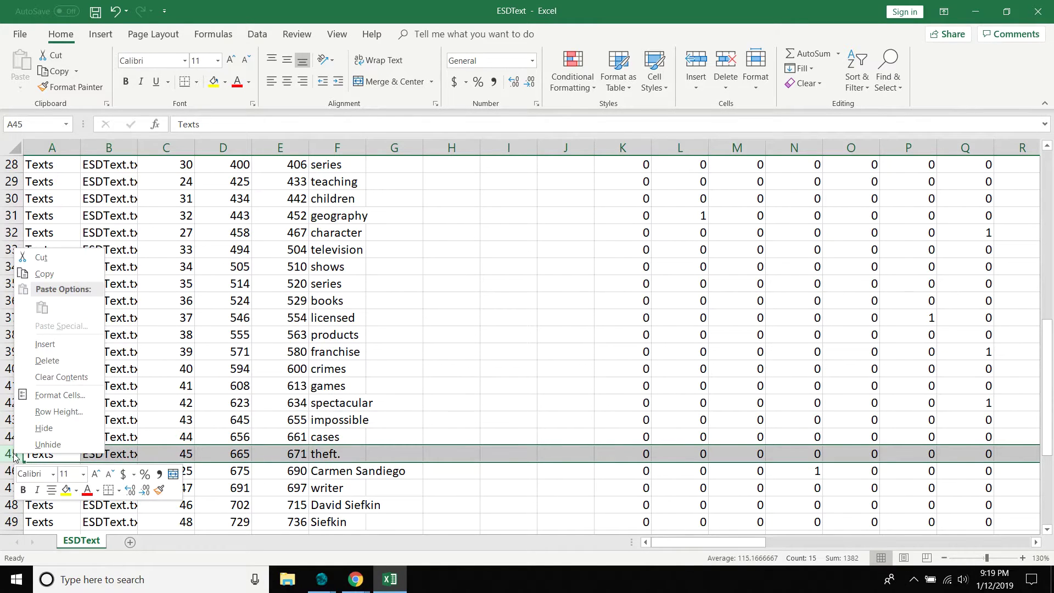
left_click(9, 474)
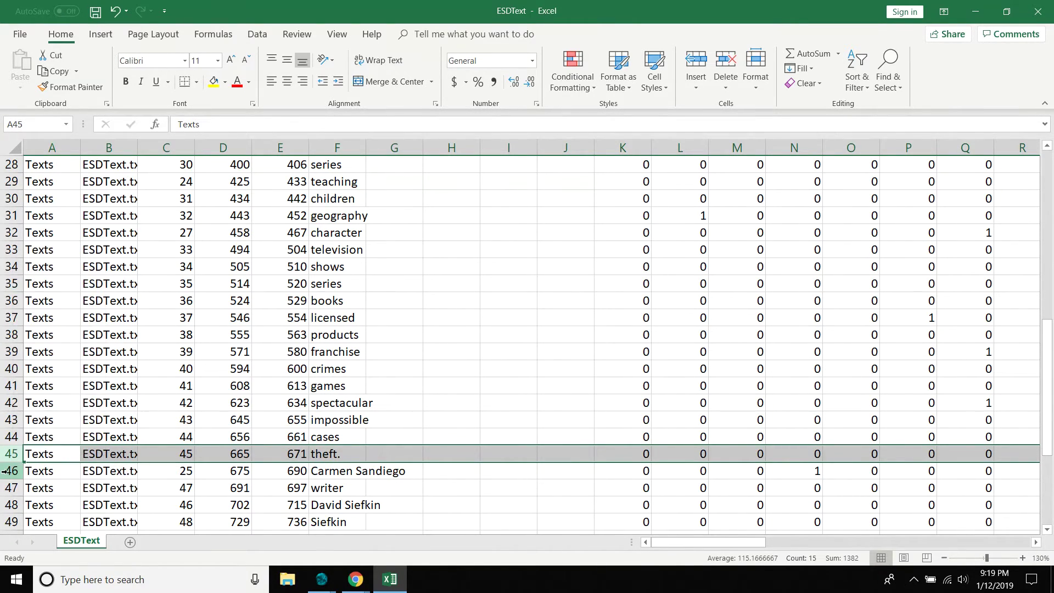
right_click(9, 473)
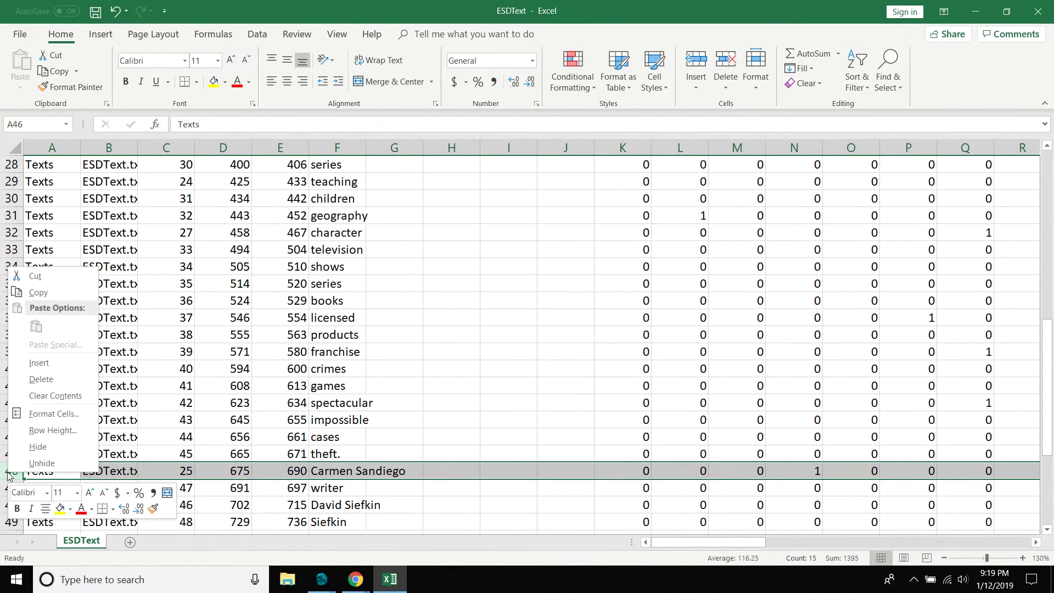
left_click(65, 364)
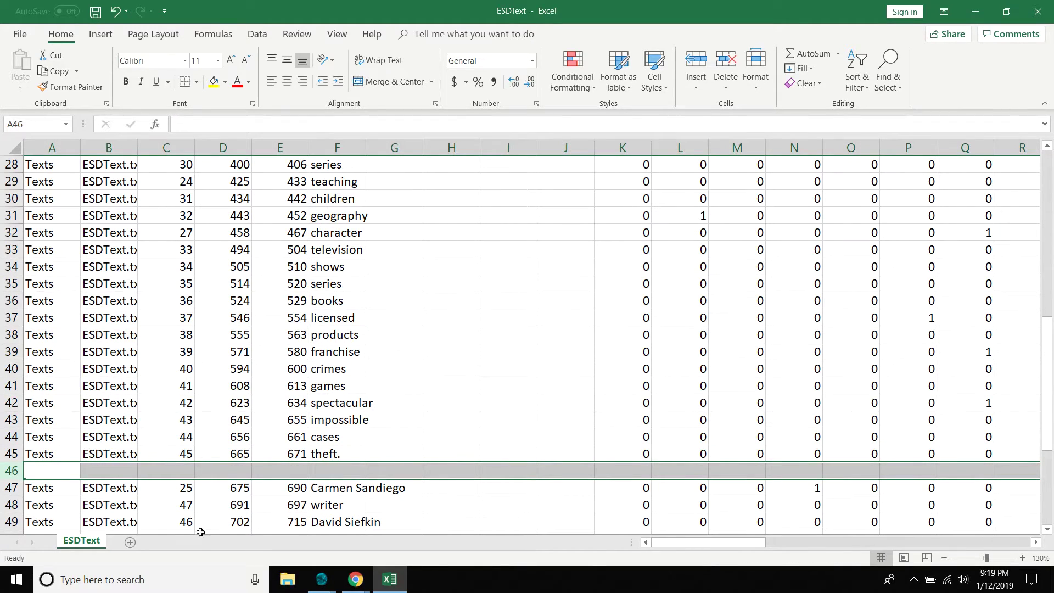
Enter the header "Text-Time" in cell S2, in the blank column directly before ESD Strength.
left_click(824, 471)
key("Right")
key("Right")
key("Right")
key("Right")
key("Right")
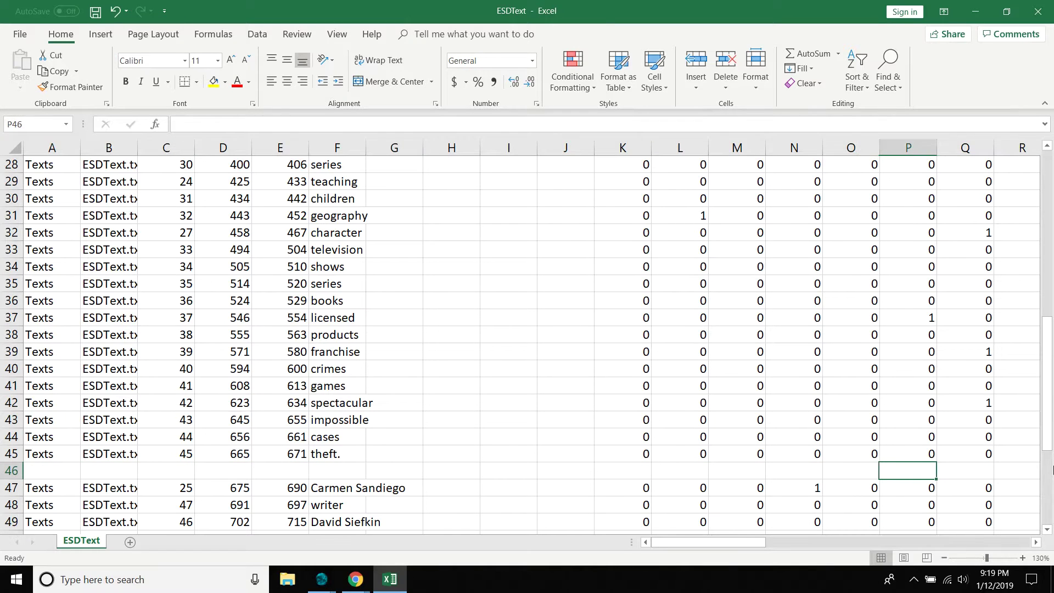
key("Right")
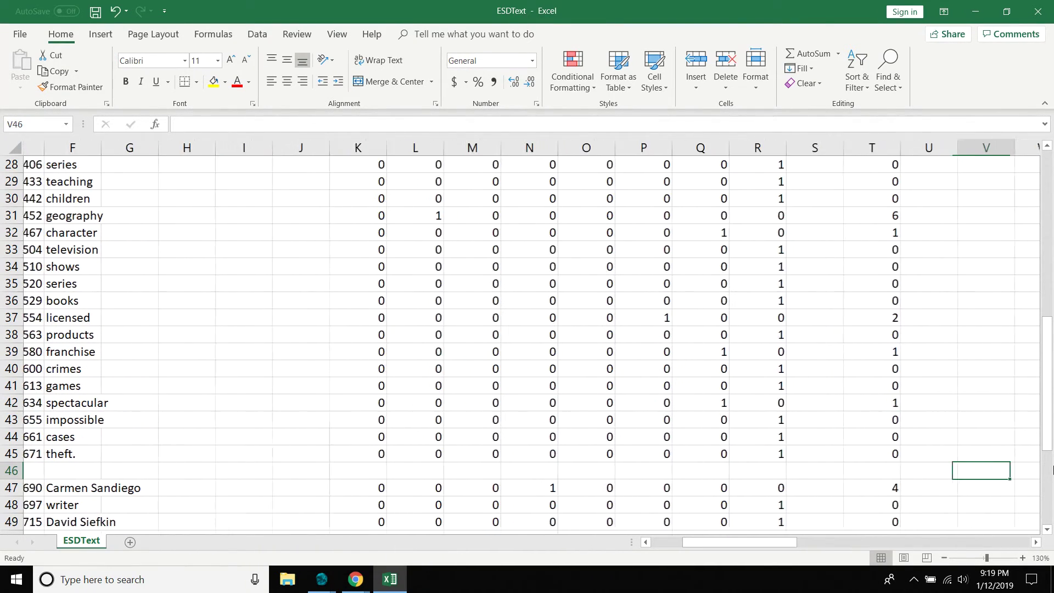
key("Left")
key("Left")
key("Up")
key("Up")
key("Up")
key("Up")
key("Up")
key("Up")
key("Up")
key("Up")
key("Up")
key("Up")
key("Up")
key("Up")
key("Up")
key("Up")
key("Up")
key("Up")
key("Up")
key("Up")
key("Up")
key("Up")
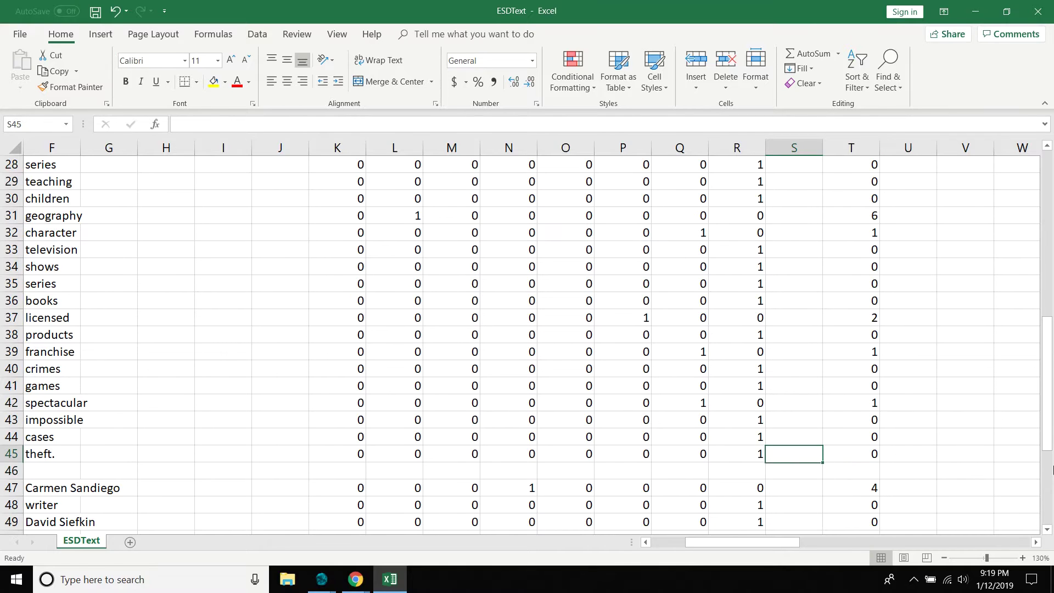
key("Up")
key("Up")
key("Up")
key("Up")
key("Up")
key("Up")
key("Up")
key("Up")
key("Up")
key("Up")
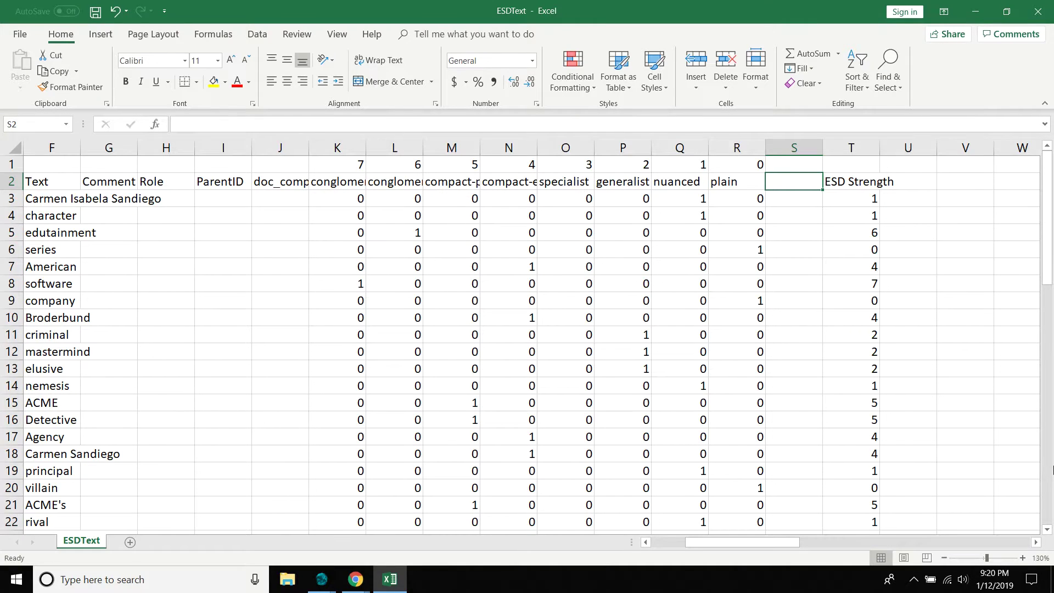
type("Text")
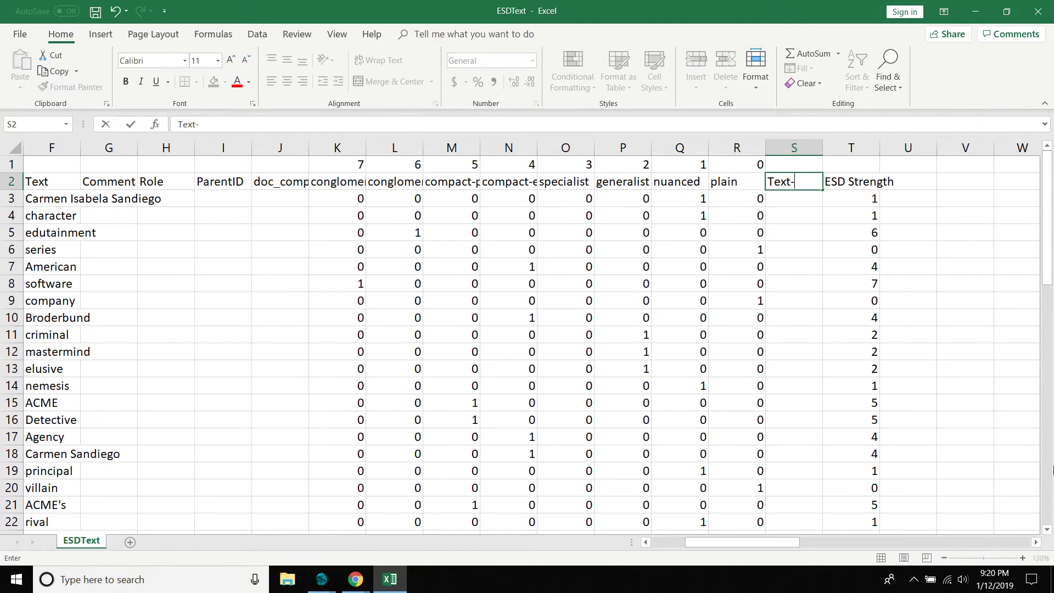
type("-Time")
key("Return")
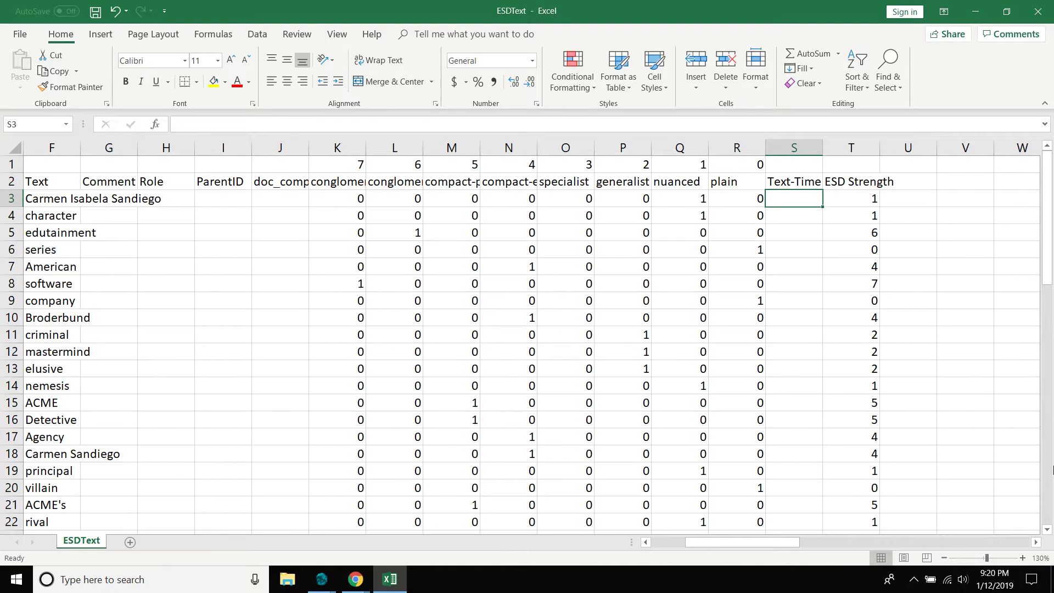
Start the Text-Time numbering by entering 1 in cell S3 and 2 in cell S4.
key("Down")
key("Up")
type("1")
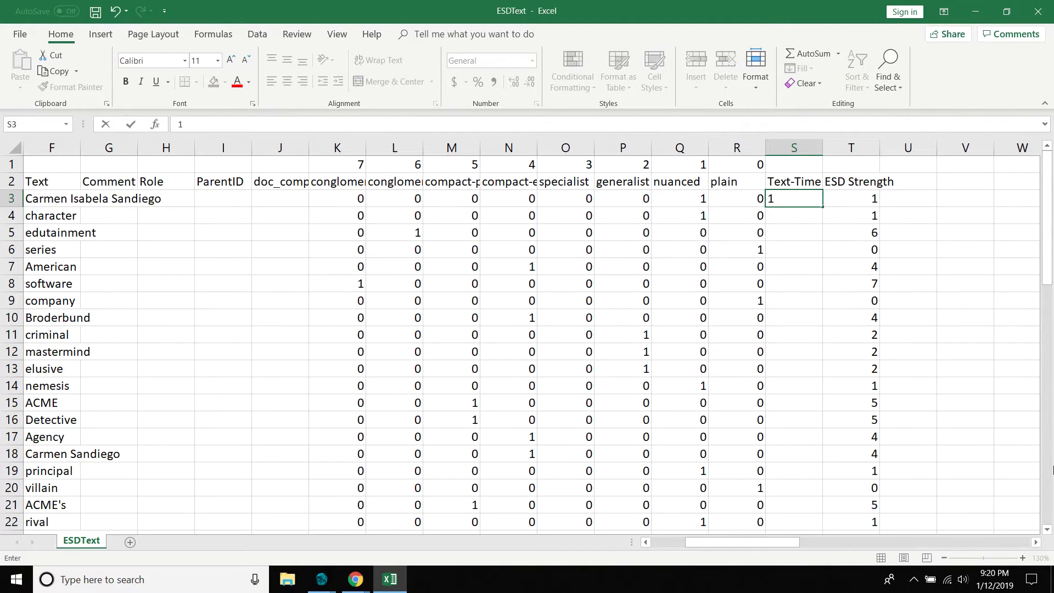
key("Return")
type("2")
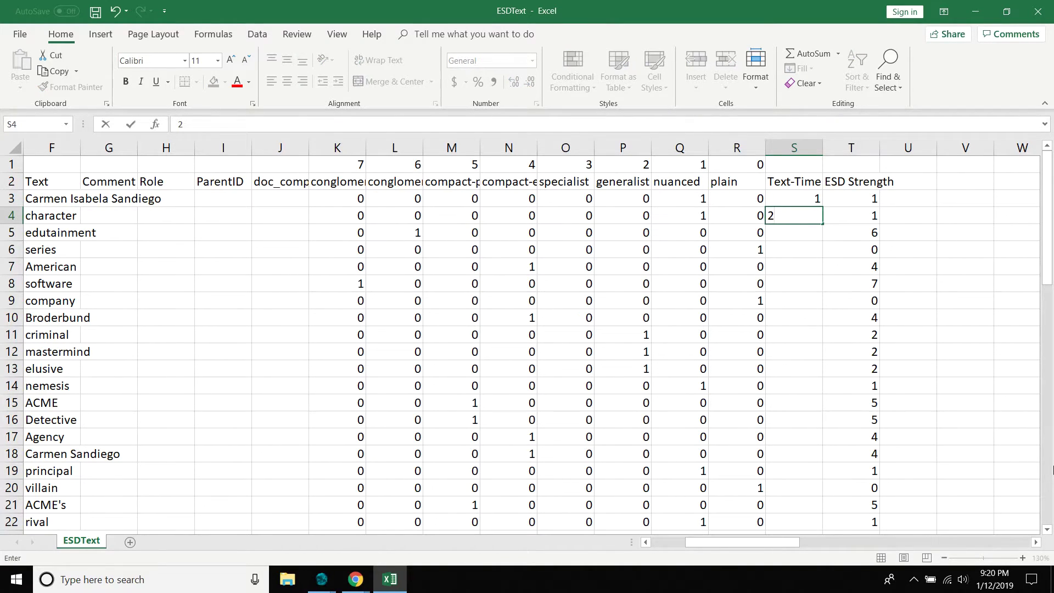
key("Return")
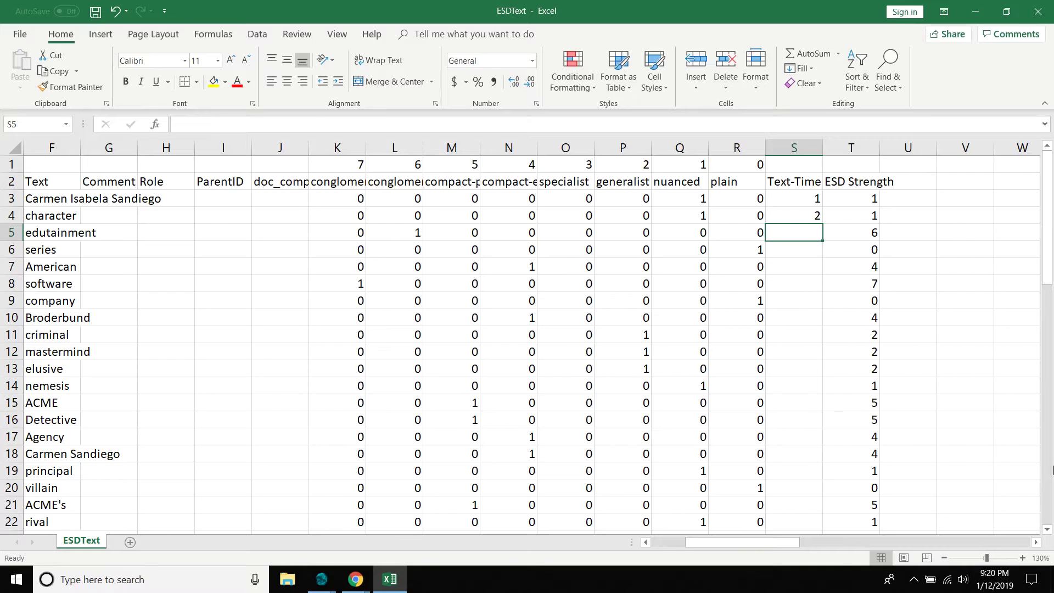
Extend the 1, 2 number series down the Text-Time column to the last word in row 61.
left_click(812, 198)
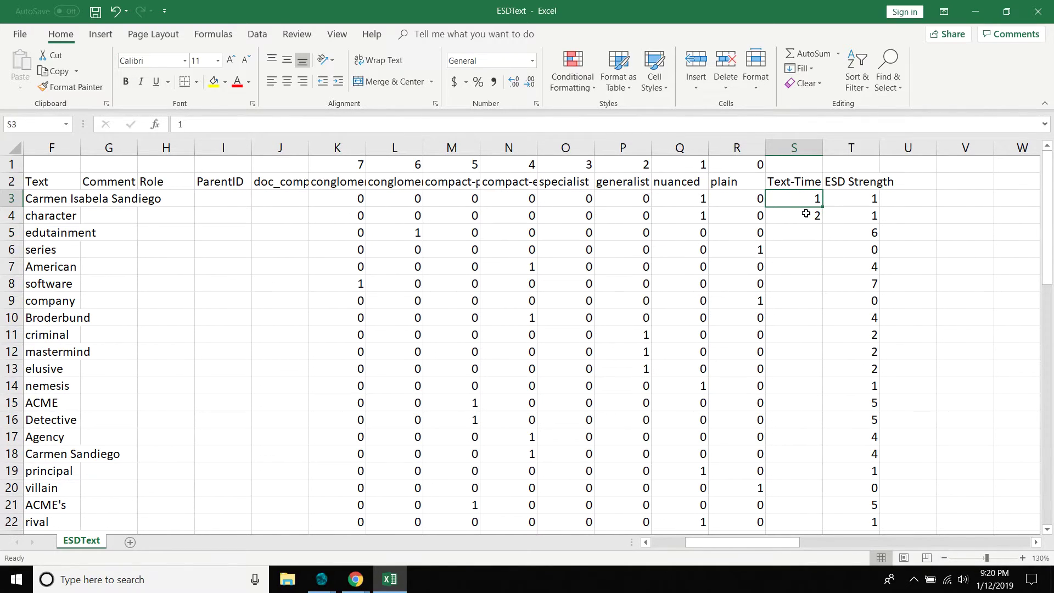
left_click(807, 215, "shift")
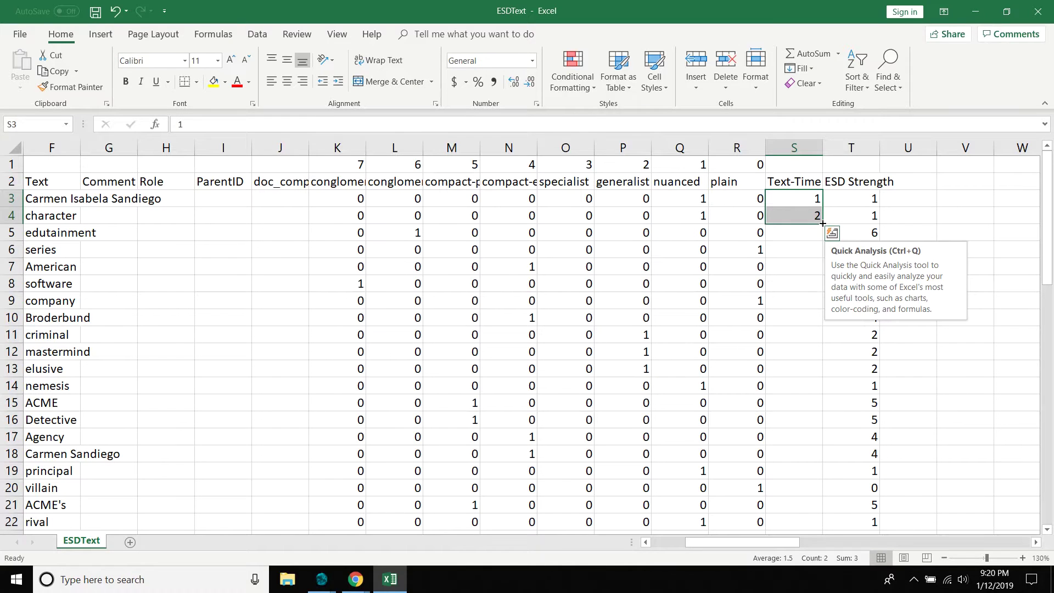
left_click_drag(822, 223, 823, 512)
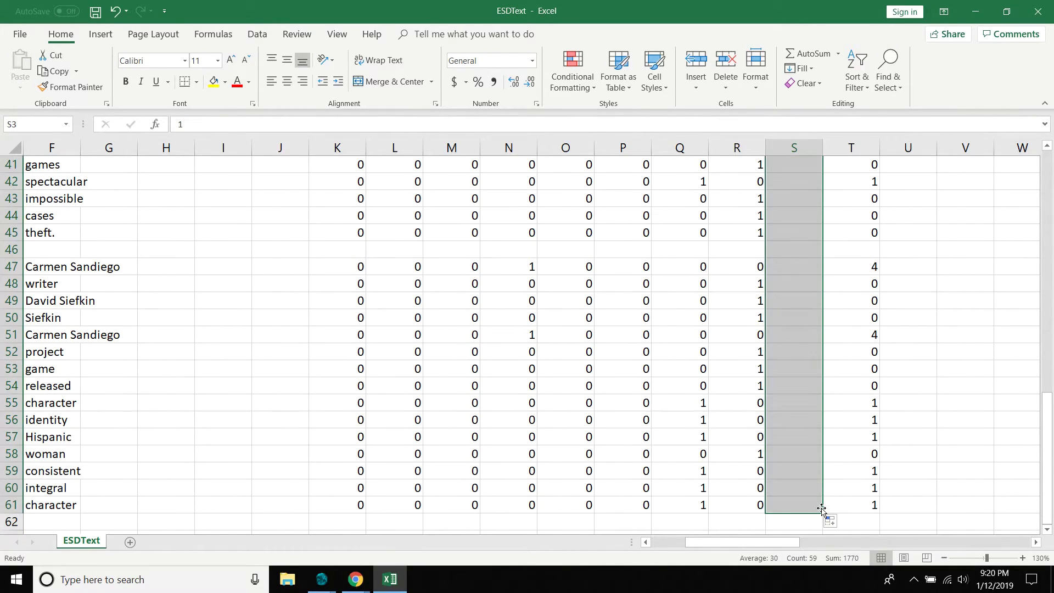
Check the Text-Time numbering over the whole column, including the blank separator row 46.
left_click(801, 427)
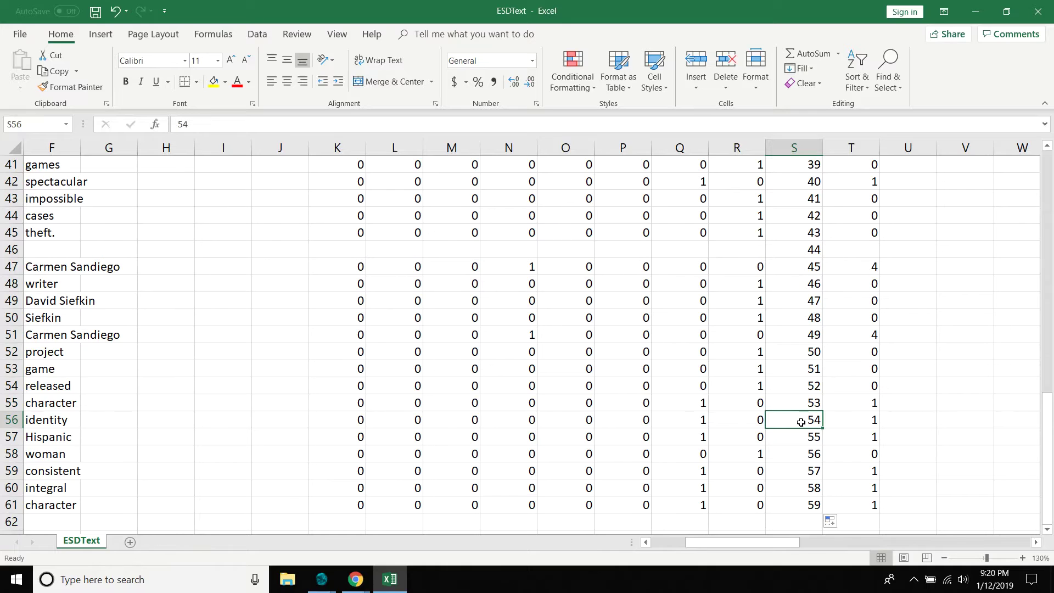
scroll(801, 423, "up", 5)
scroll(801, 423, "up", 8)
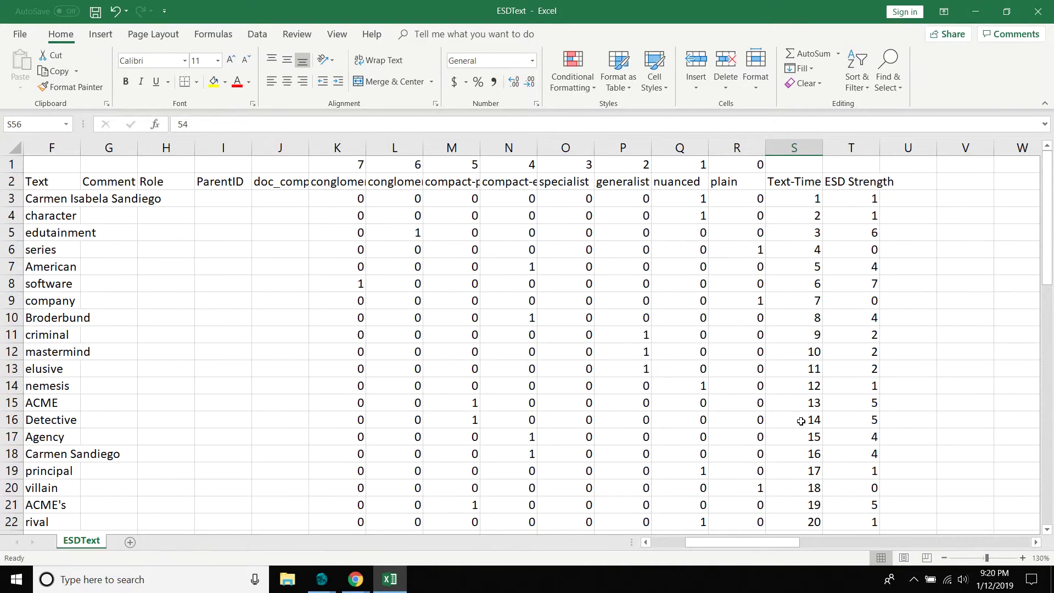
scroll(815, 258, "down", 11)
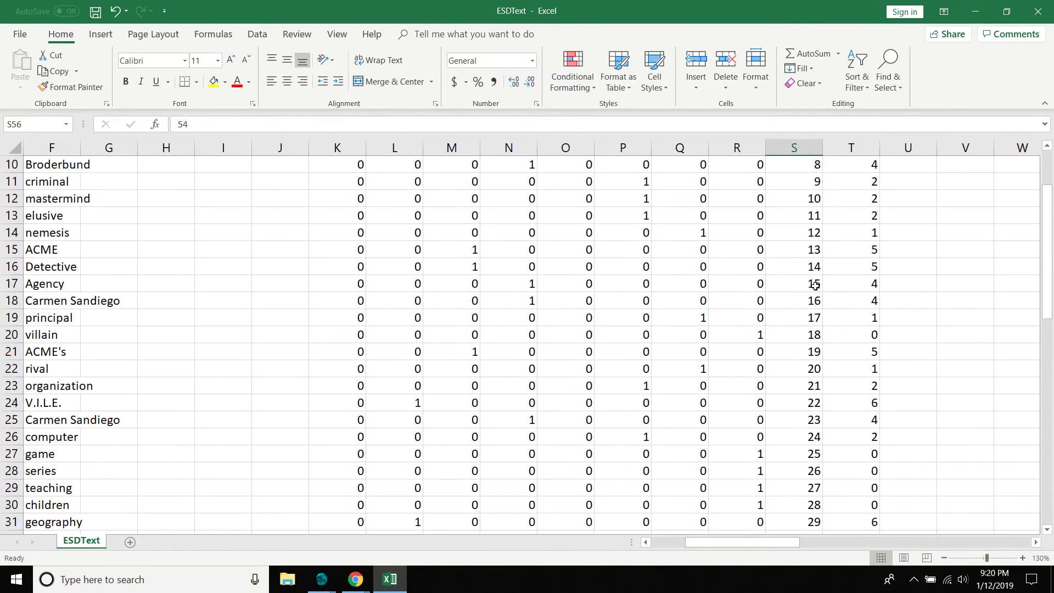
scroll(817, 292, "down", 1)
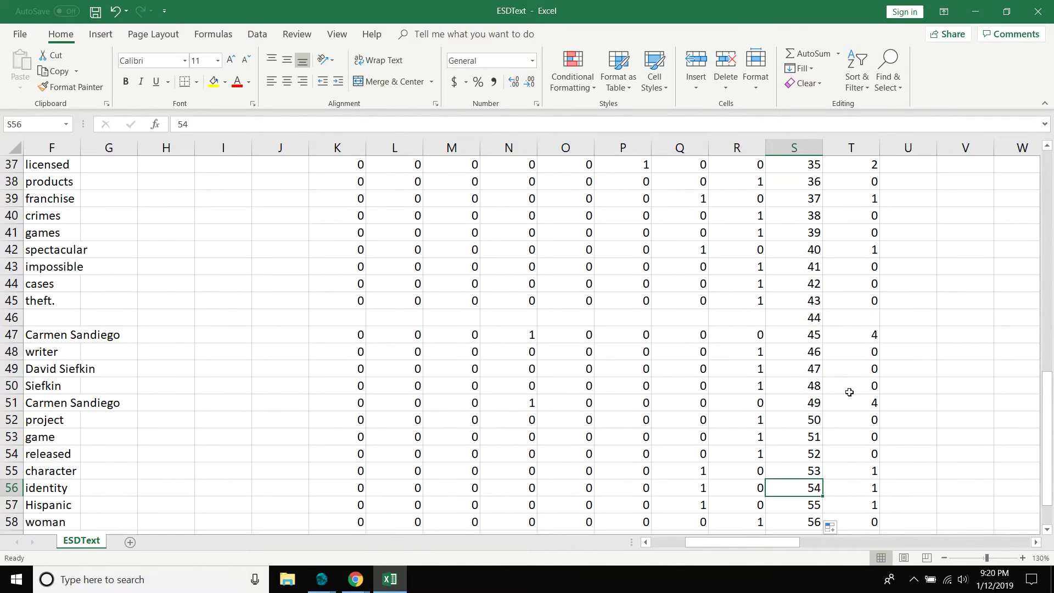
left_click(809, 317)
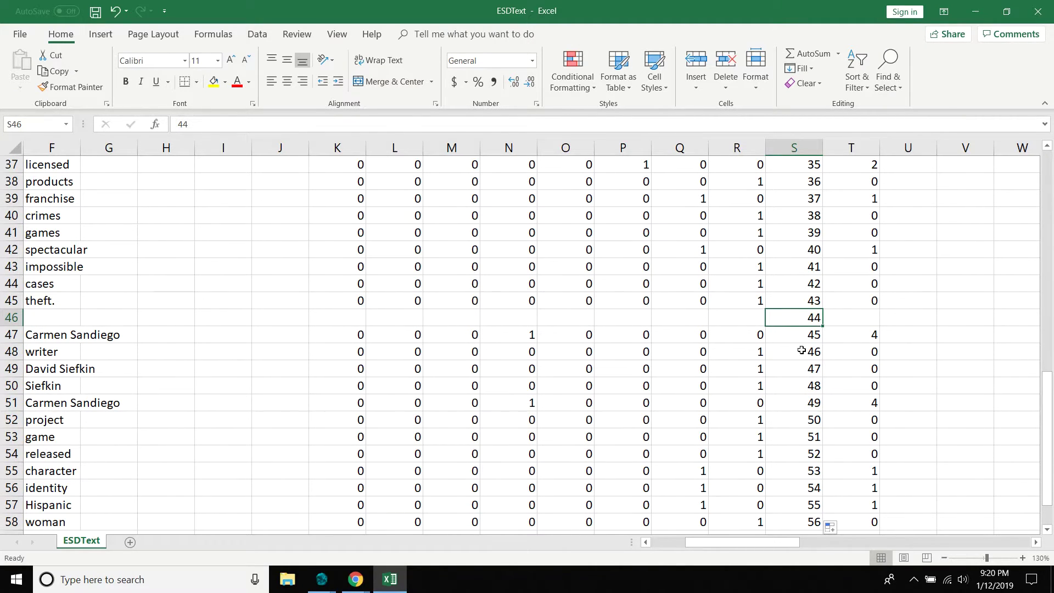
scroll(802, 352, "up", 11)
scroll(801, 358, "up", 1)
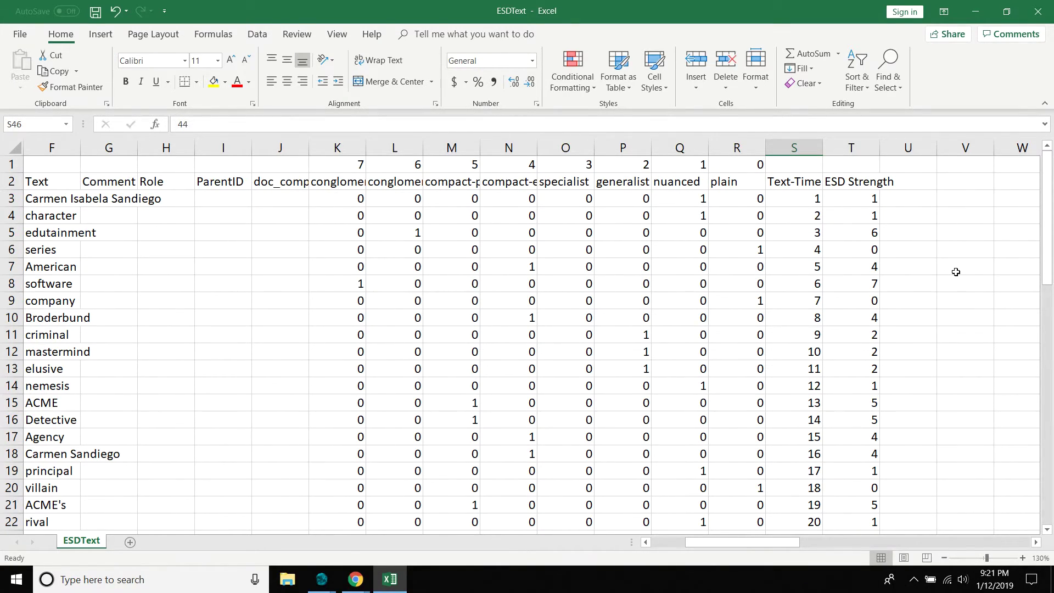
Step down the Text-Time column from its header through the first words and compare it with ESD Strength.
left_click(800, 184)
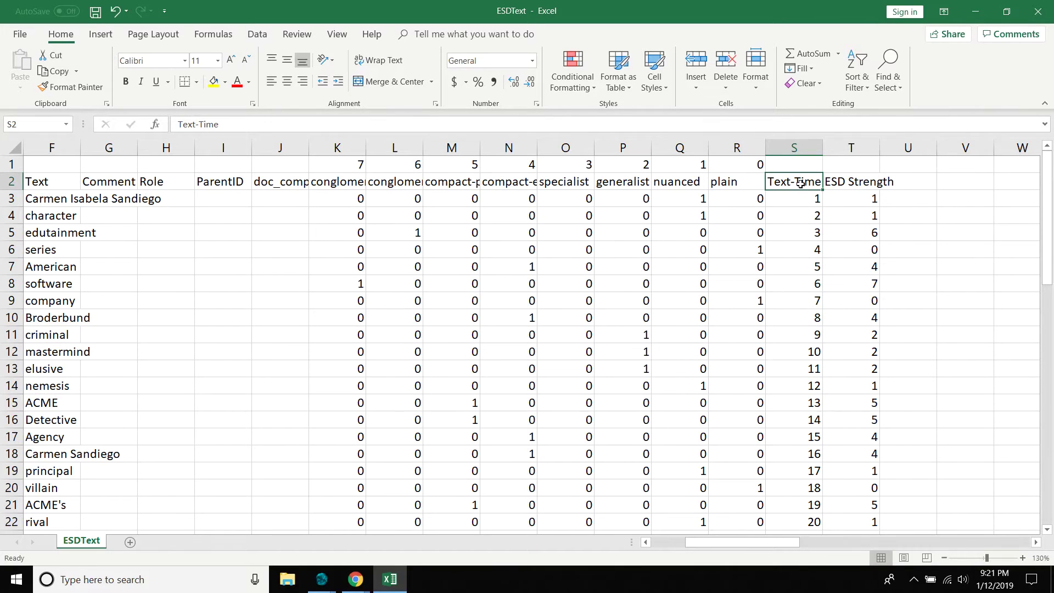
key("Down")
key("Down")
key("Down")
key("Down")
key("Down")
key("Down")
key("Down")
key("Down")
key("Down")
key("Down")
key("Down")
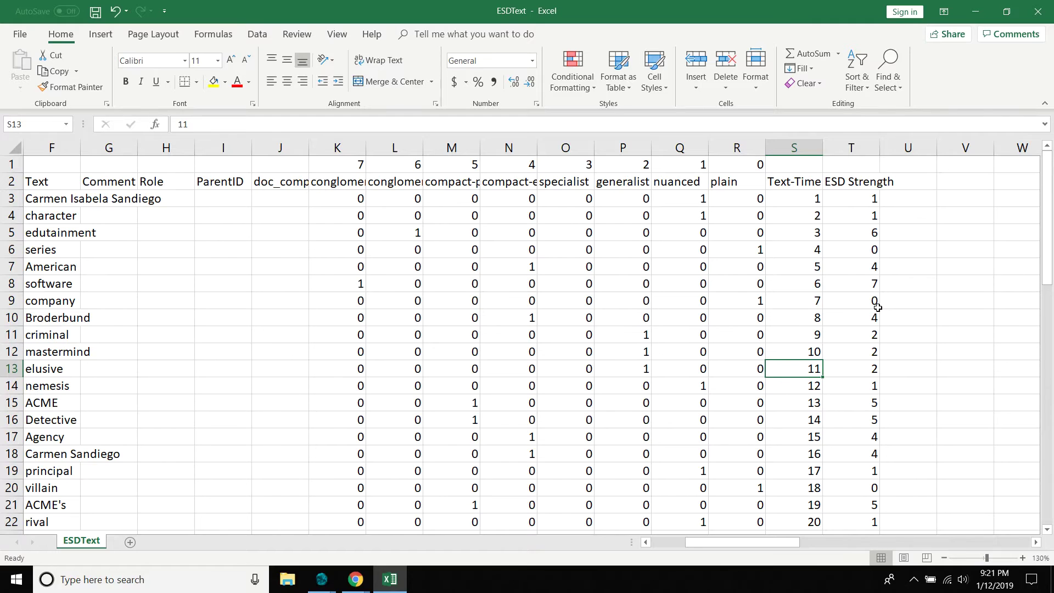
left_click(792, 185)
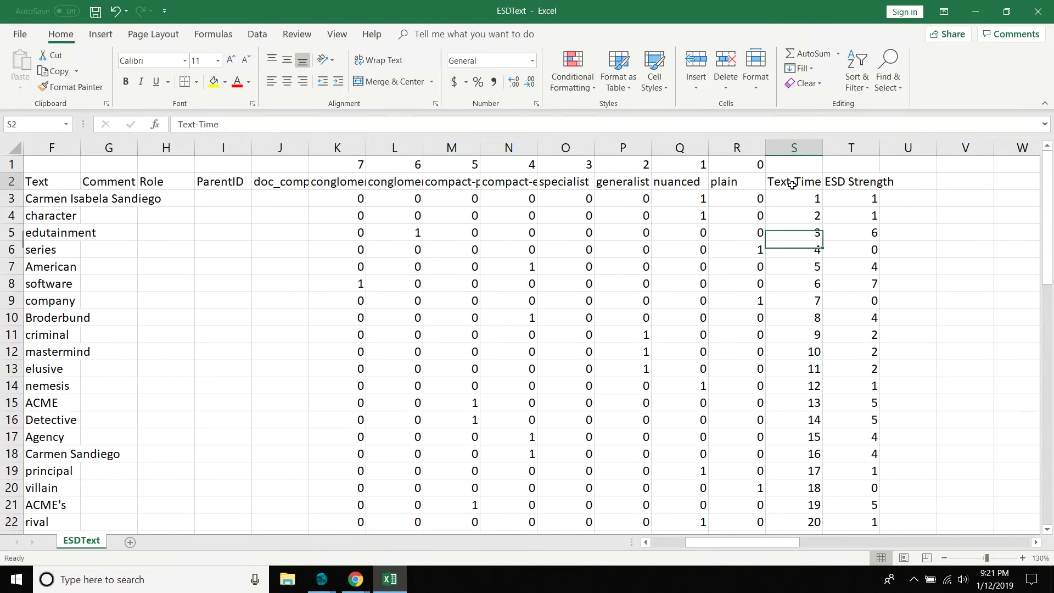
key("Down")
key("Down")
key("Down")
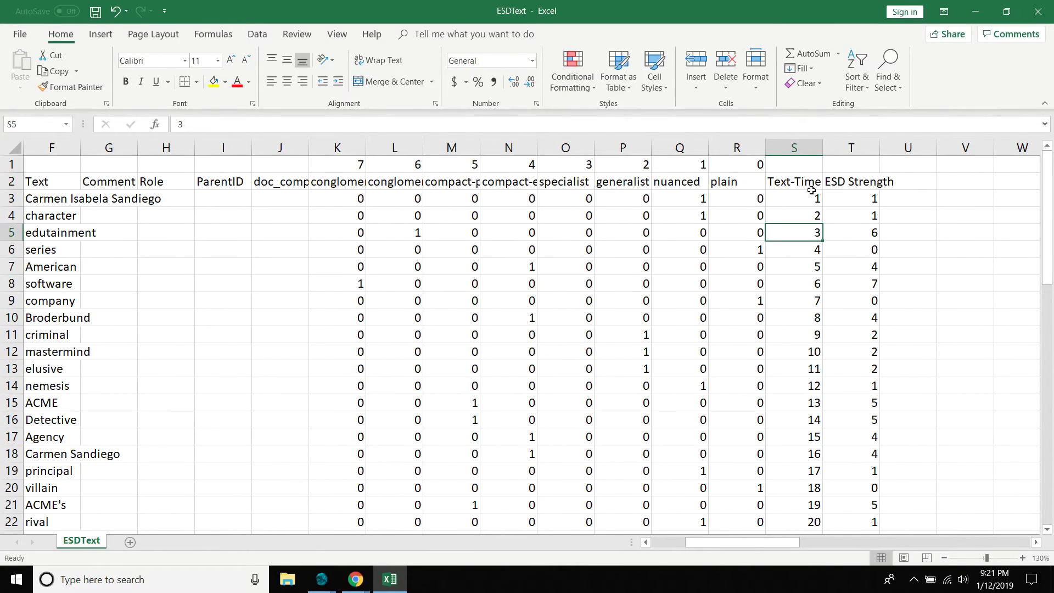
Insert a Scatter with Smooth Lines chart from the Text-Time and ESD Strength data in S2:T61.
left_click_drag(810, 185, 867, 376)
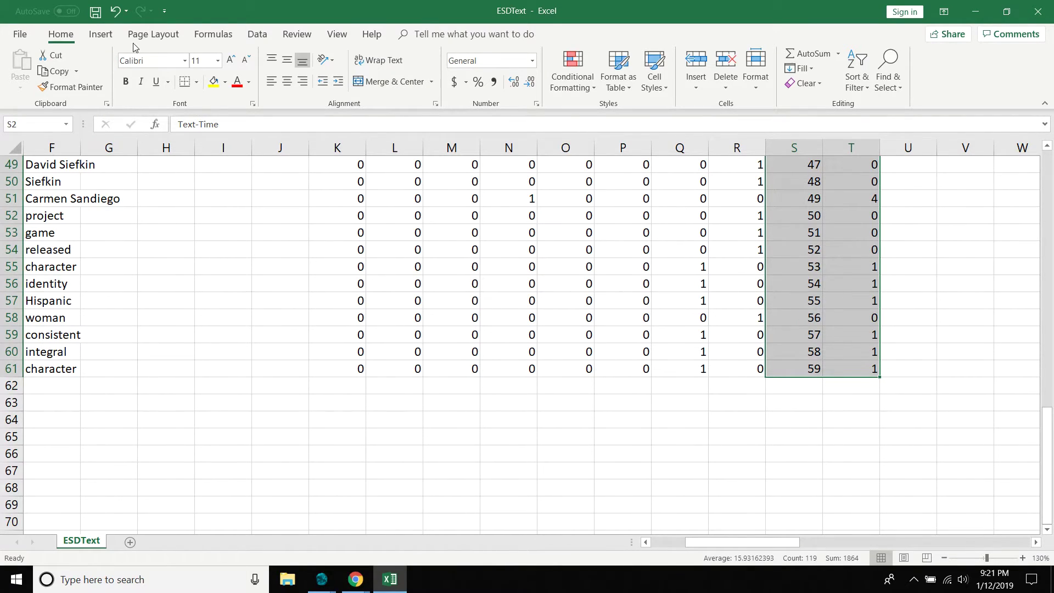
left_click(108, 37)
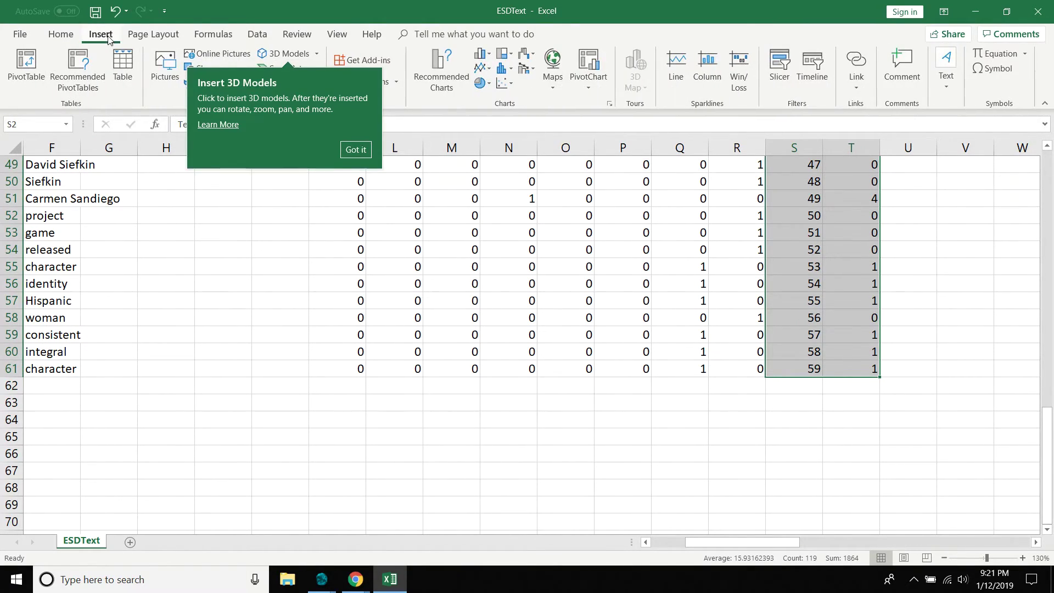
left_click(355, 149)
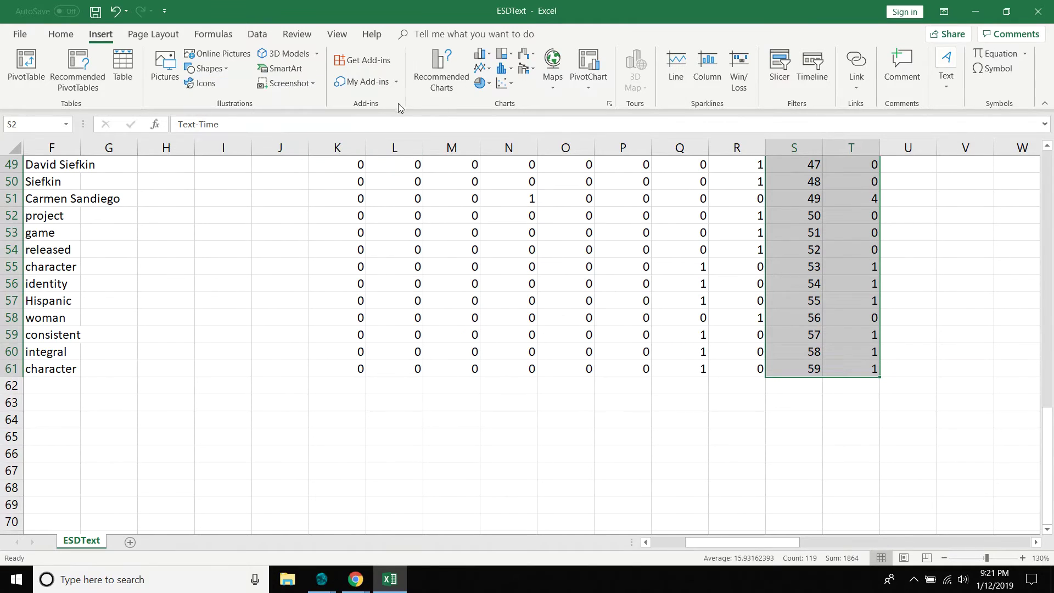
left_click(510, 85)
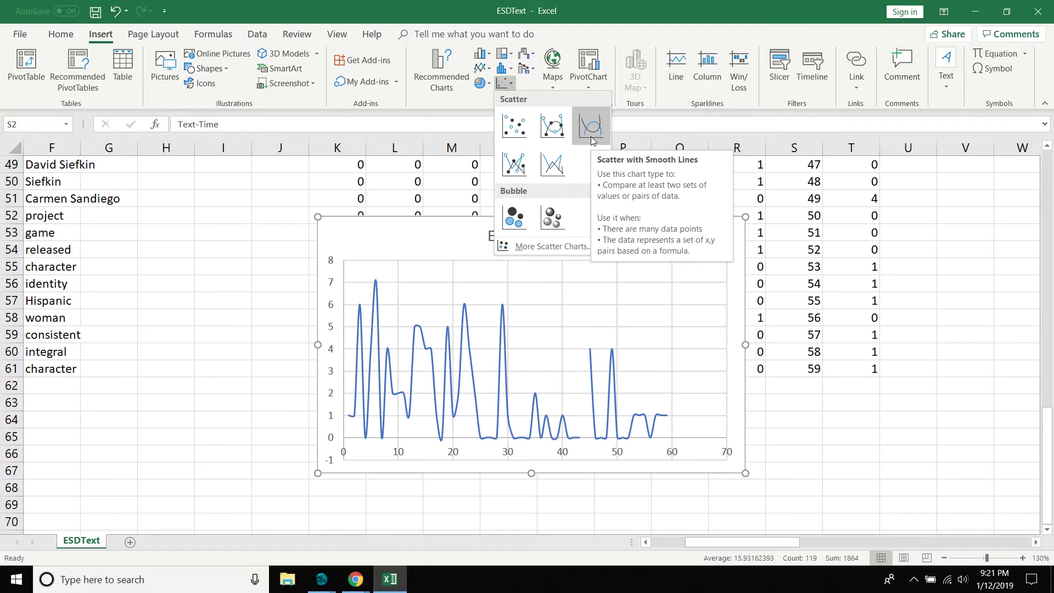
left_click(591, 140)
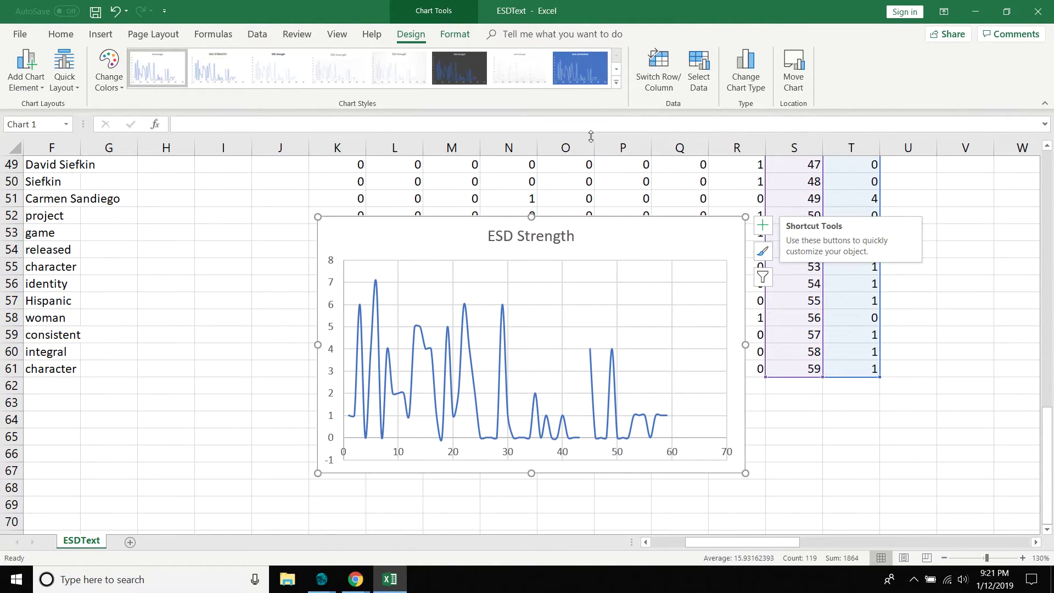
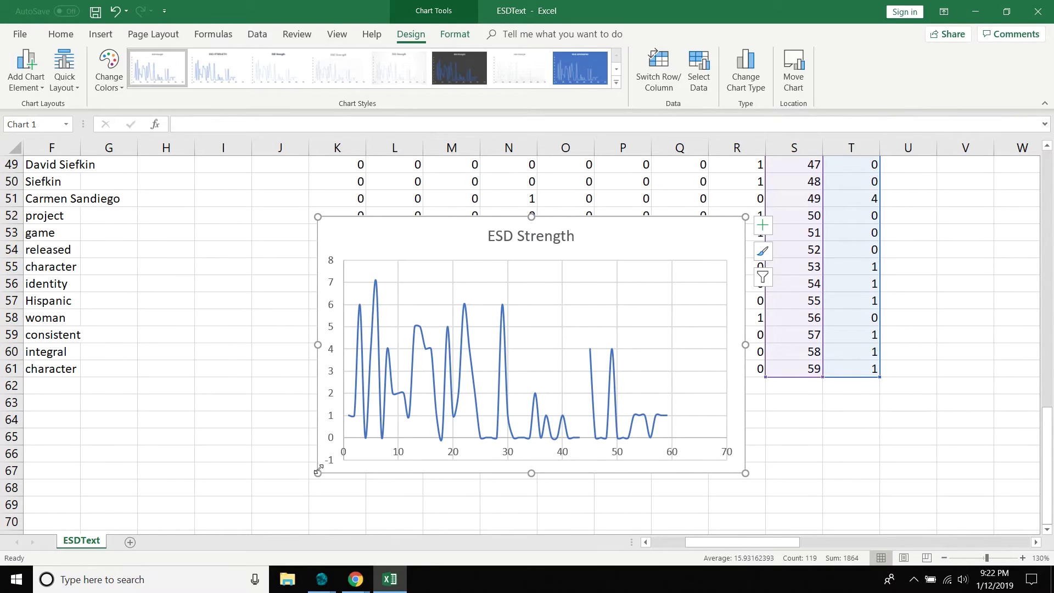
Enlarge the ESD Strength chart from its lower-left corner and narrow its plot area from the left edge to free space beside the vertical axis.
left_click_drag(318, 471, 252, 511)
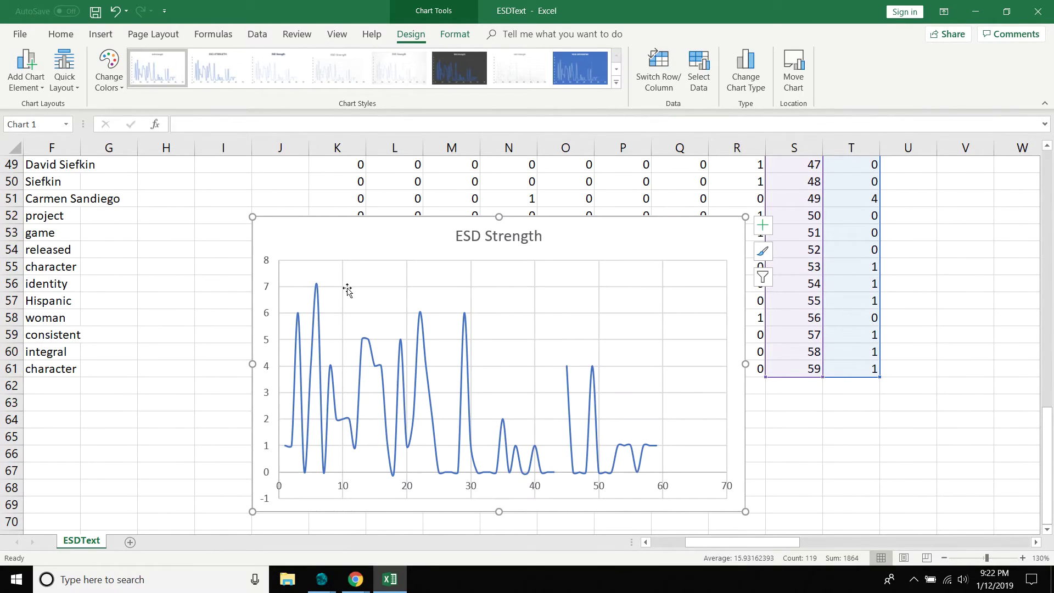
left_click(282, 310)
left_click_drag(280, 379, 314, 383)
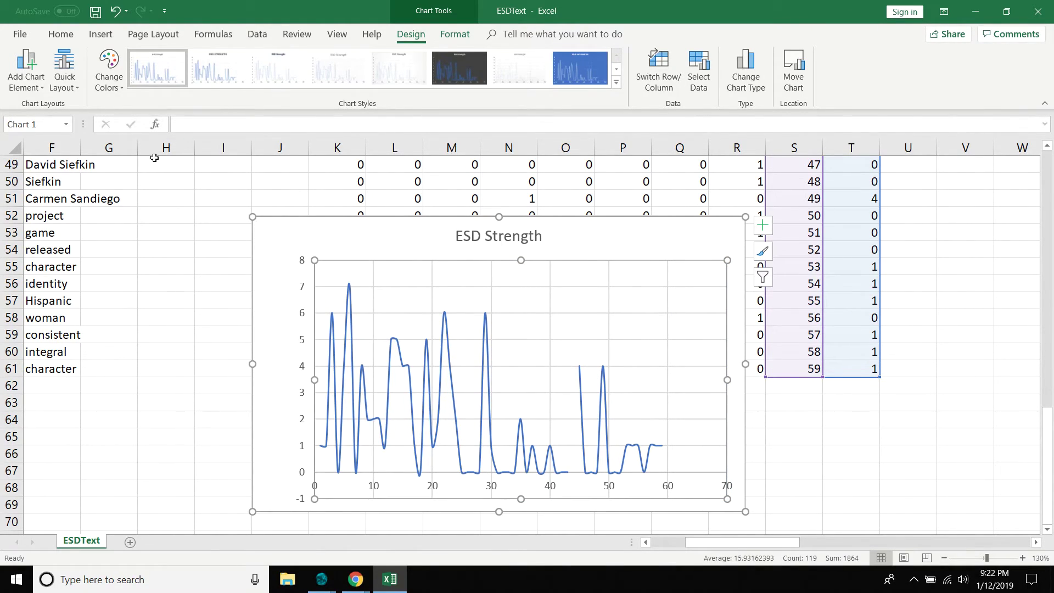
Draw a small text box inside the chart over the vertical-axis value 7, about 0.24" high and 0.37" wide.
left_click(59, 37)
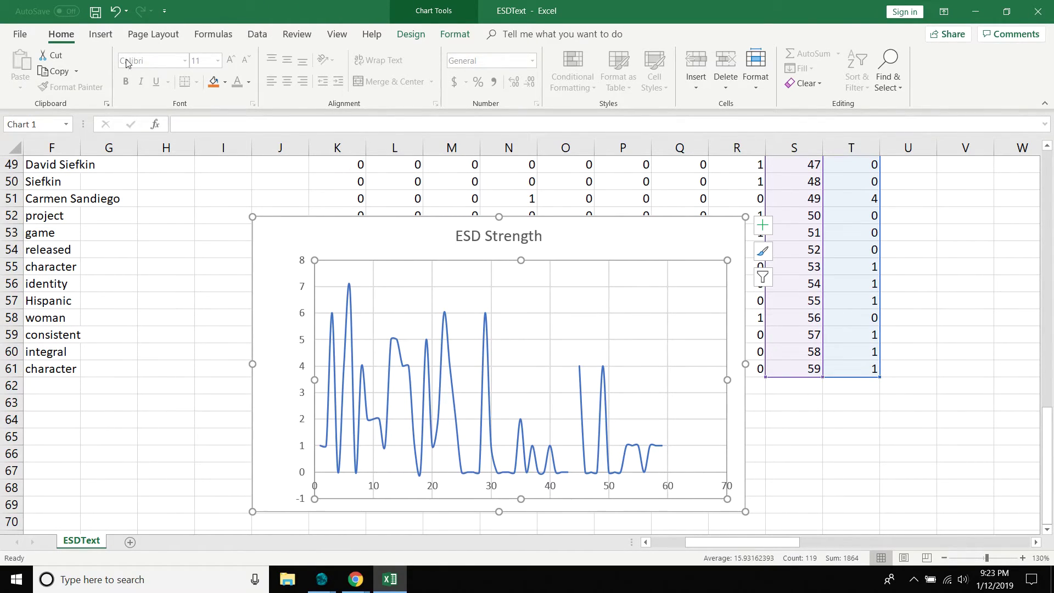
left_click(101, 37)
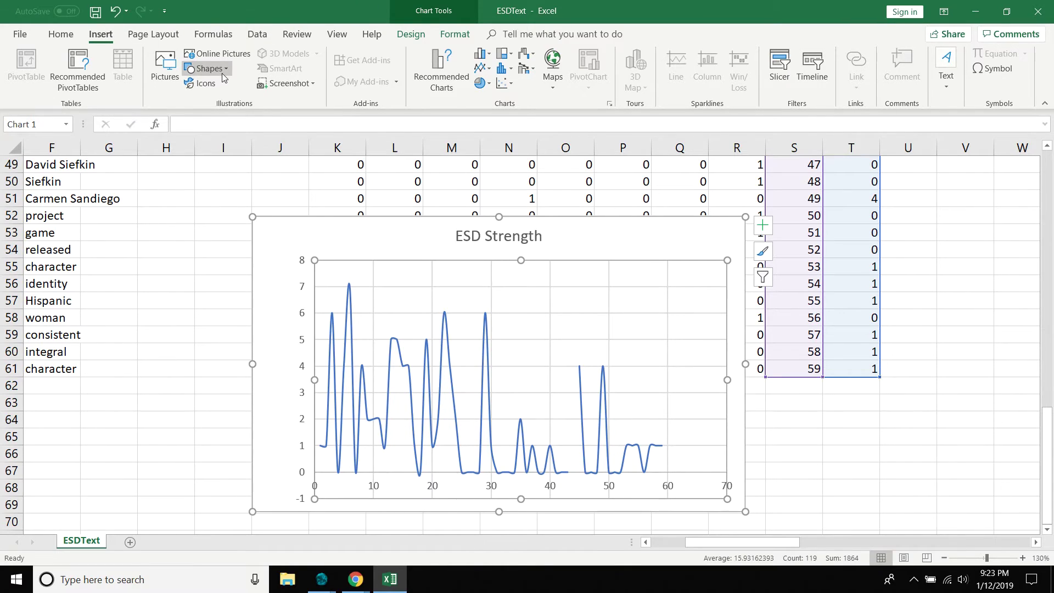
left_click(206, 69)
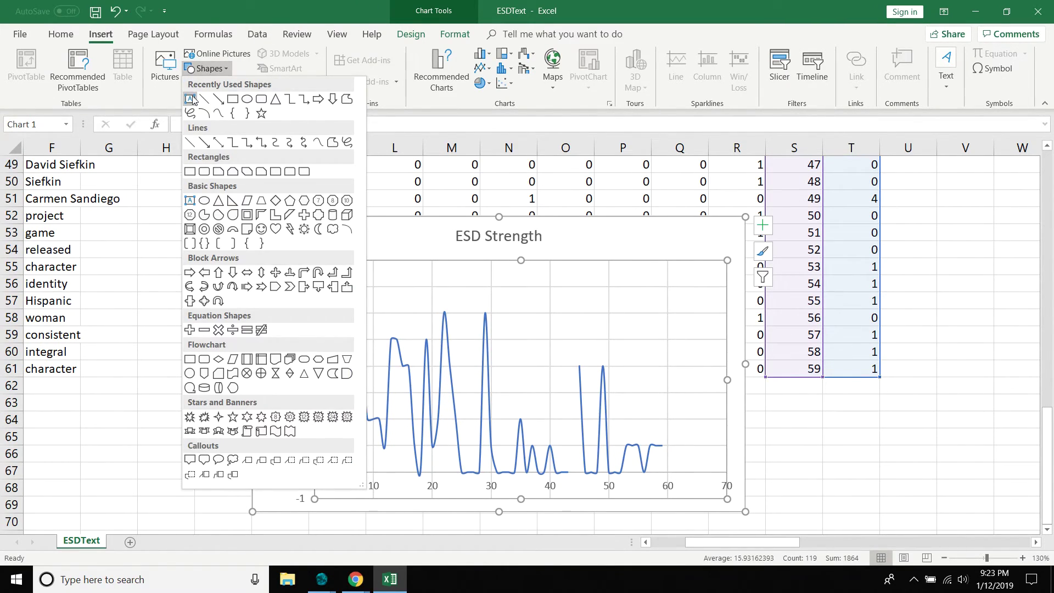
left_click(190, 98)
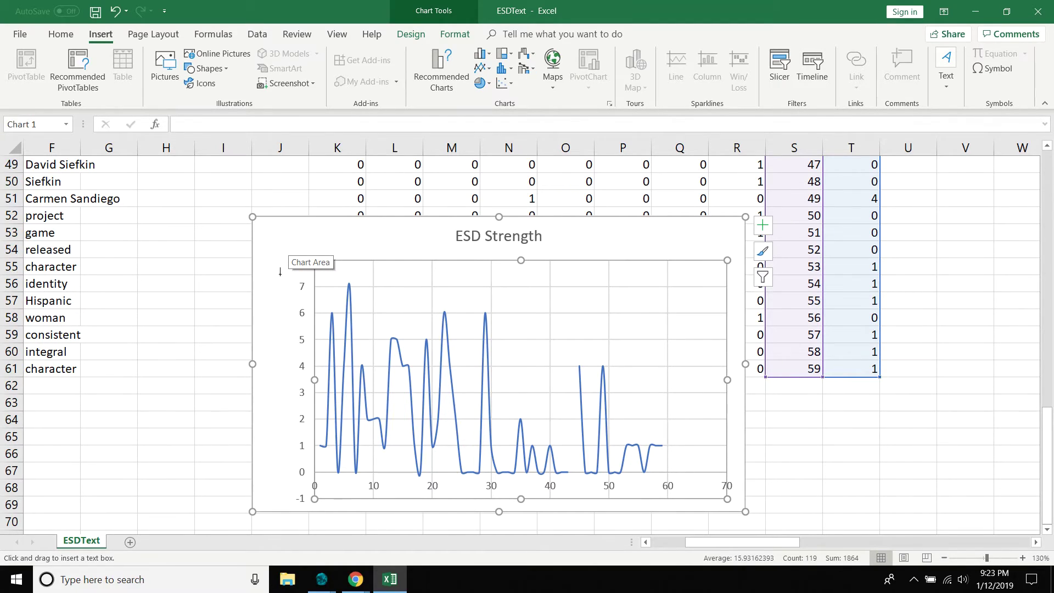
left_click_drag(280, 273, 311, 294)
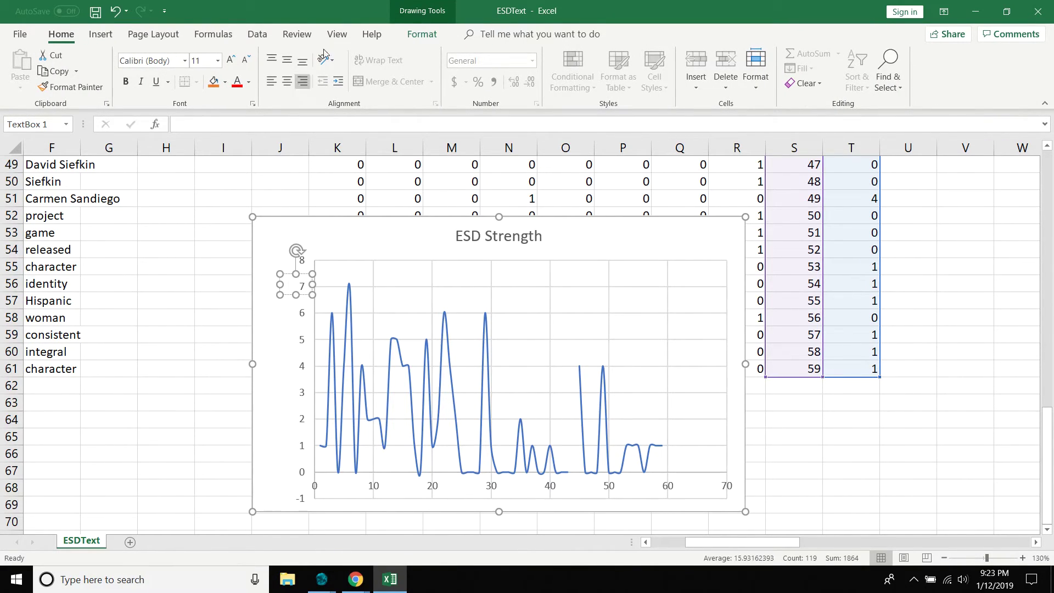
Fill the text box white to cover the axis number, enter "+++" and widen the box to about 0.46".
left_click(423, 34)
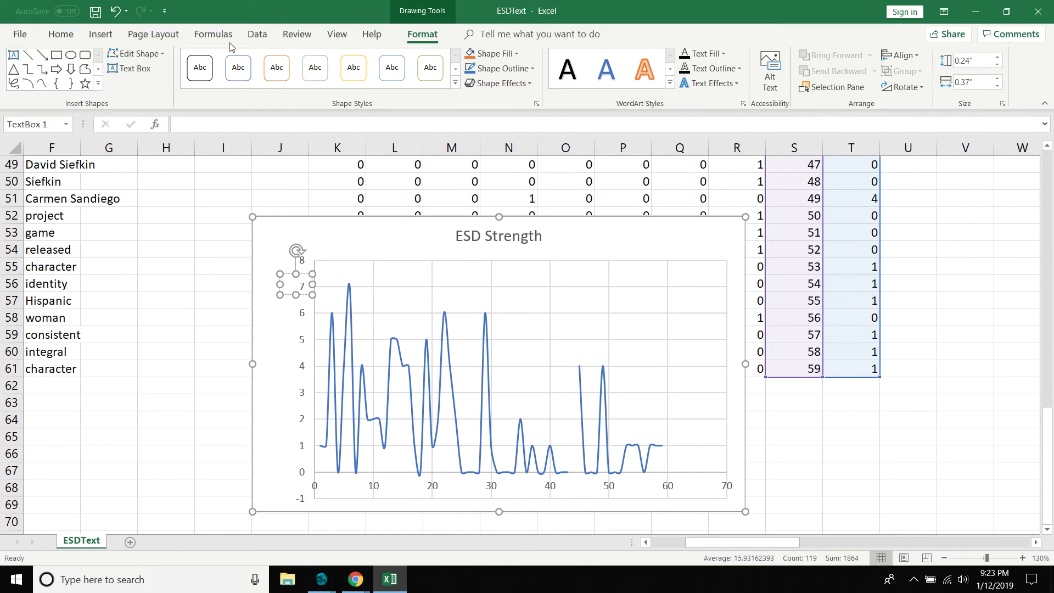
left_click(493, 55)
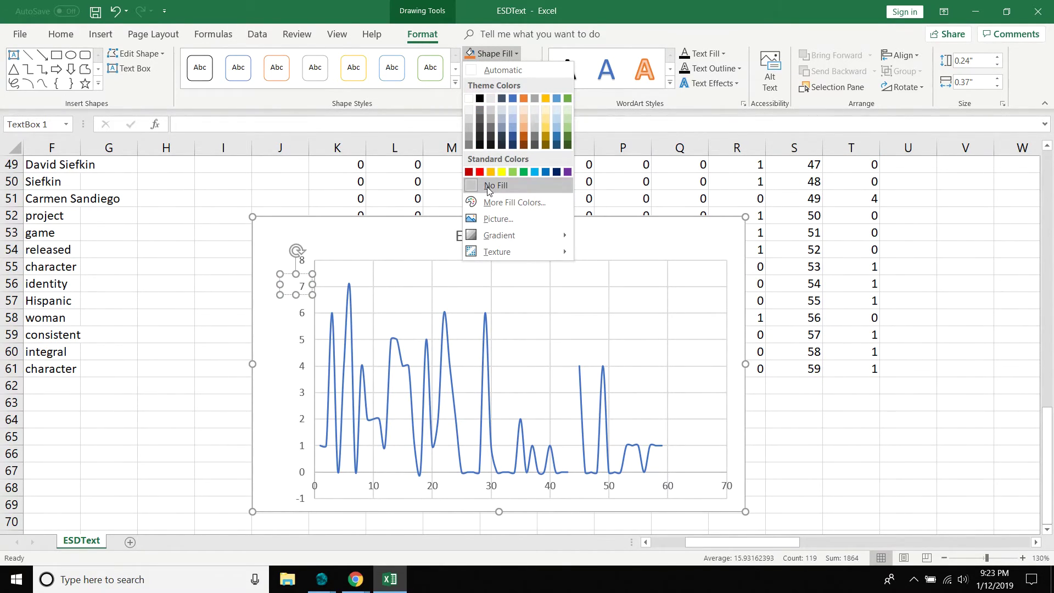
left_click(469, 98)
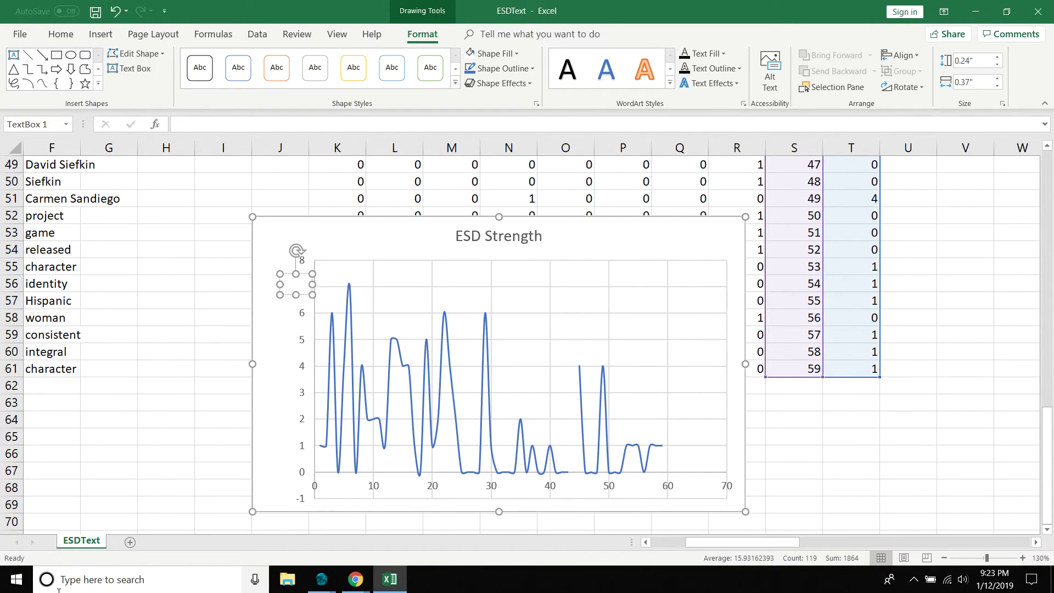
type("+")
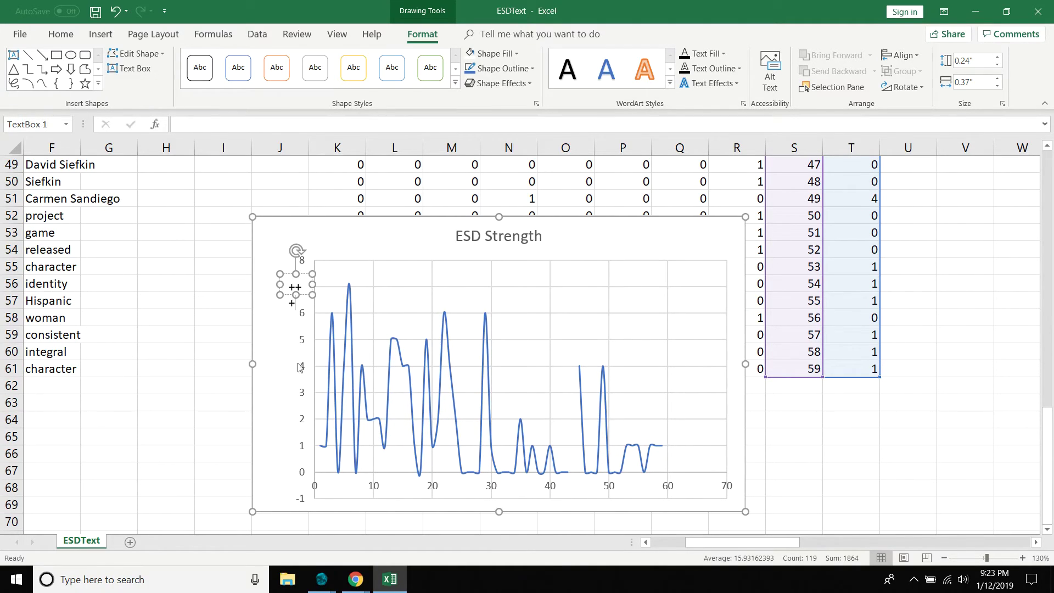
left_click_drag(280, 283, 273, 284)
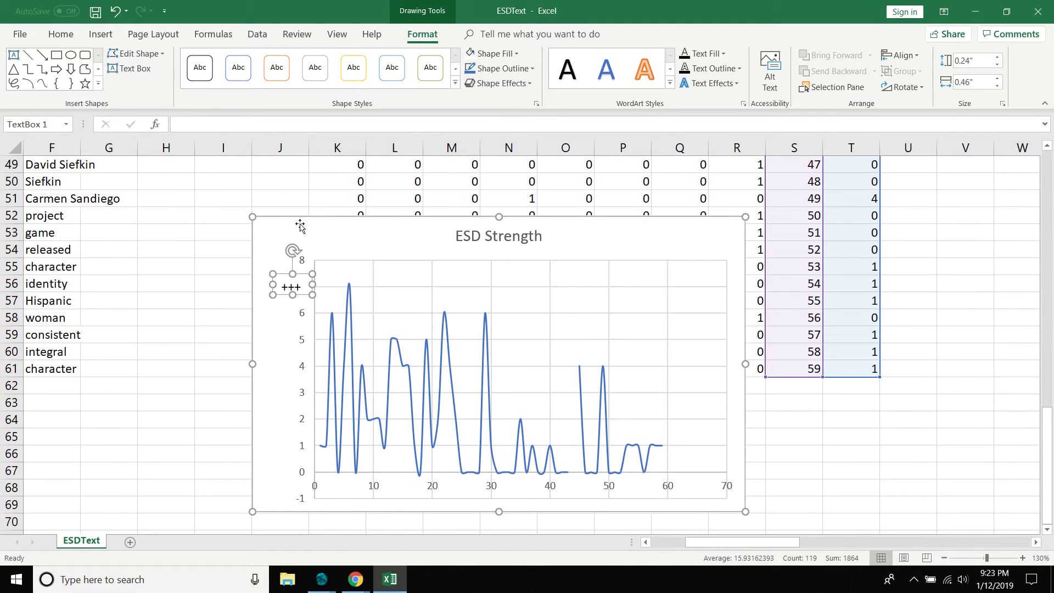
Duplicate the "+++" label over axis value 6, shorten its text to "++" and narrow the box to about 0.37".
left_click(300, 274)
key("ctrl+c")
key("ctrl+v")
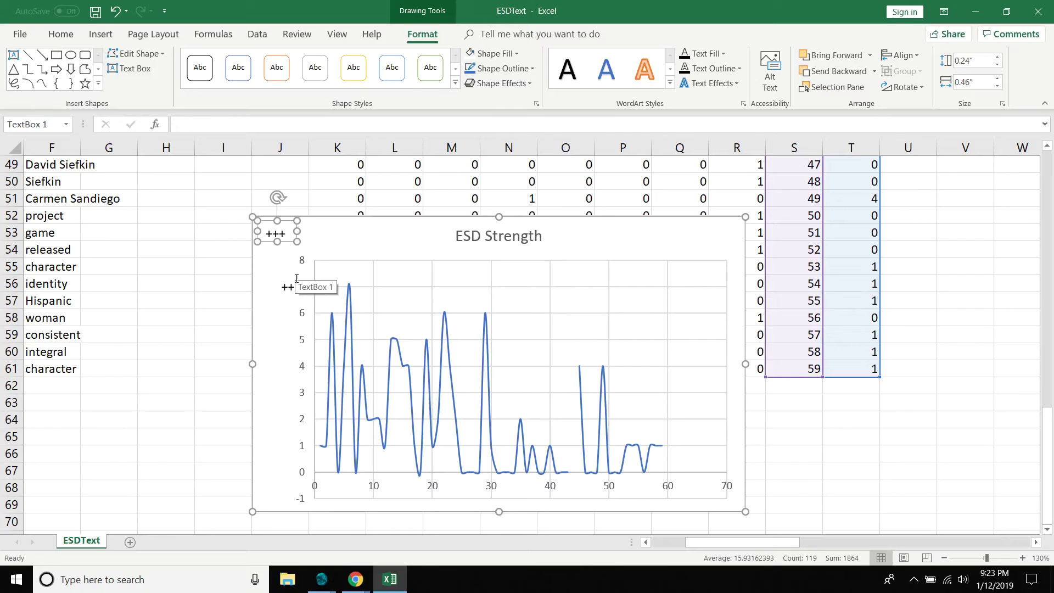
left_click_drag(280, 235, 301, 318)
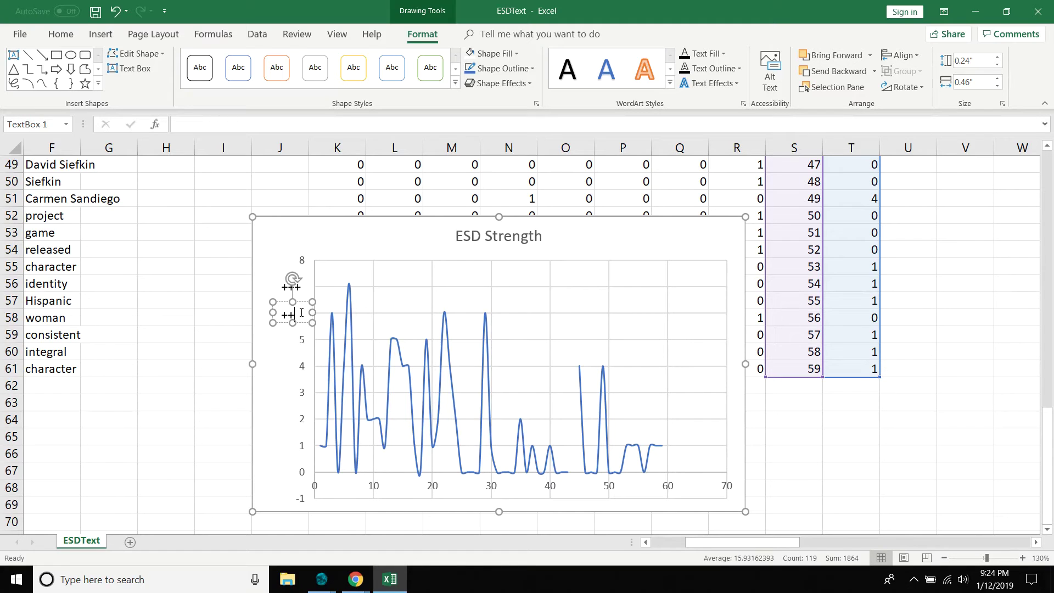
mouse_move(301, 301)
left_mouse_down()
mouse_move(309, 312)
mouse_move(303, 301)
left_mouse_up()
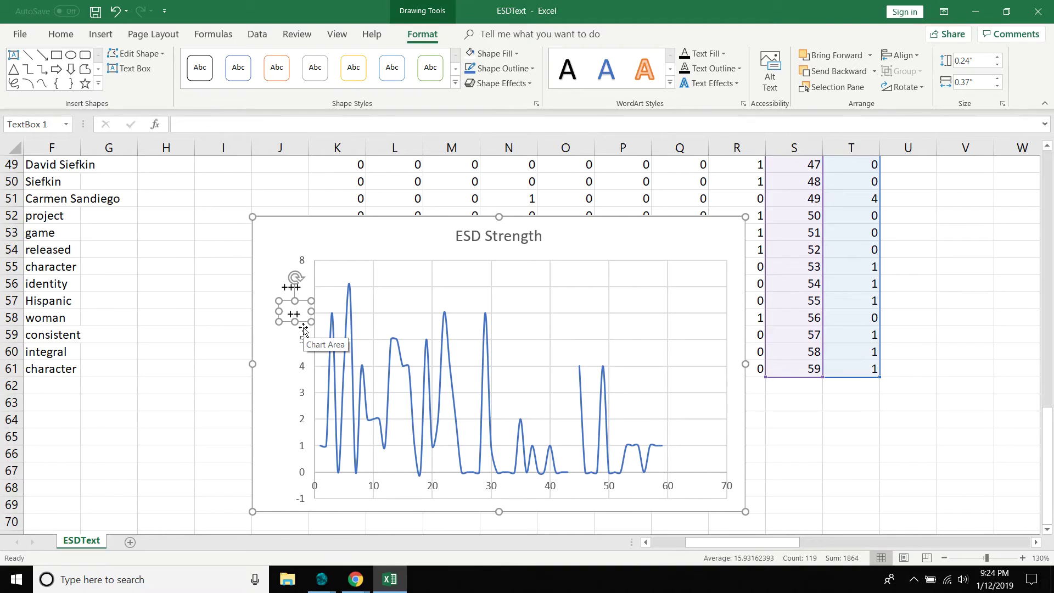
Place another copy of the label over axis value 5 and reduce its text to "+".
key("ctrl+v")
left_click_drag(272, 240, 296, 343)
key("BackSpace")
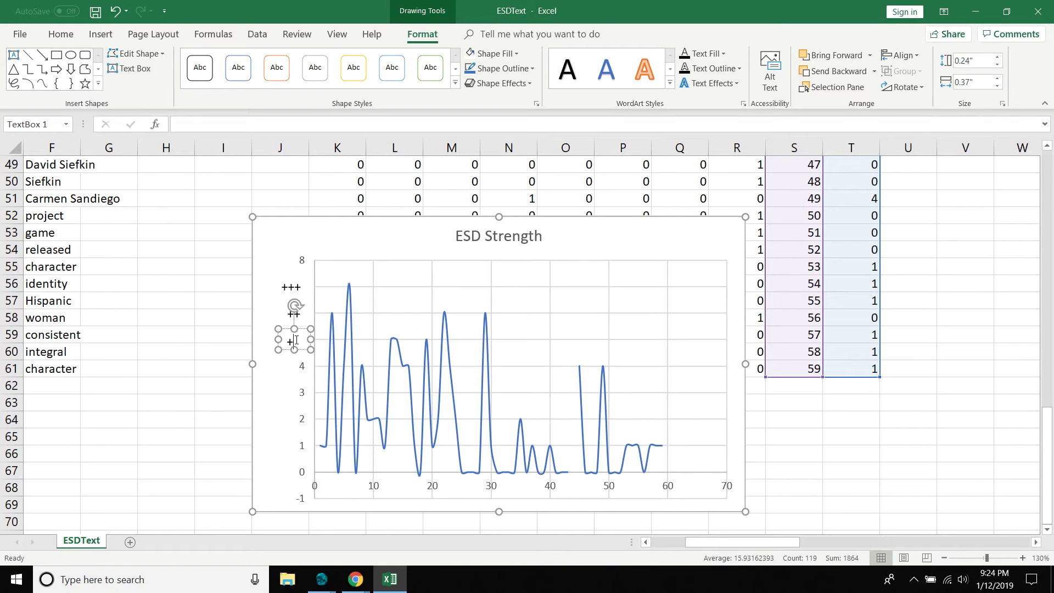
left_click_drag(301, 350, 301, 349)
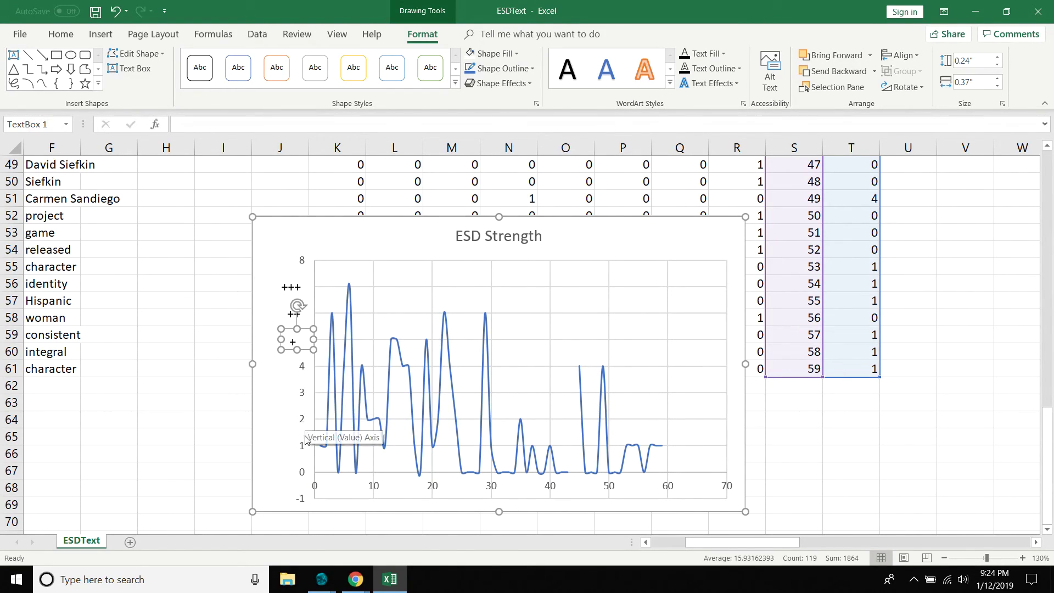
Add one plus sign to each of the three axis labels, making them "++++", "+++" and "++", widening the boxes to fit.
left_click(290, 289)
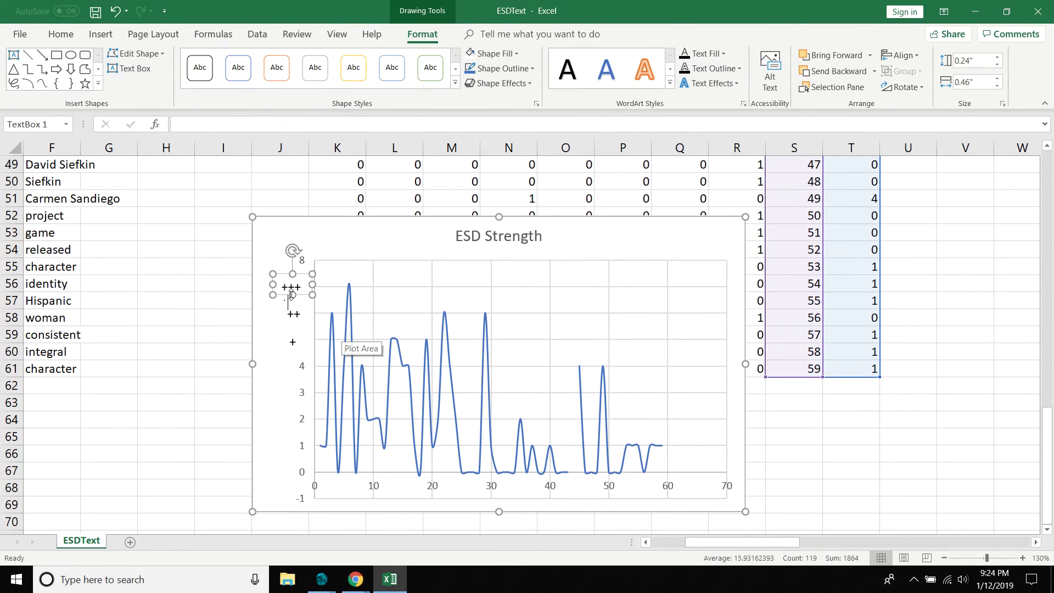
type("+")
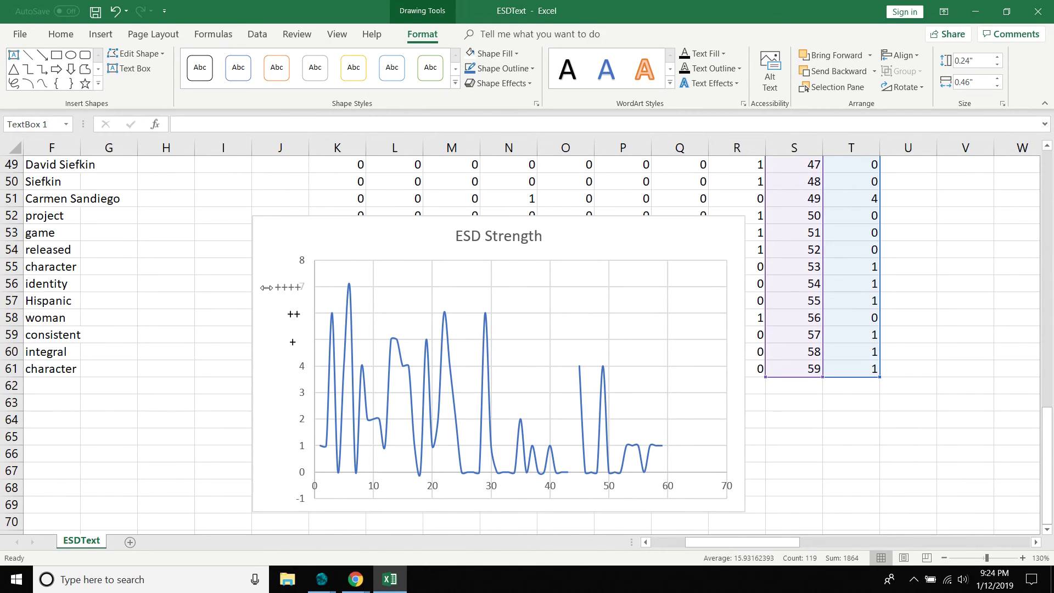
left_click_drag(267, 288, 266, 288)
left_click(303, 316)
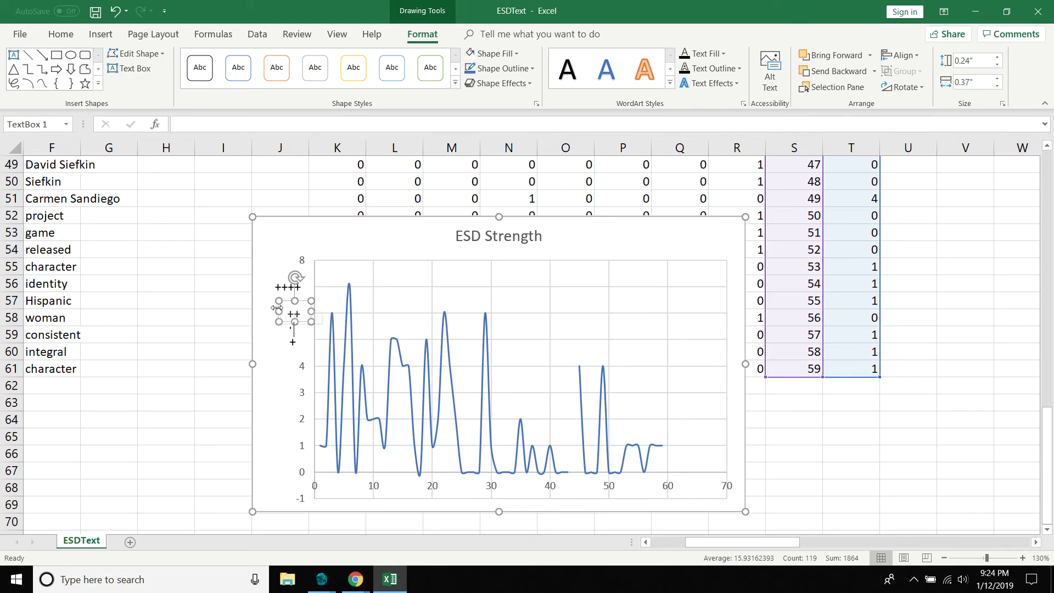
left_click_drag(279, 311, 272, 311)
left_click(297, 338)
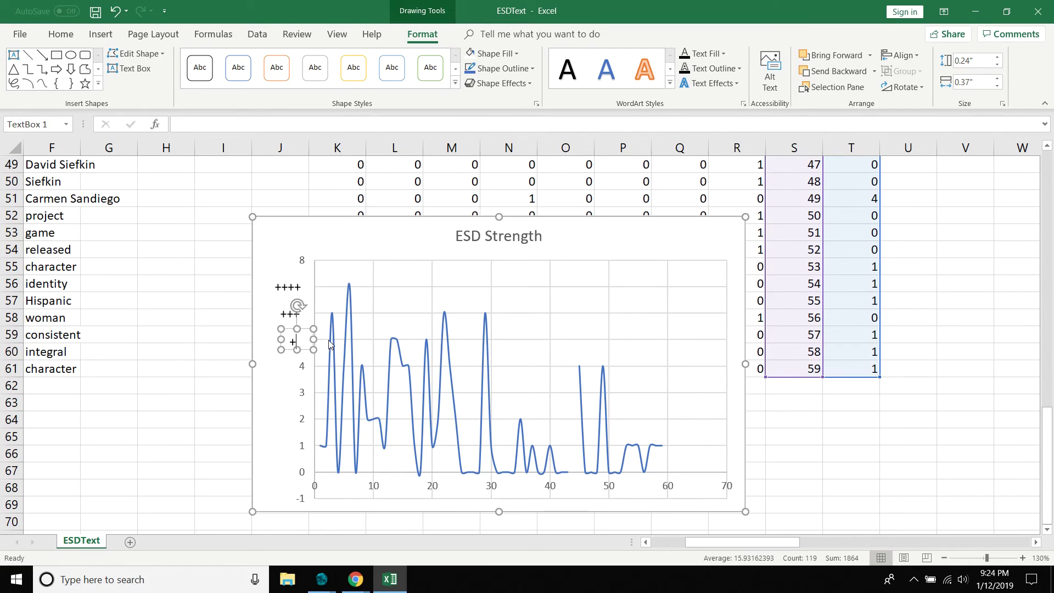
type("+")
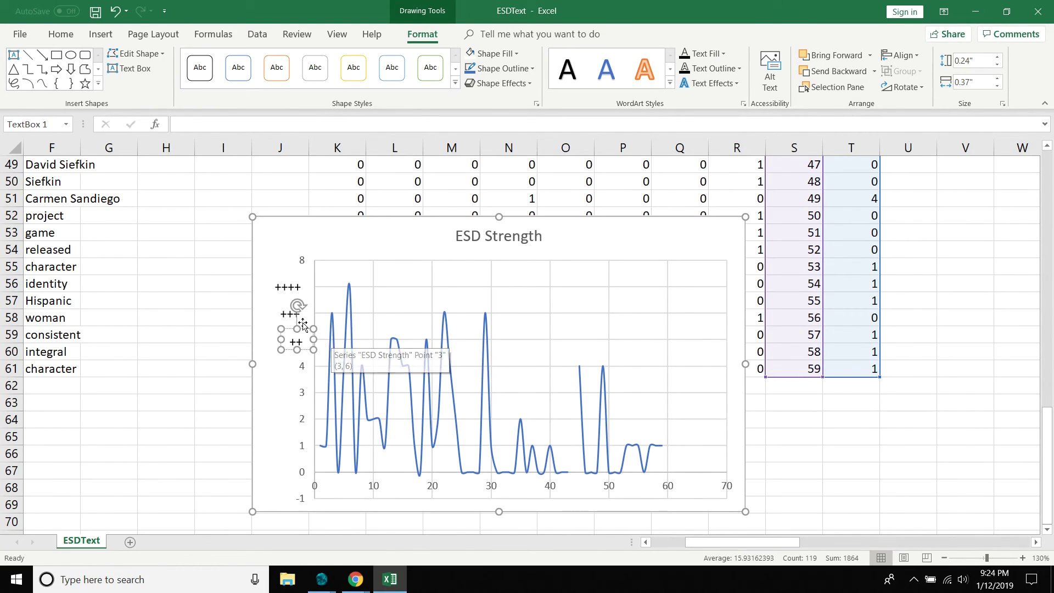
Paste a copy of the "++" label over axis value 4, reduce it to "+" and narrow the box to about 0.32".
left_click(275, 394)
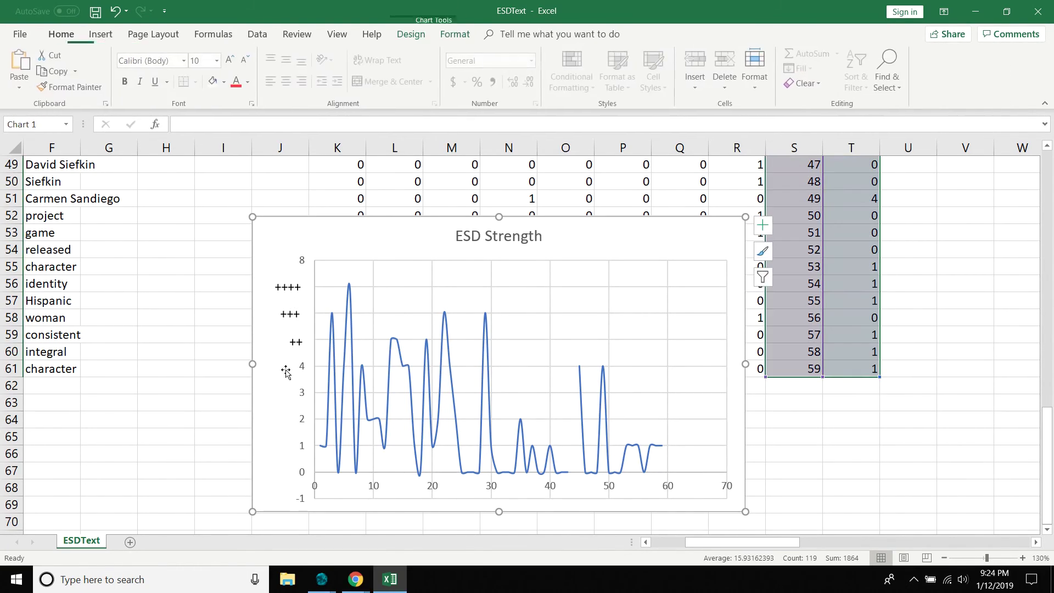
left_click(291, 343)
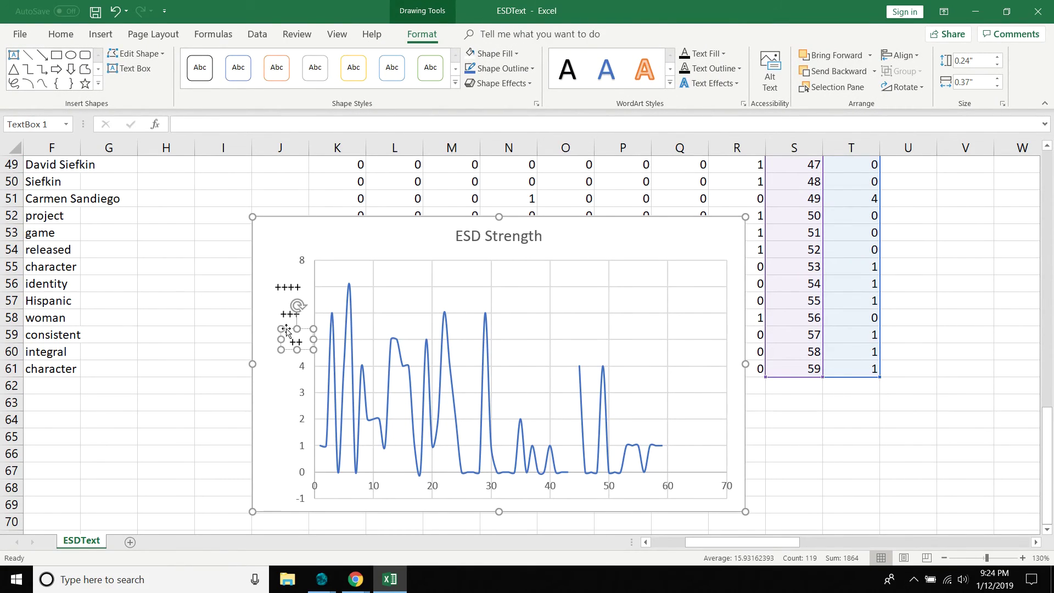
key("ctrl+v")
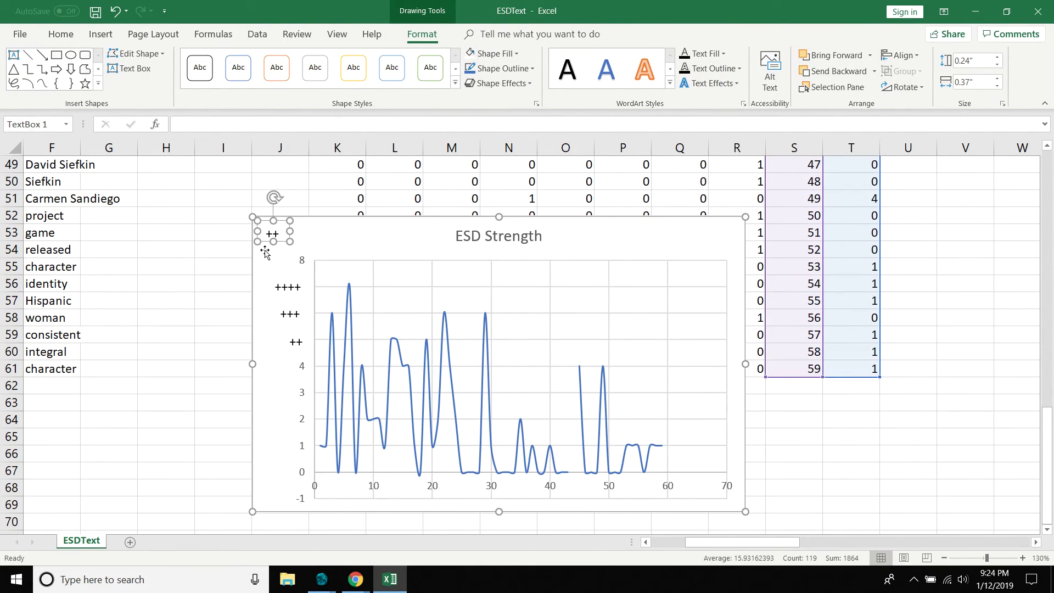
left_click_drag(266, 243, 287, 375)
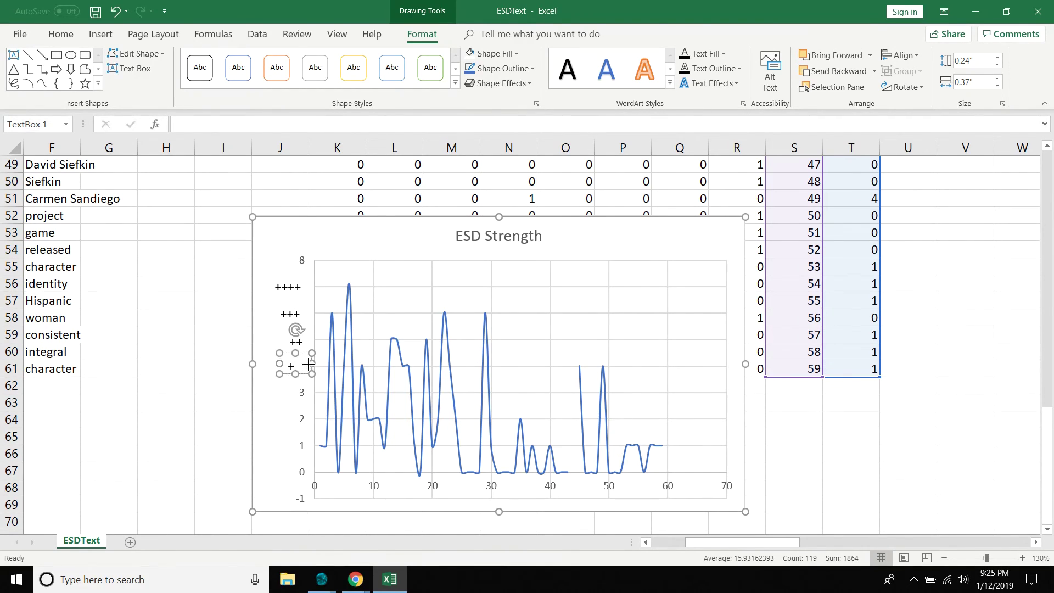
left_click_drag(308, 364, 303, 354)
Place a copy of the "+" label over axis value 3 and change its text to "-".
key("ctrl+v")
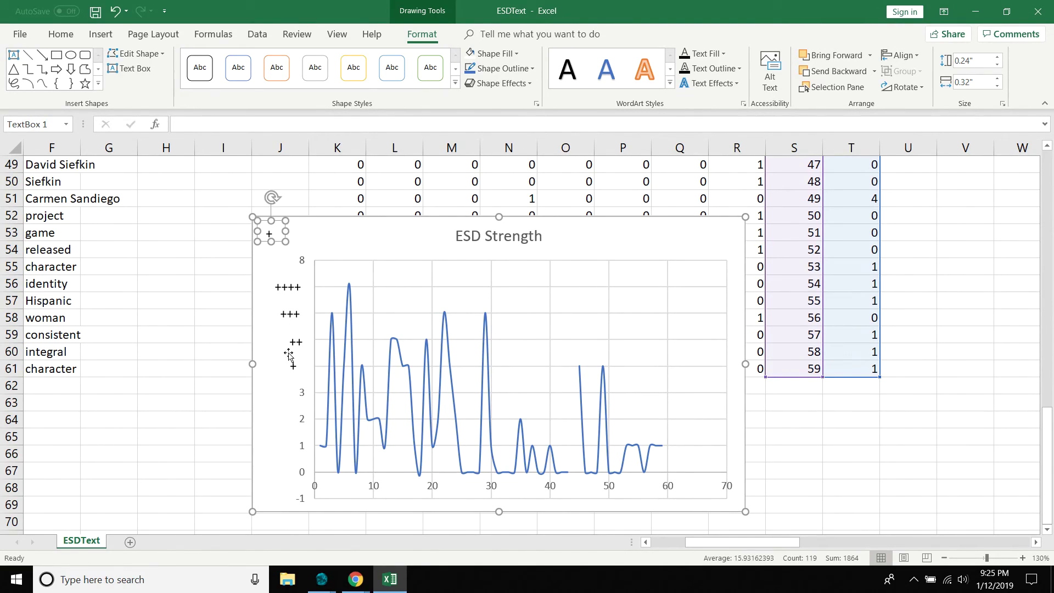
left_click_drag(265, 242, 295, 391)
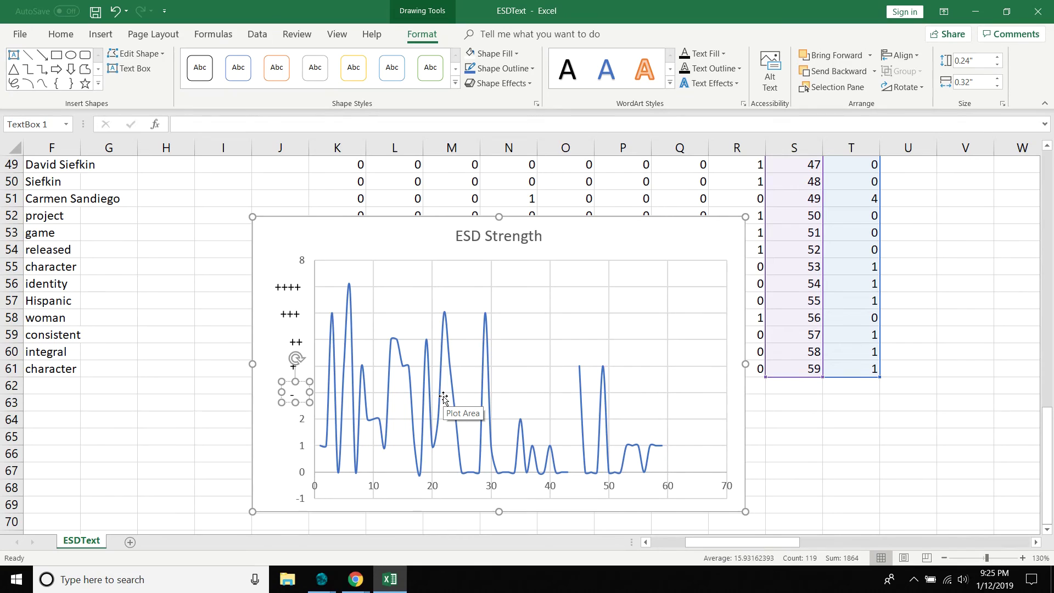
type("-")
Duplicate the "-" label over axis value 2, extend its text to "- -" and widen the box to about 0.38".
key("ctrl+c")
key("ctrl+v")
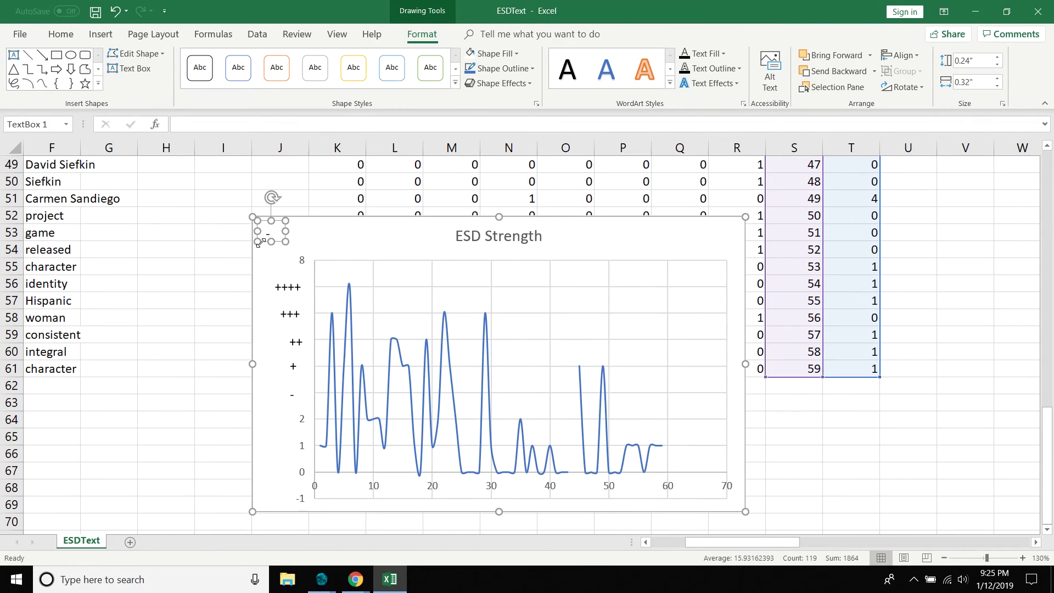
left_click_drag(262, 242, 291, 424)
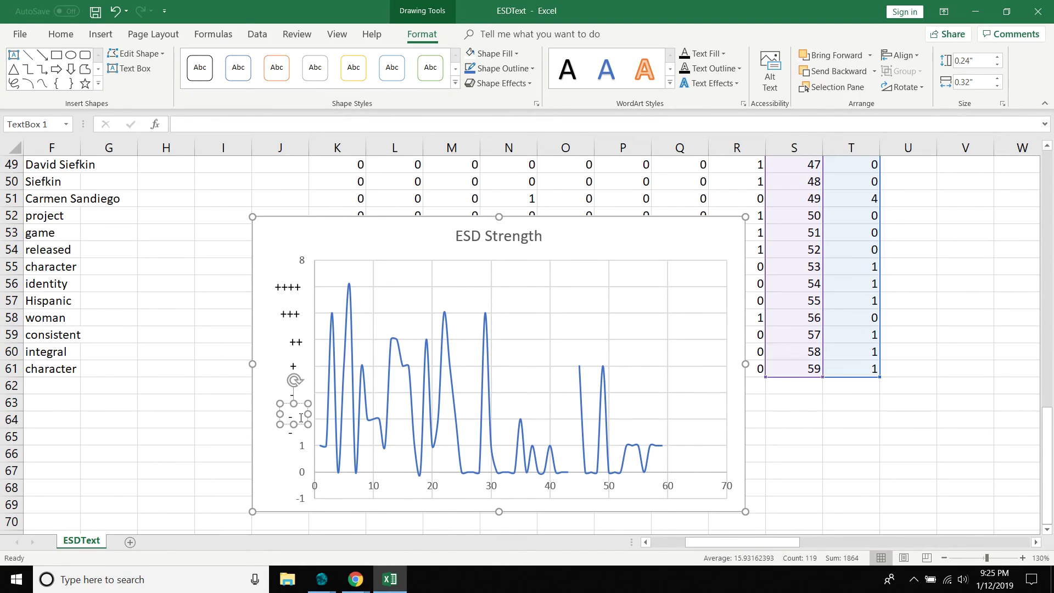
left_click_drag(280, 424, 275, 419)
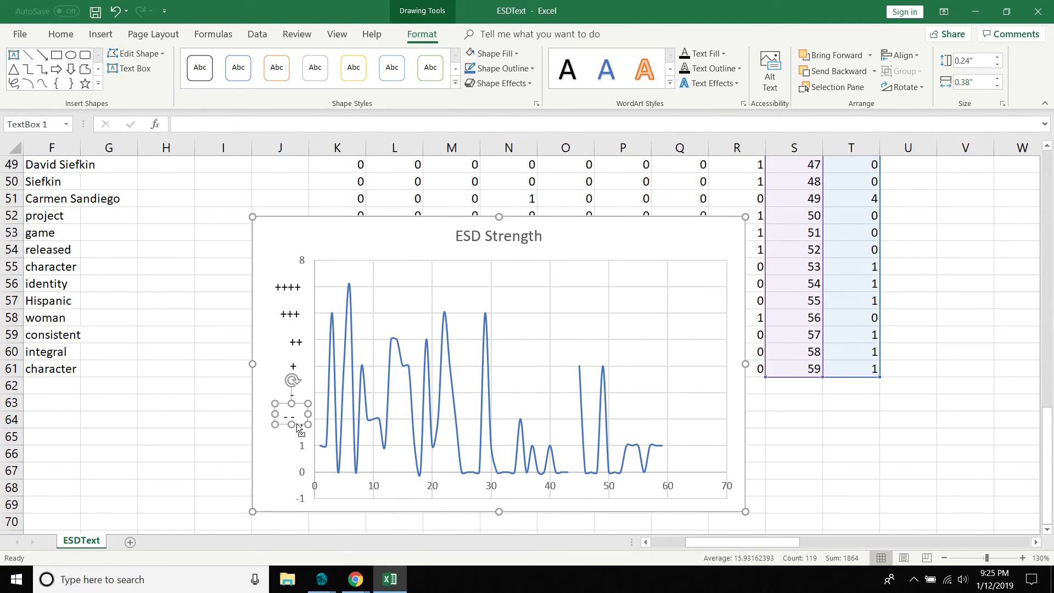
Duplicate the "- -" label over axis value 1, extend its text to "- - -" and widen the box to about 0.43".
key("ctrl+c")
key("ctrl+v")
left_click_drag(280, 246, 295, 449)
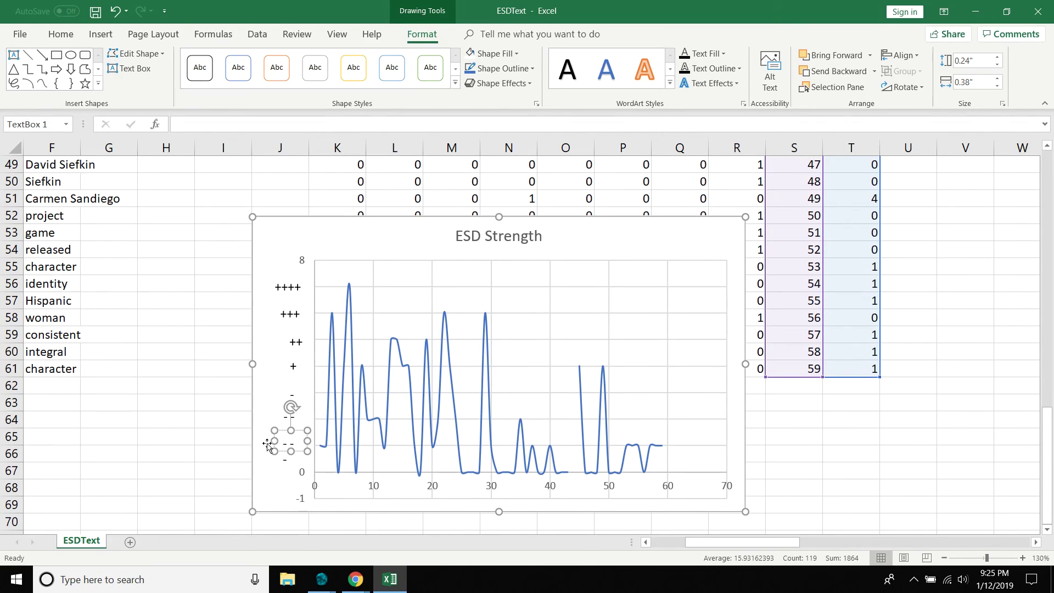
left_click_drag(274, 441, 269, 444)
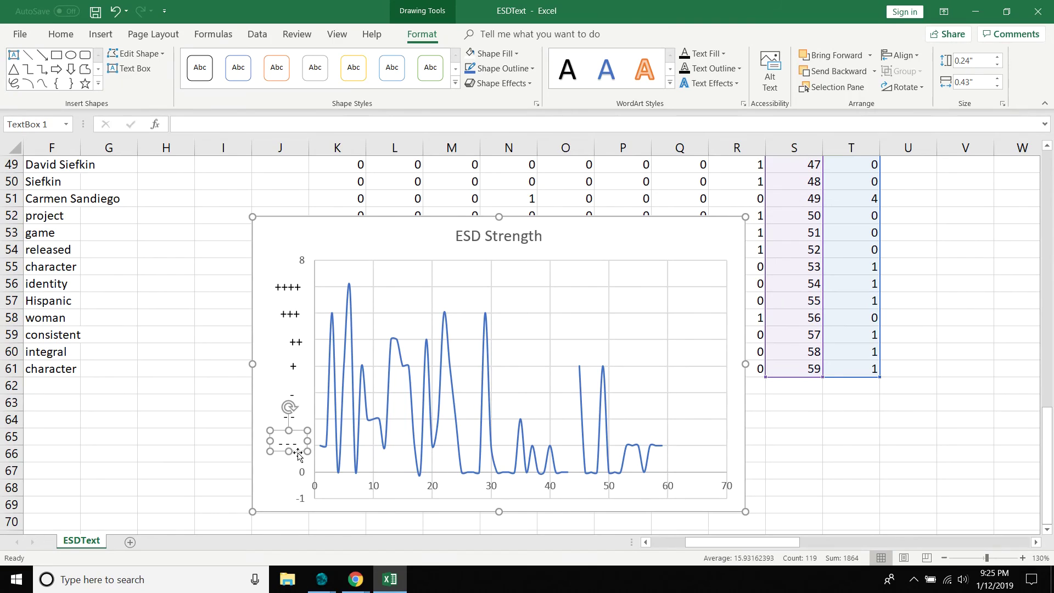
Duplicate the "- - -" label over axis value 0, extend its text to "- - - -" and widen the box to about 0.5".
key("ctrl+c")
key("ctrl+v")
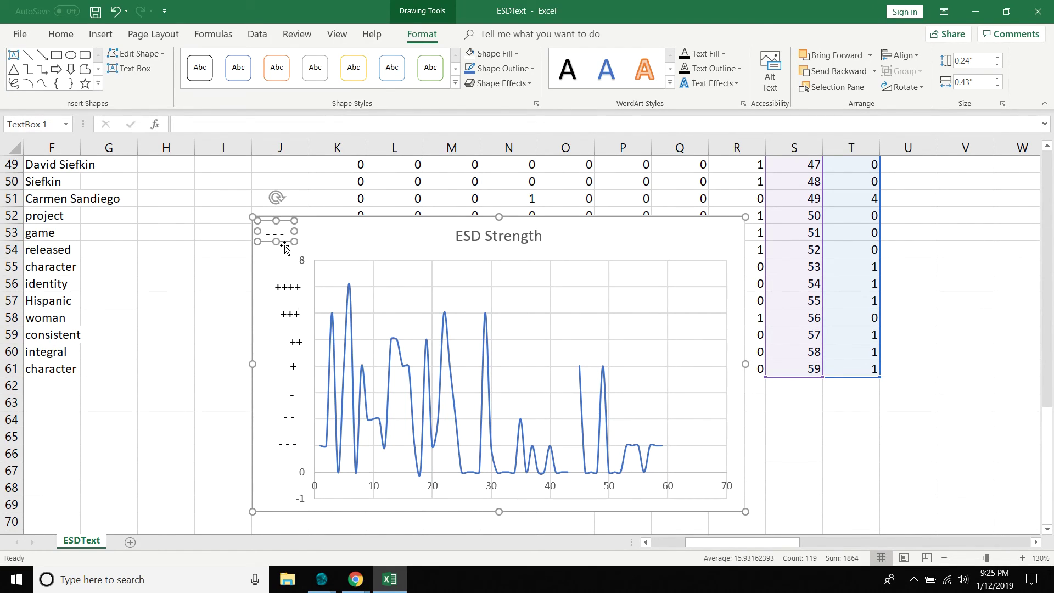
left_click_drag(285, 248, 301, 474)
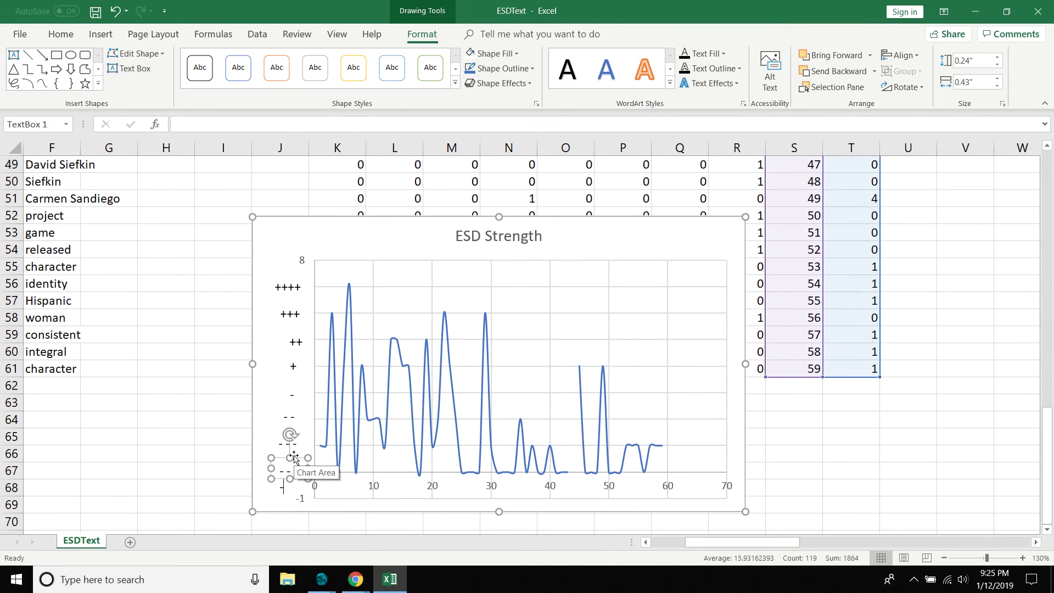
left_click_drag(270, 468, 265, 468)
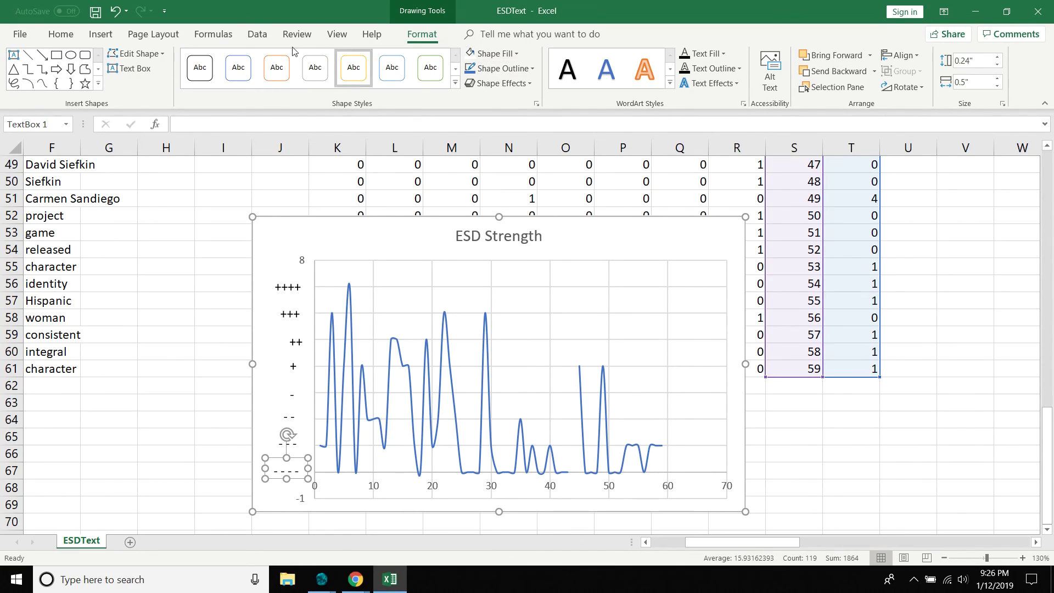
Cover axis value 8 with an empty text box about 0.25" high and 0.45" wide, filled white.
left_click(13, 55)
left_click_drag(270, 246, 309, 268)
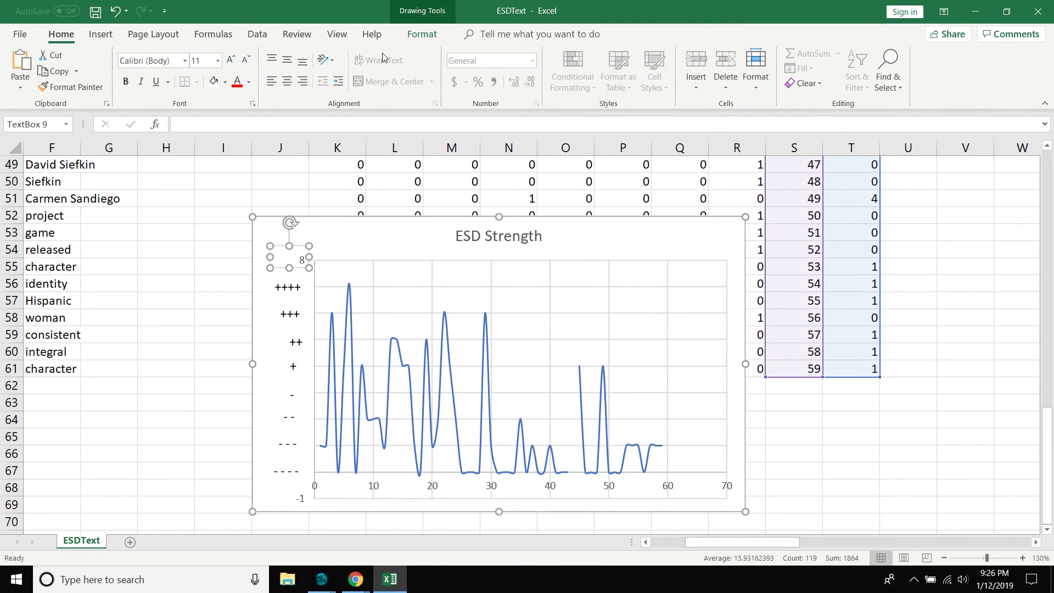
left_click(423, 34)
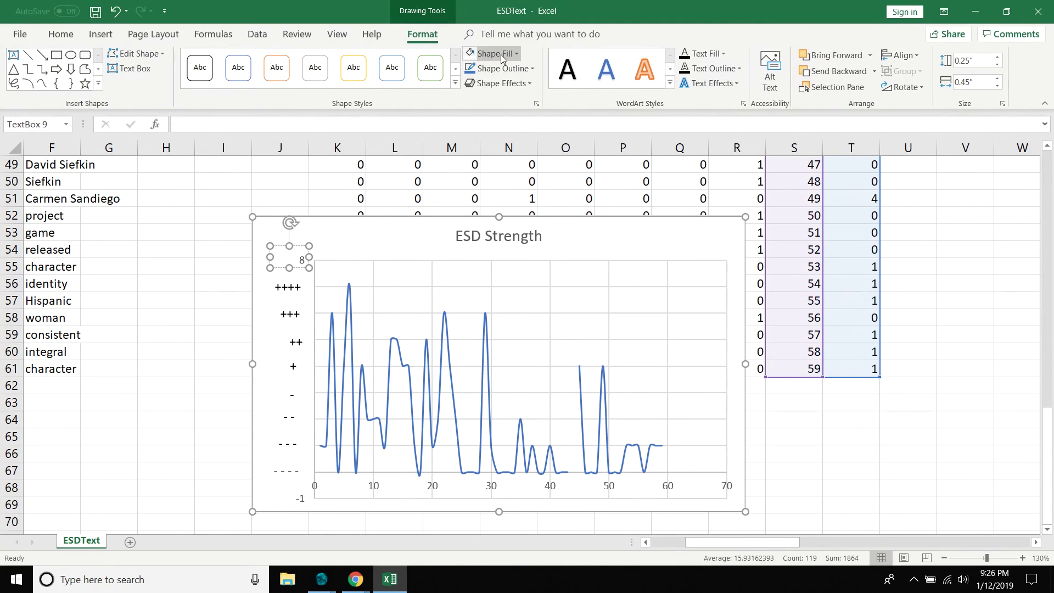
left_click(502, 55)
left_click(469, 99)
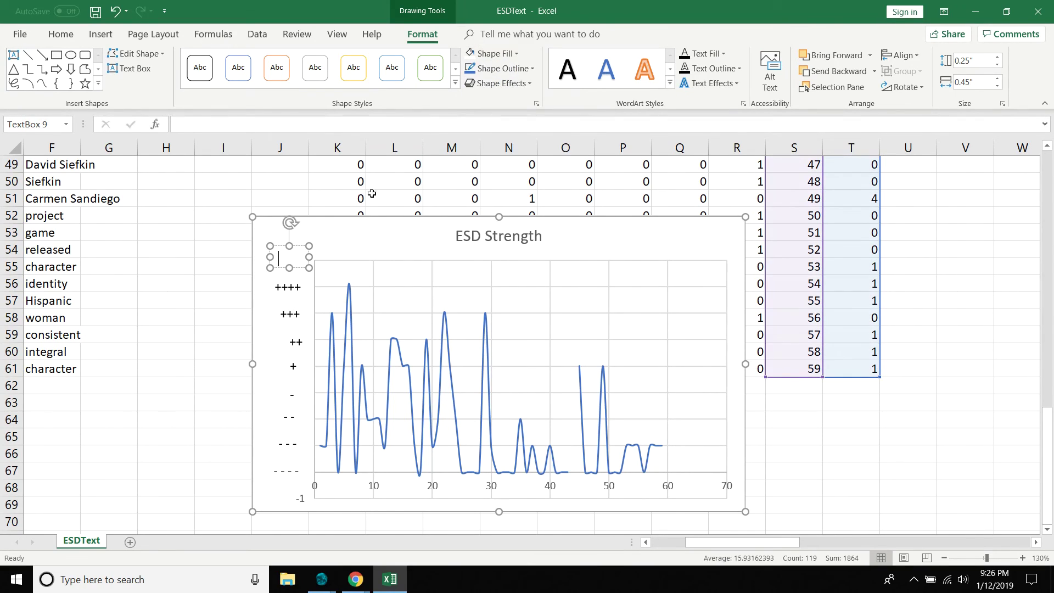
left_click(327, 229)
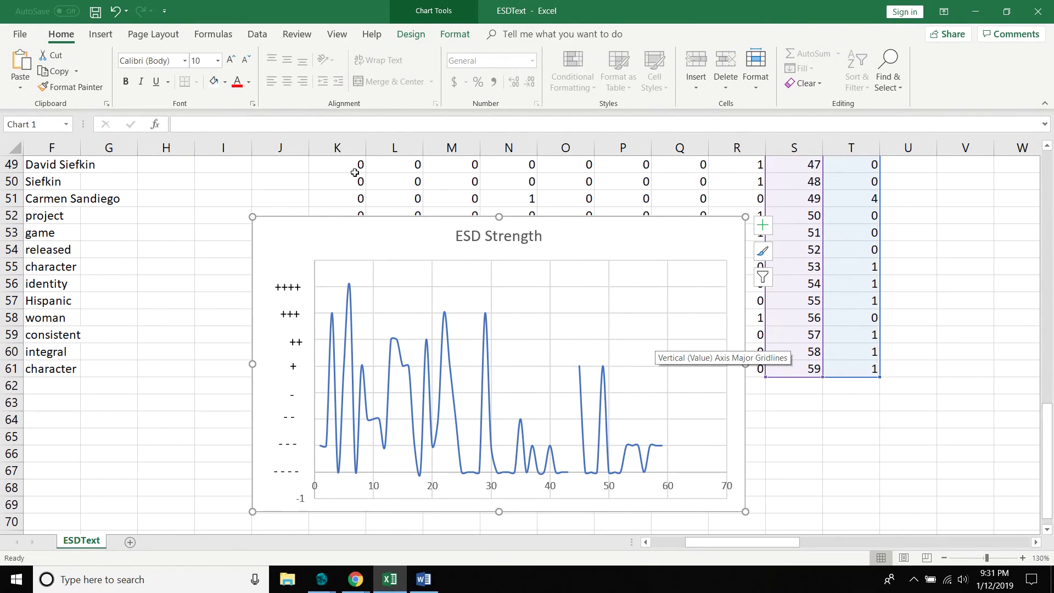
Cover axis value -1 with an empty text box about 0.23" high and 0.36" wide, filled white.
left_click(103, 36)
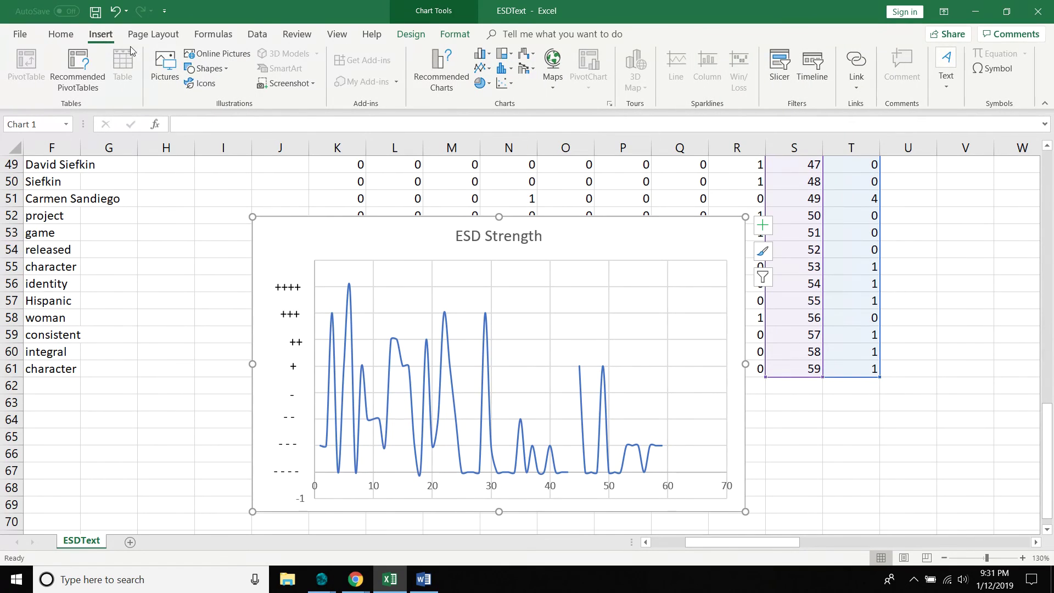
left_click(209, 69)
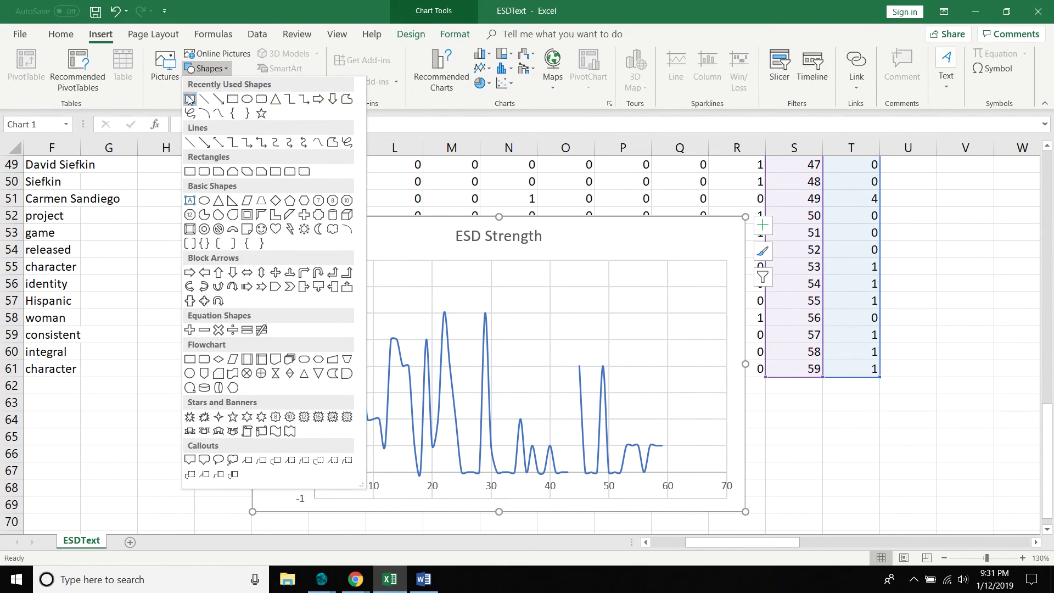
left_click(189, 100)
mouse_move(279, 487)
left_mouse_down()
mouse_move(328, 505)
mouse_move(278, 489)
mouse_move(311, 506)
left_mouse_up()
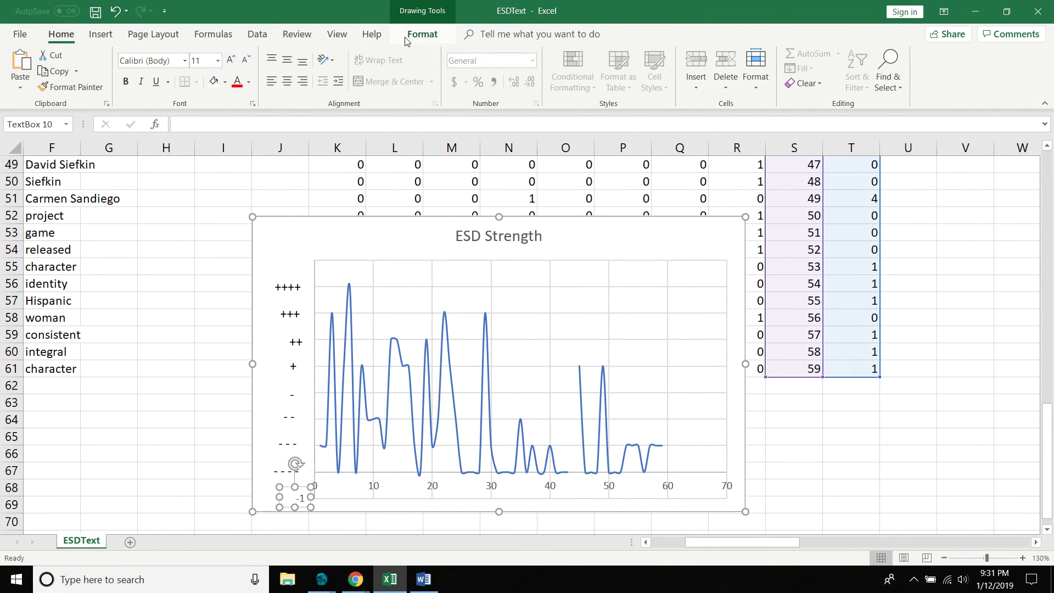
left_click(420, 35)
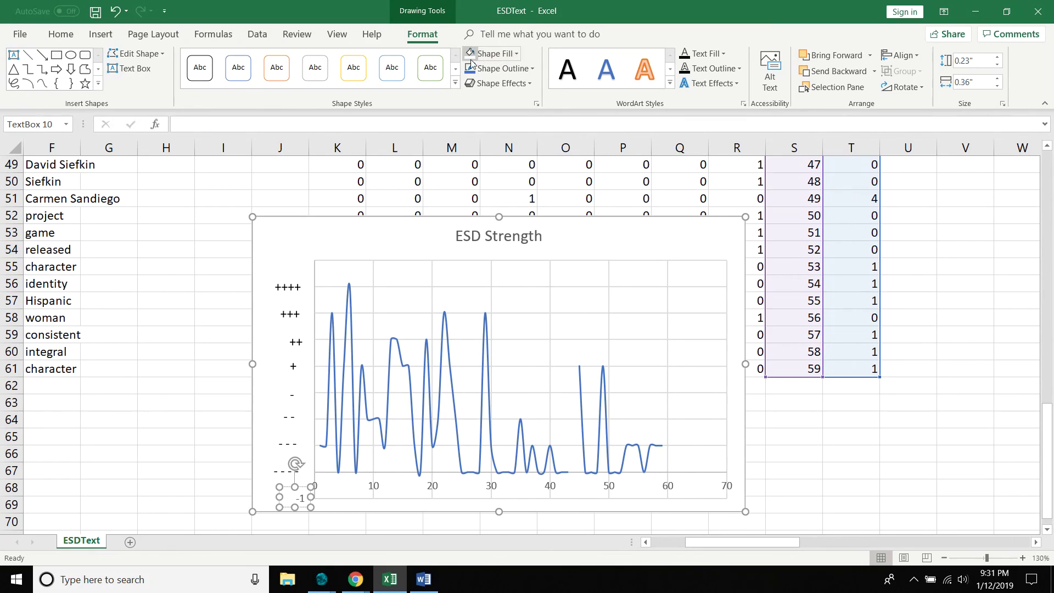
left_click(288, 247)
Copy the finished ESD Strength chart, switch to Word and paste it into a new blank document.
left_click(460, 261)
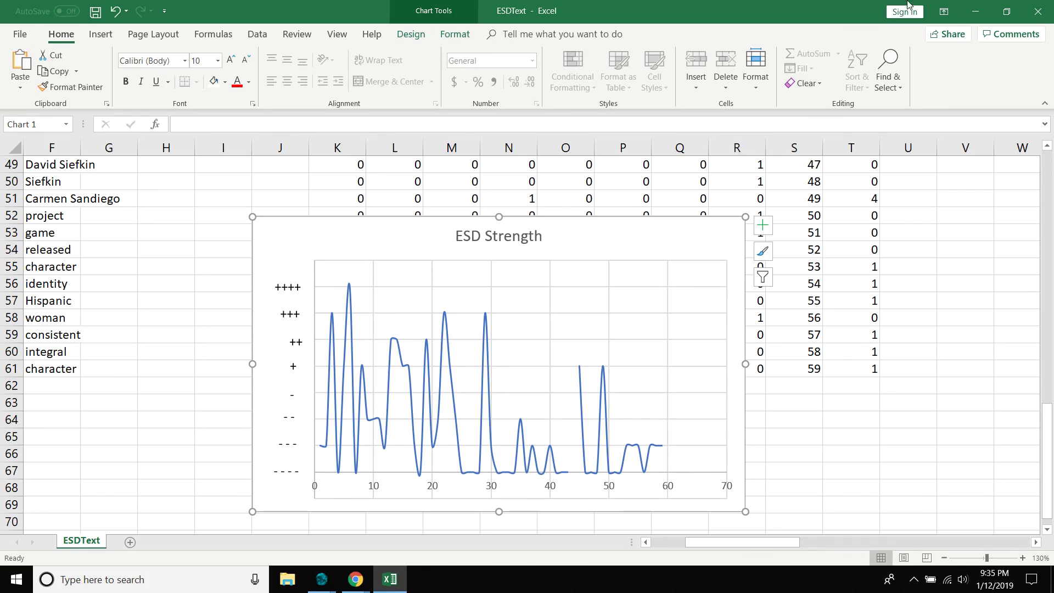
left_click(975, 11)
double_click(25, 444)
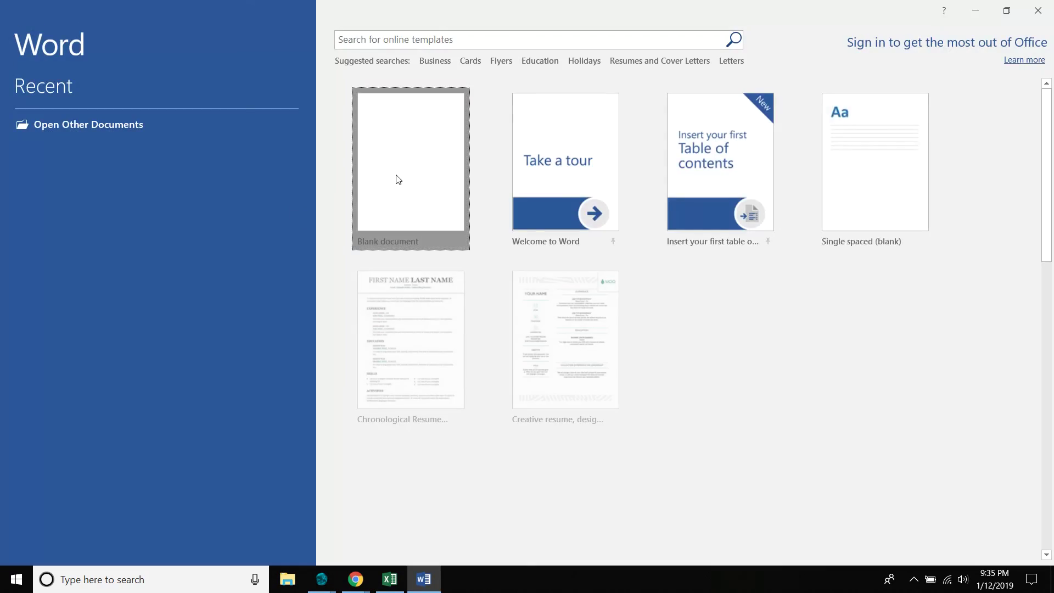
left_click(397, 176)
key("ctrl+v")
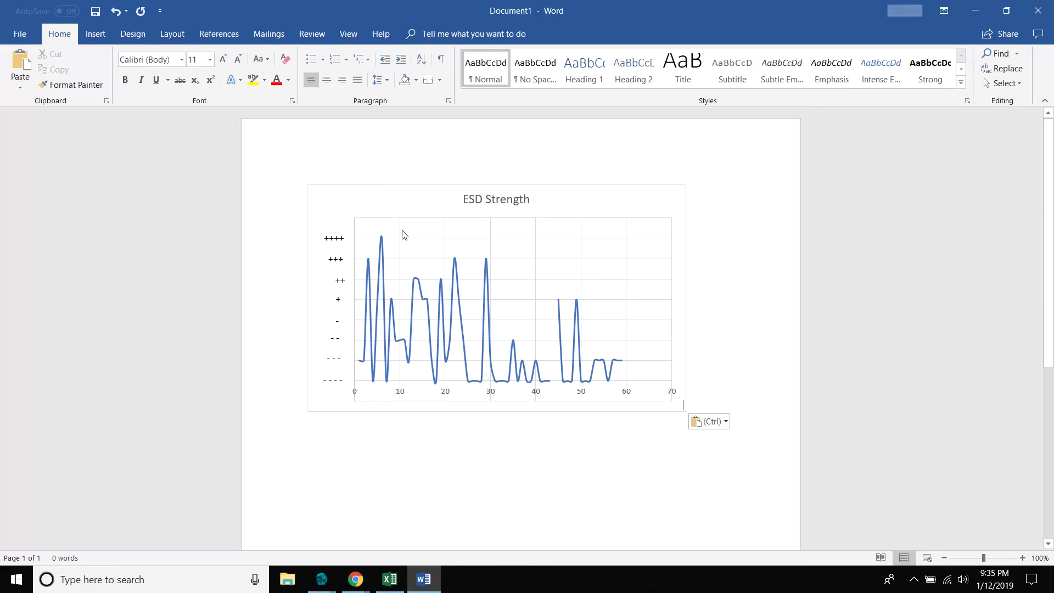